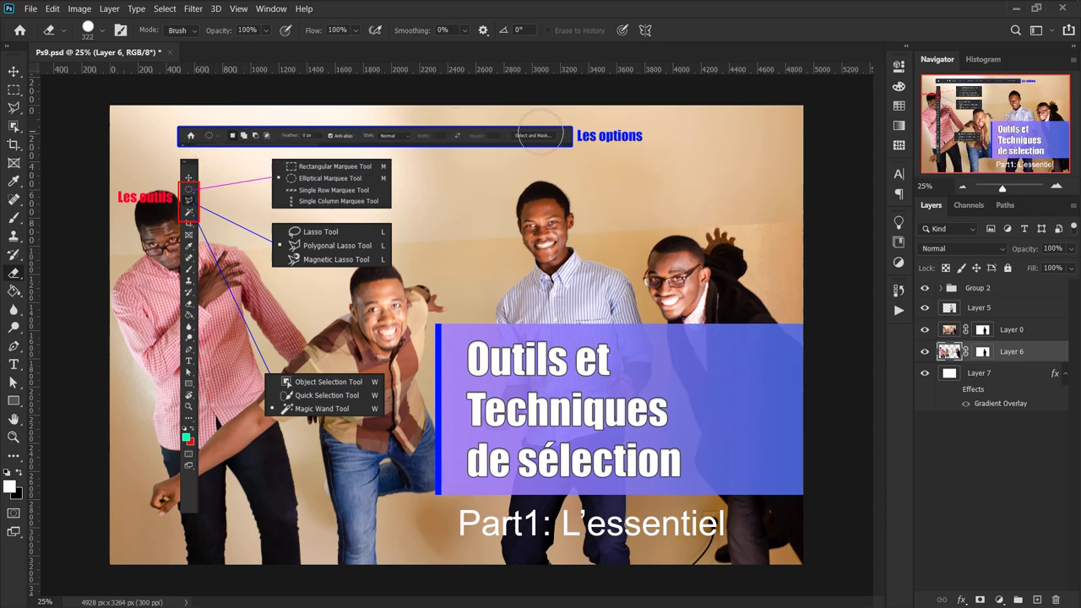
# - Hide Group 2 so the title banner and tool callouts disappear from the photo
pyautogui.click(284, 38)
pyautogui.click(158, 9)
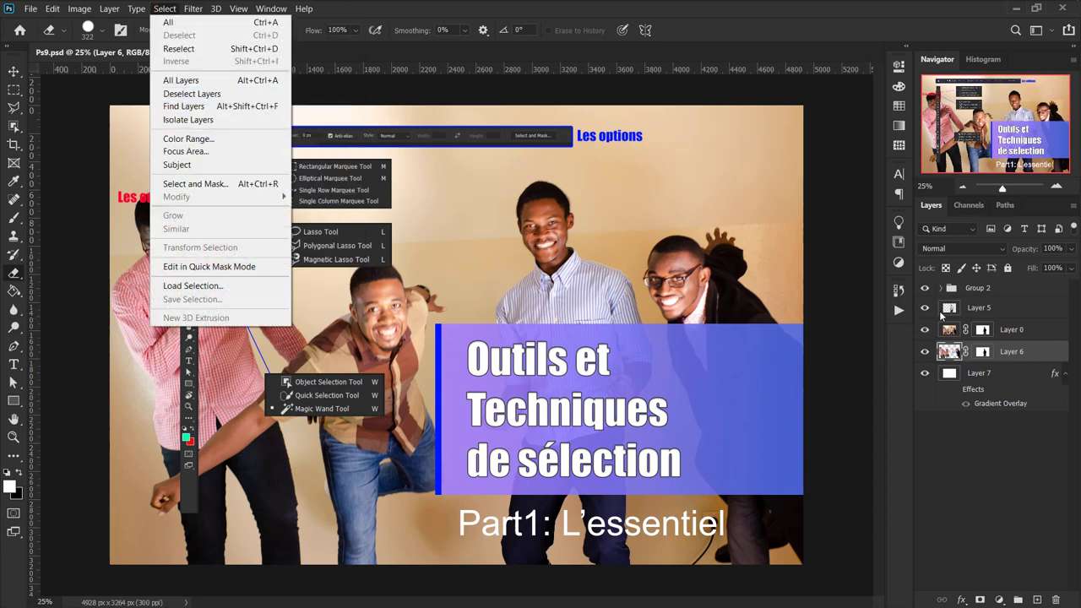
pyautogui.click(925, 288)
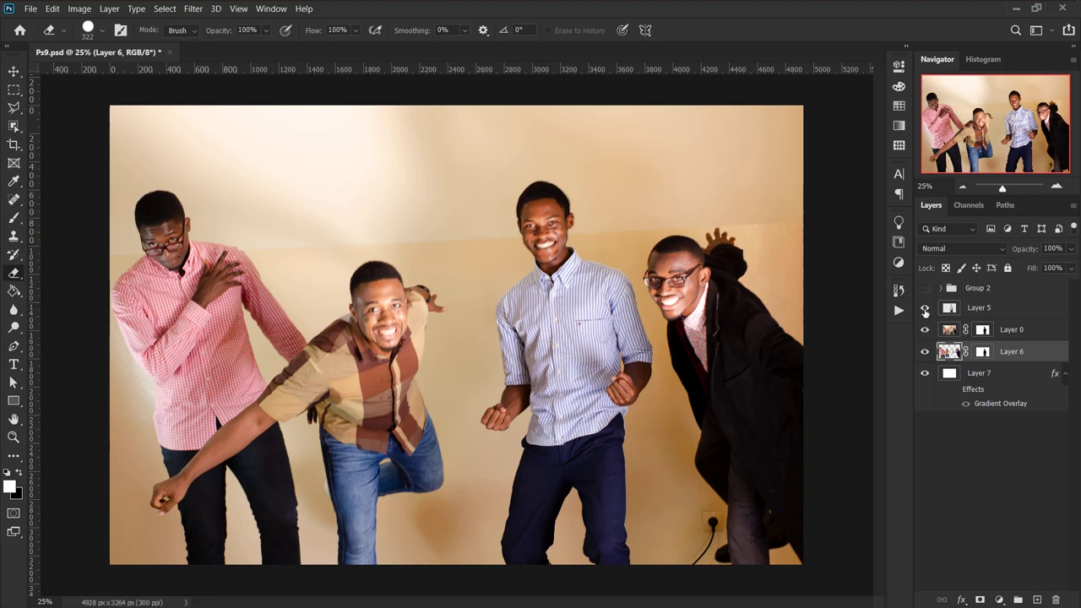
# - Hide Layer 0, enable Layer 7's gradient effect, and show Group 2 again
pyautogui.click(925, 309)
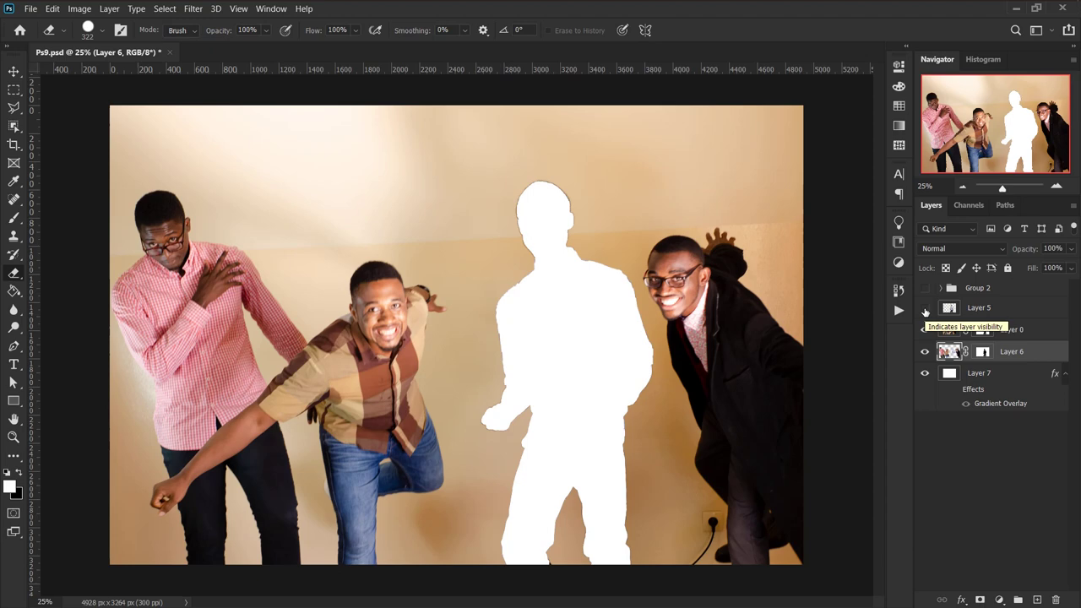
pyautogui.click(925, 309)
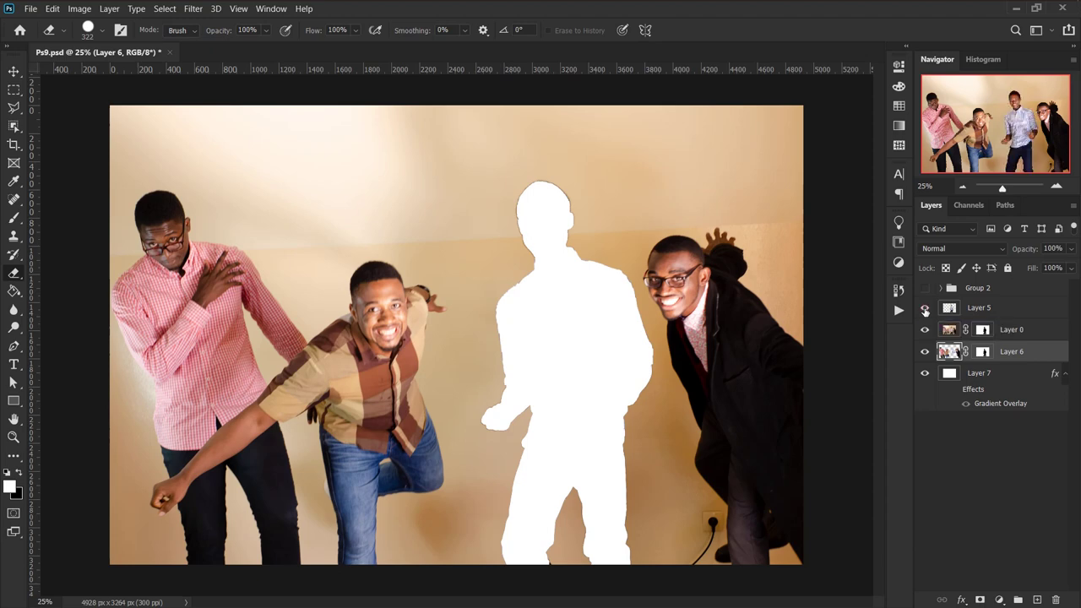
pyautogui.click(925, 329)
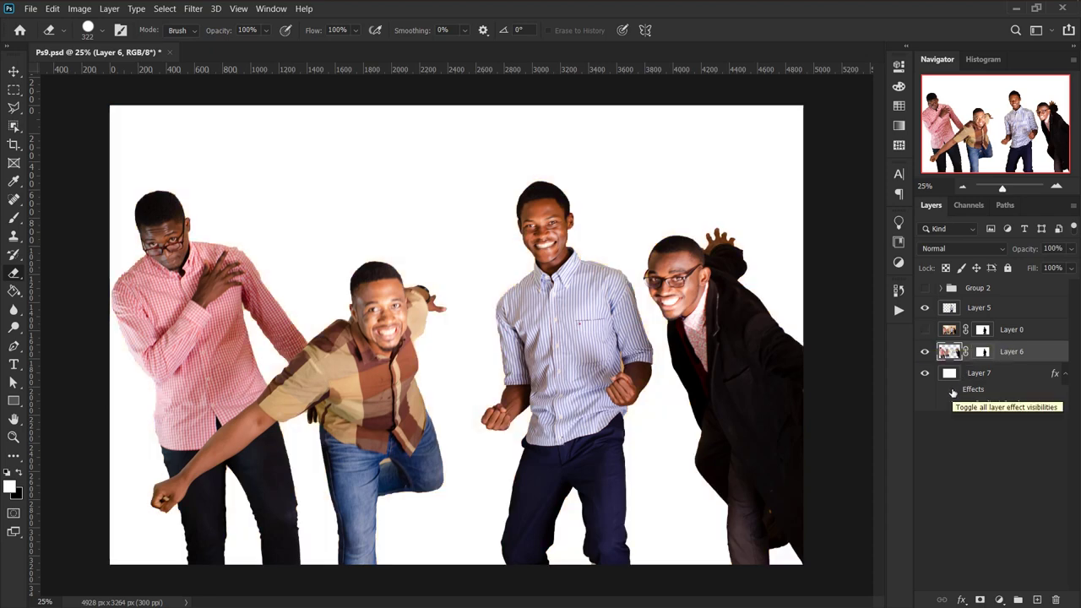
pyautogui.click(953, 390)
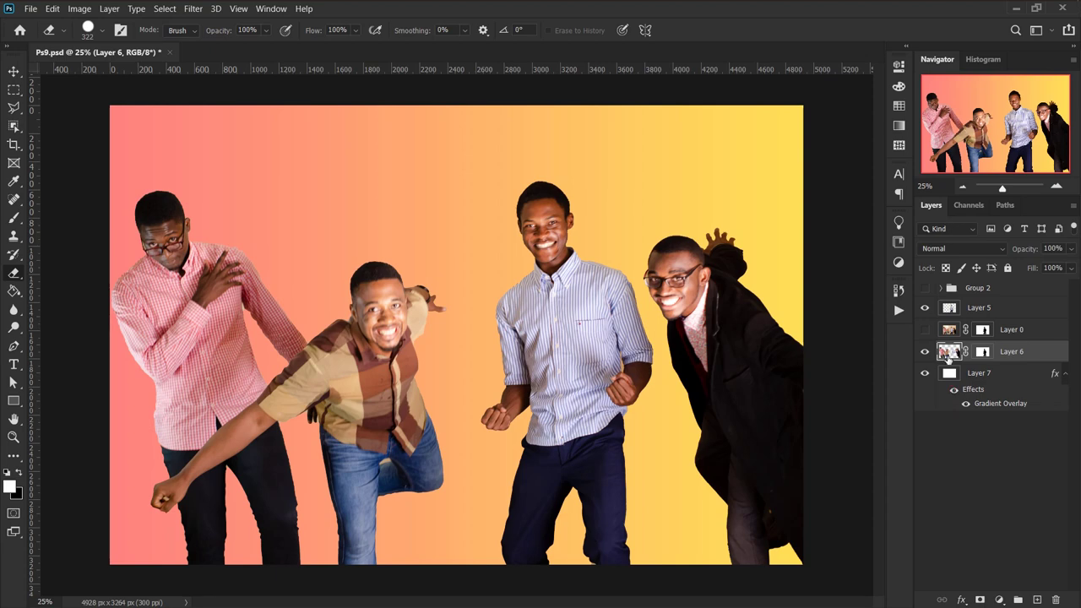
pyautogui.click(925, 288)
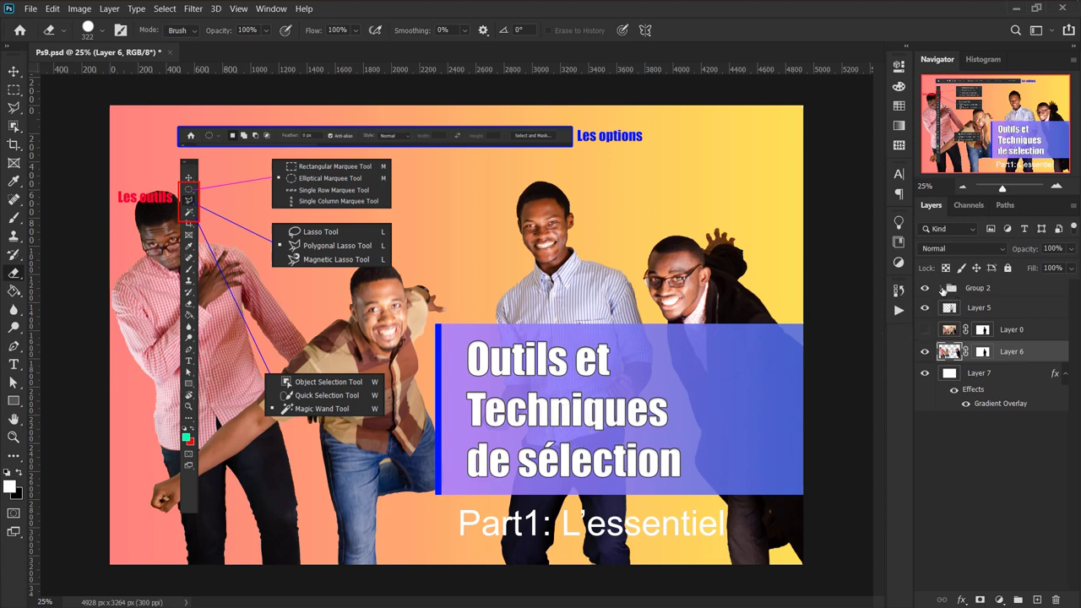
# - Set the title text layer's opacity to 0% and hide the whole Group 2
pyautogui.click(942, 288)
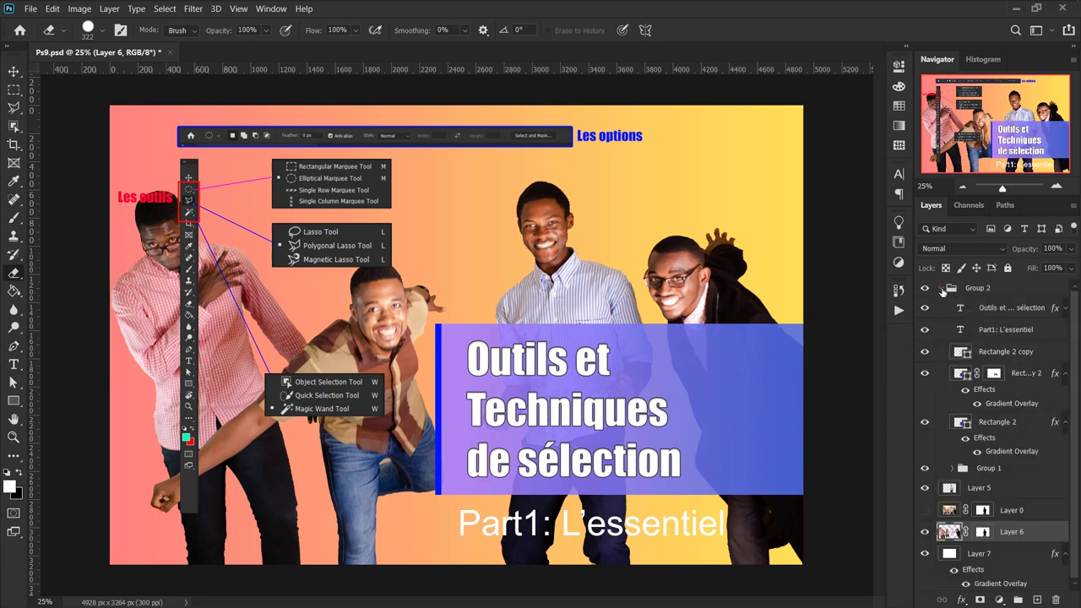
pyautogui.click(984, 312)
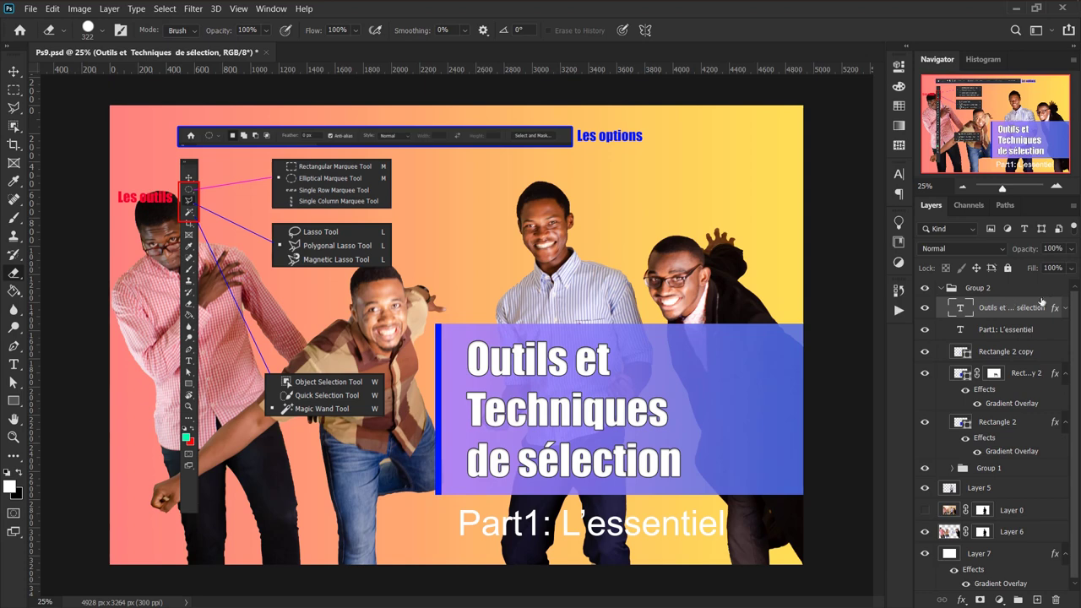
pyautogui.click(1072, 248)
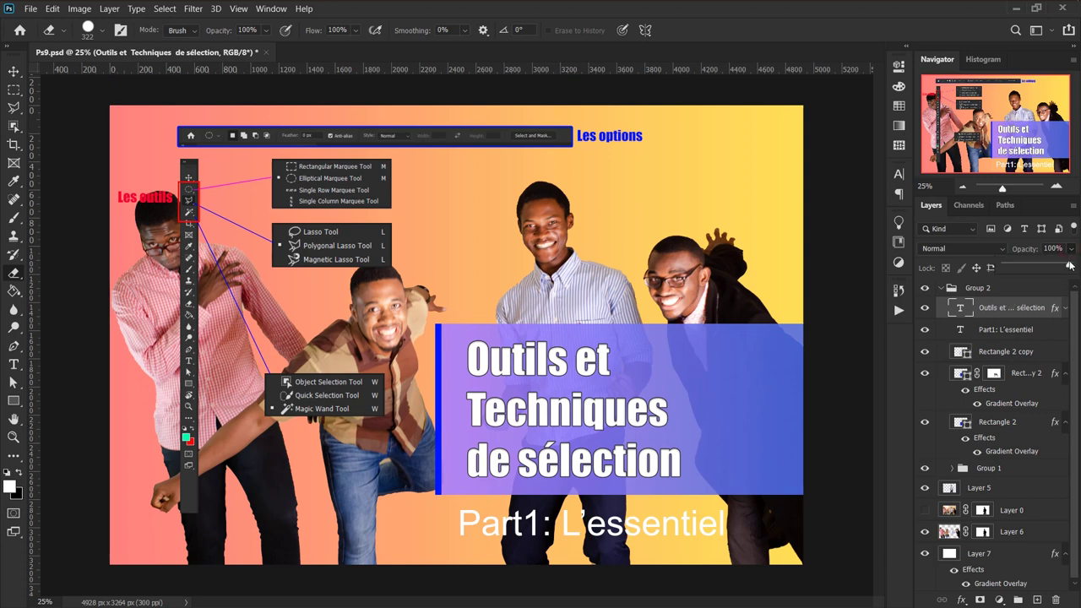
pyautogui.moveTo(1072, 266); pyautogui.dragTo(958, 269)
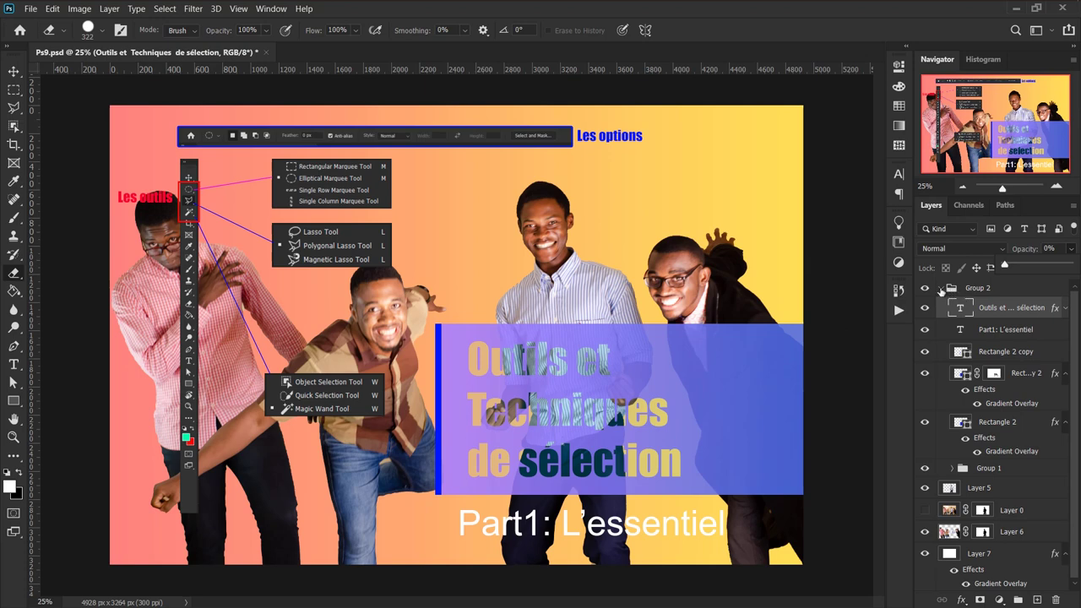
pyautogui.click(940, 290)
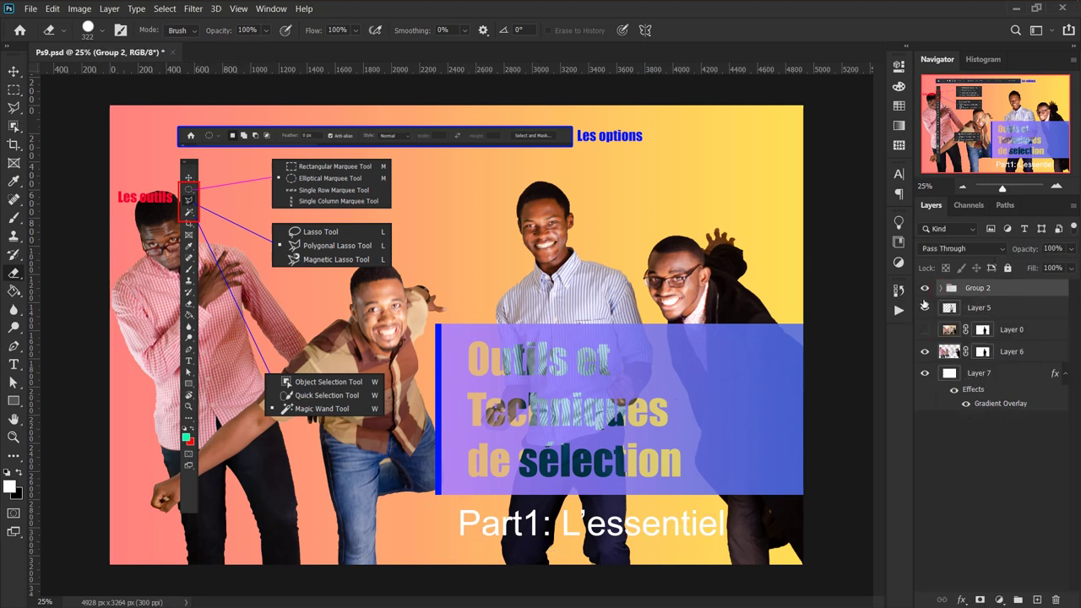
pyautogui.click(926, 288)
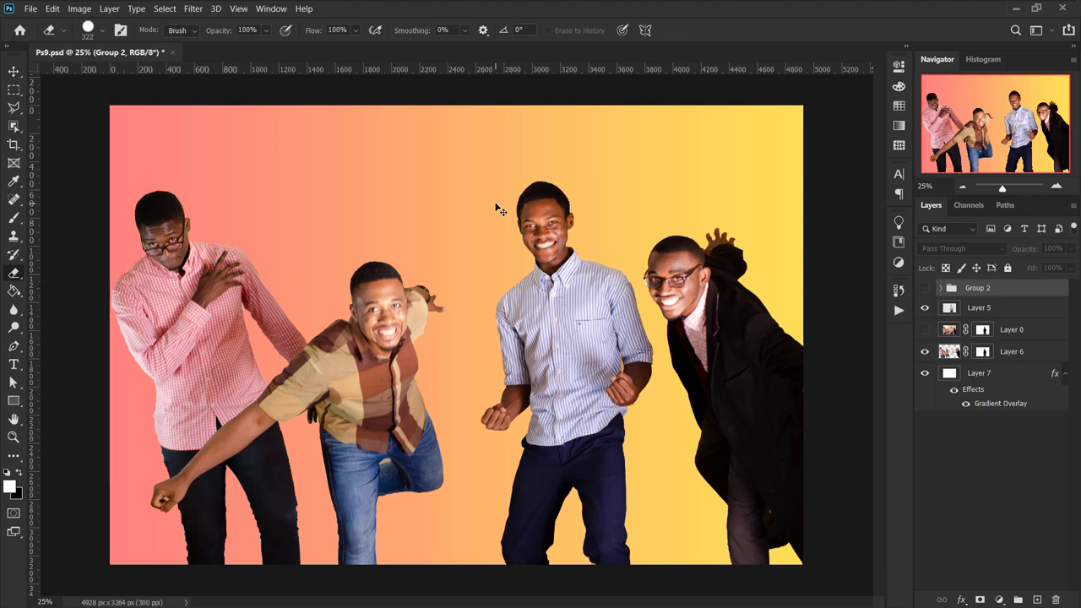
# - Open digital team.png, unlock its Background as Layer 0, and duplicate it to Layer 0 copy
pyautogui.hotkey('ctrl', 'o')
pyautogui.click(463, 205)
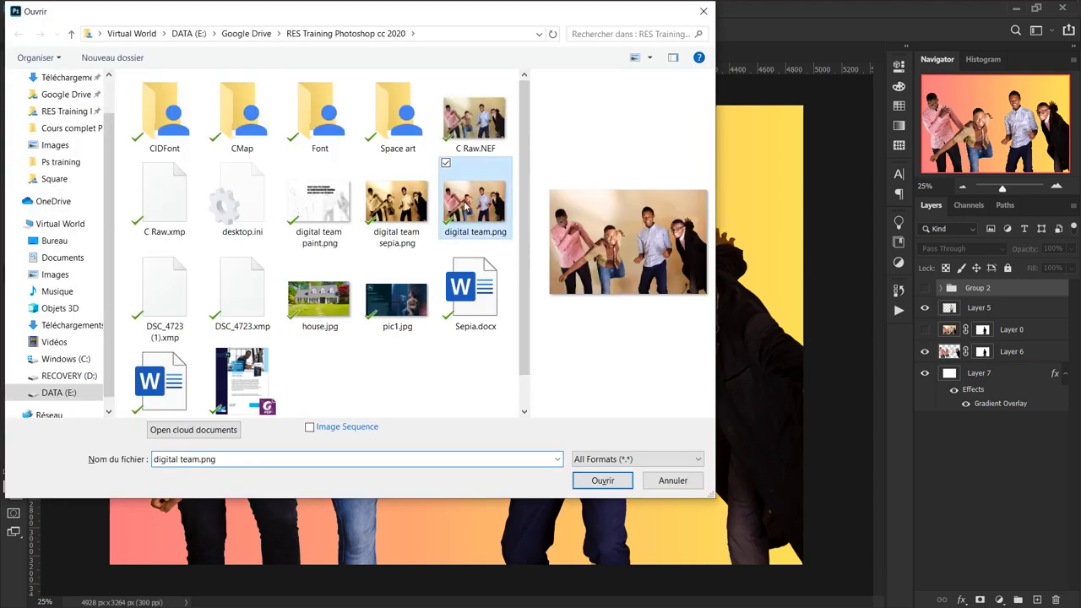
pyautogui.click(621, 481)
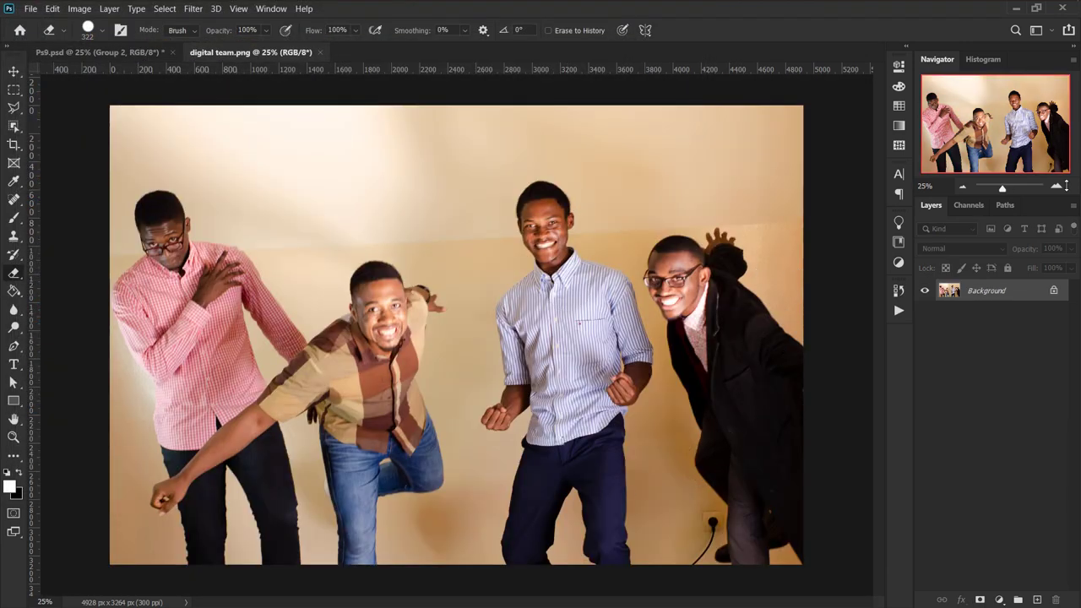
pyautogui.click(1055, 291)
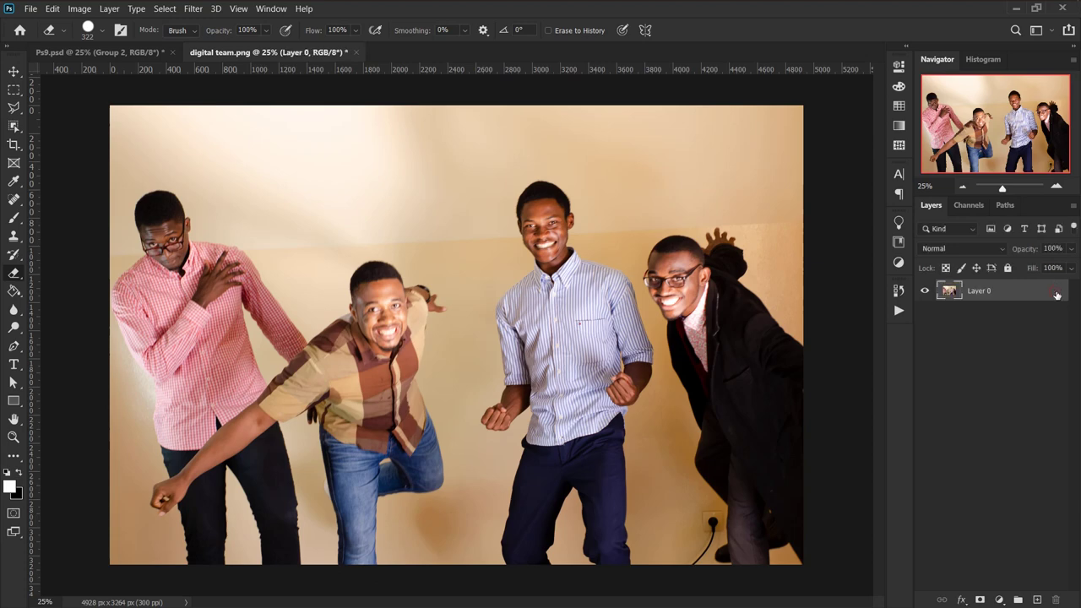
pyautogui.hotkey('ctrl', 'j')
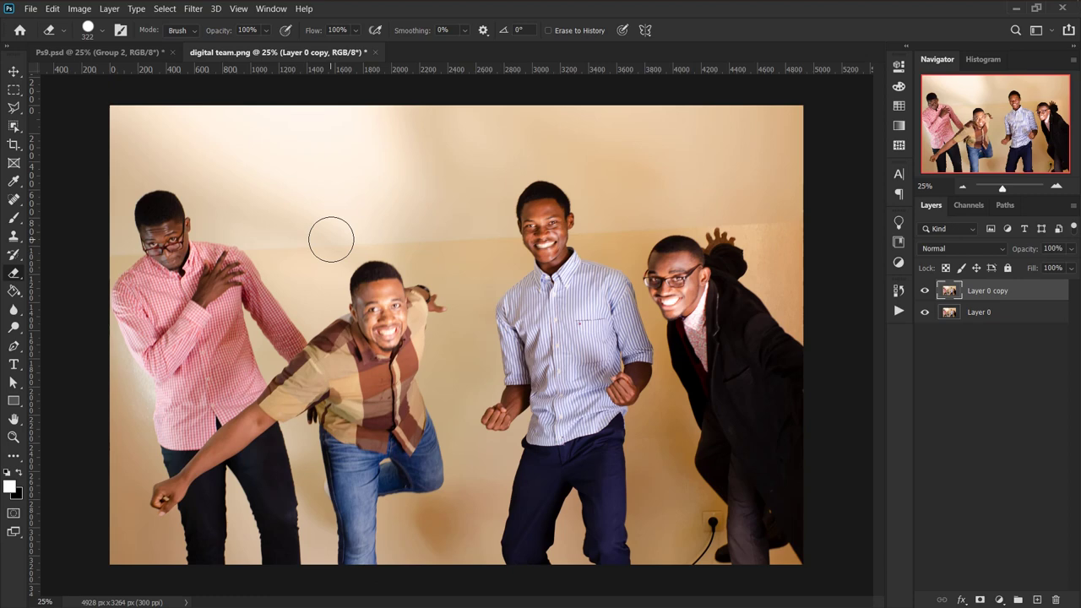
# - Mask Layer 0 copy to a rectangular marquee drawn around the two middle men
pyautogui.press('m')
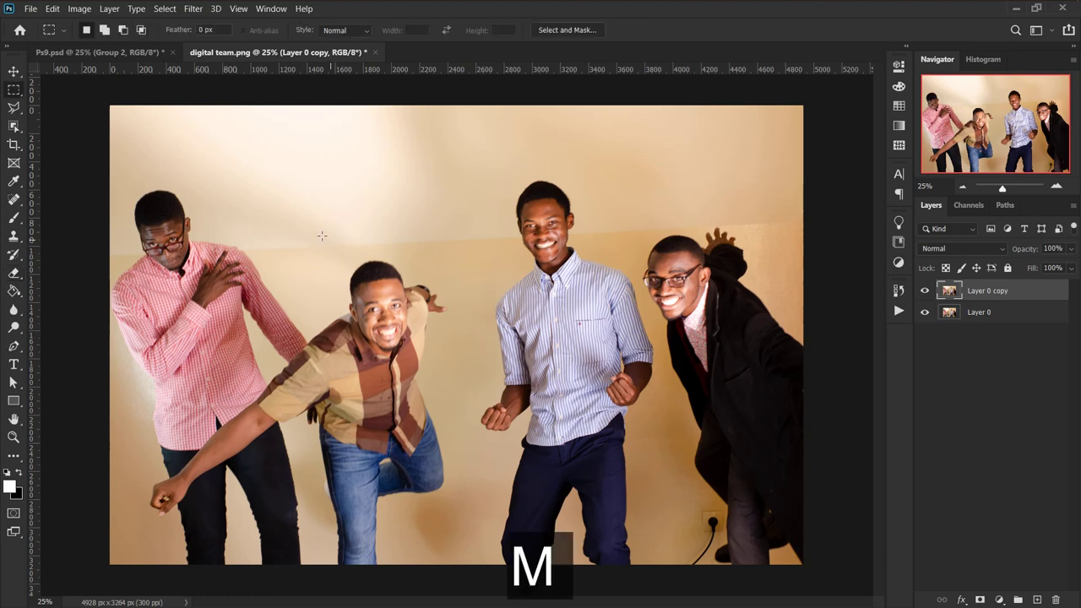
pyautogui.click(11, 94)
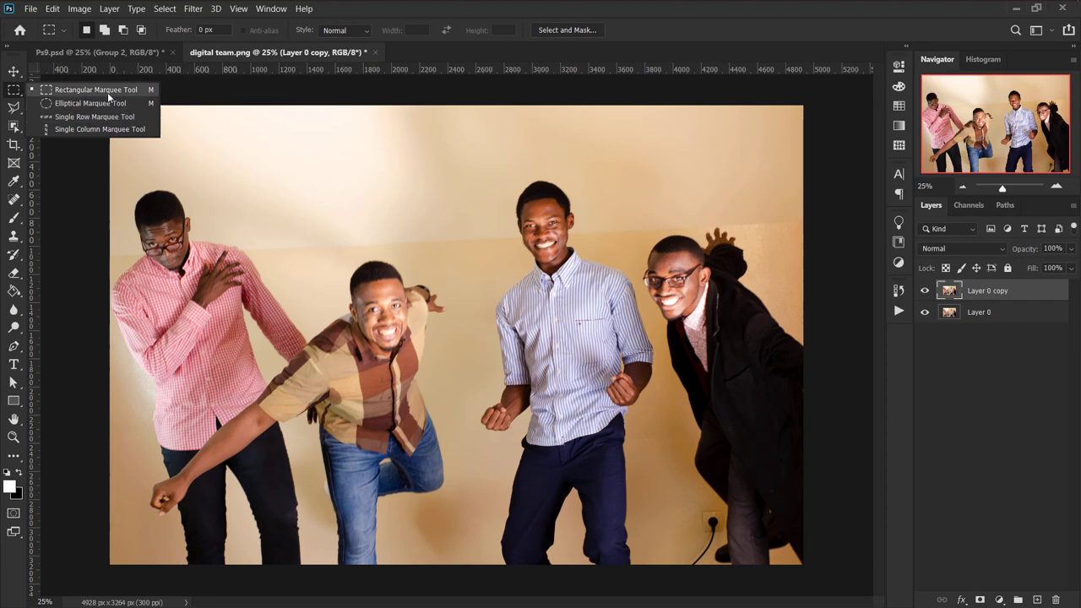
pyautogui.click(105, 90)
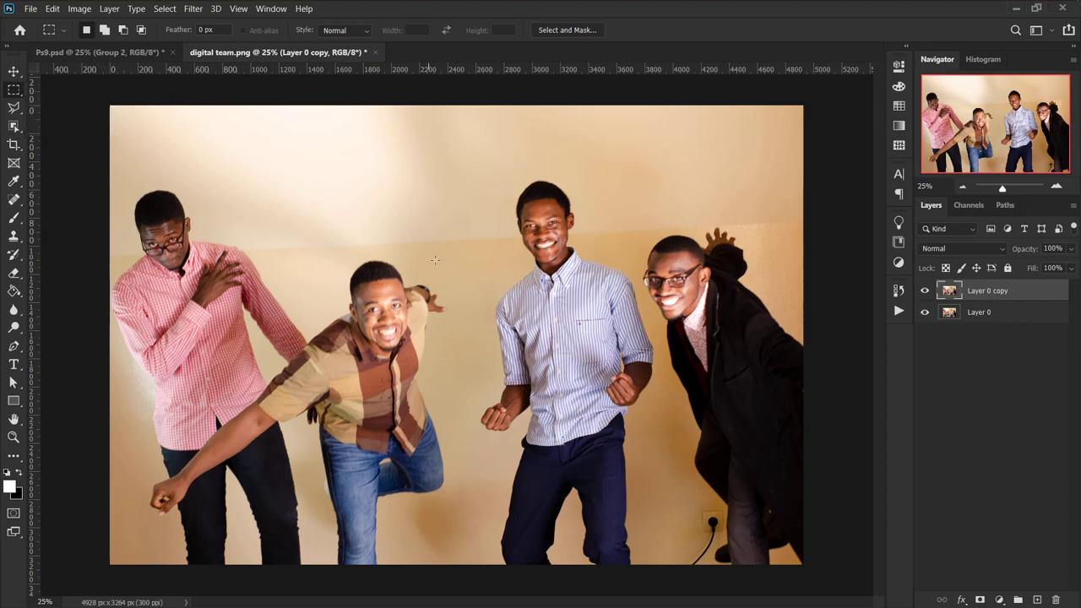
pyautogui.moveTo(363, 187)
pyautogui.mouseDown()
pyautogui.moveTo(618, 364)
pyautogui.moveTo(634, 574)
pyautogui.moveTo(632, 537)
pyautogui.mouseUp()
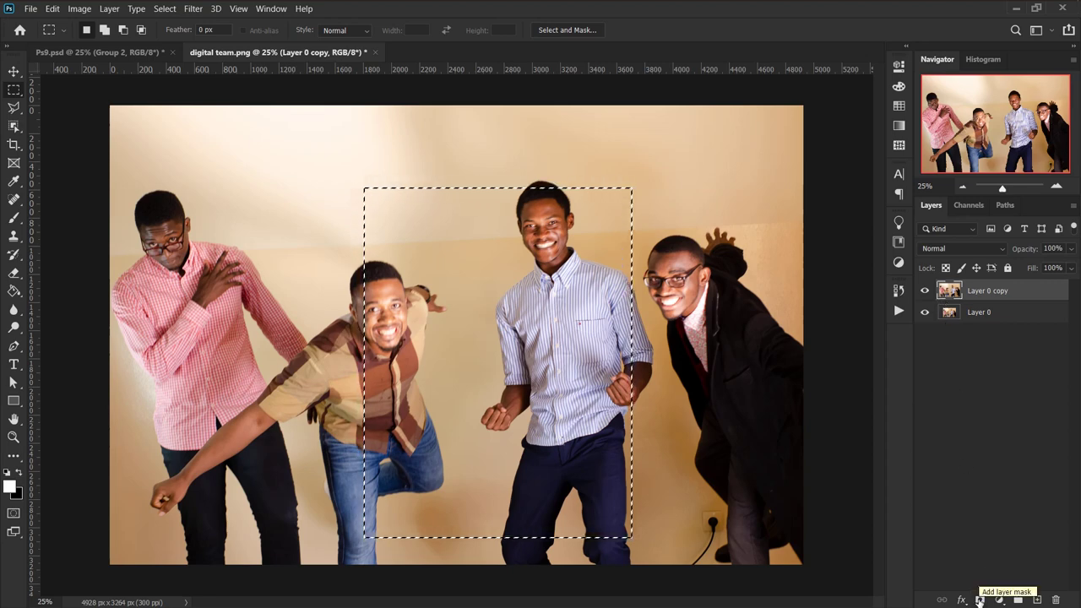
pyautogui.click(980, 600)
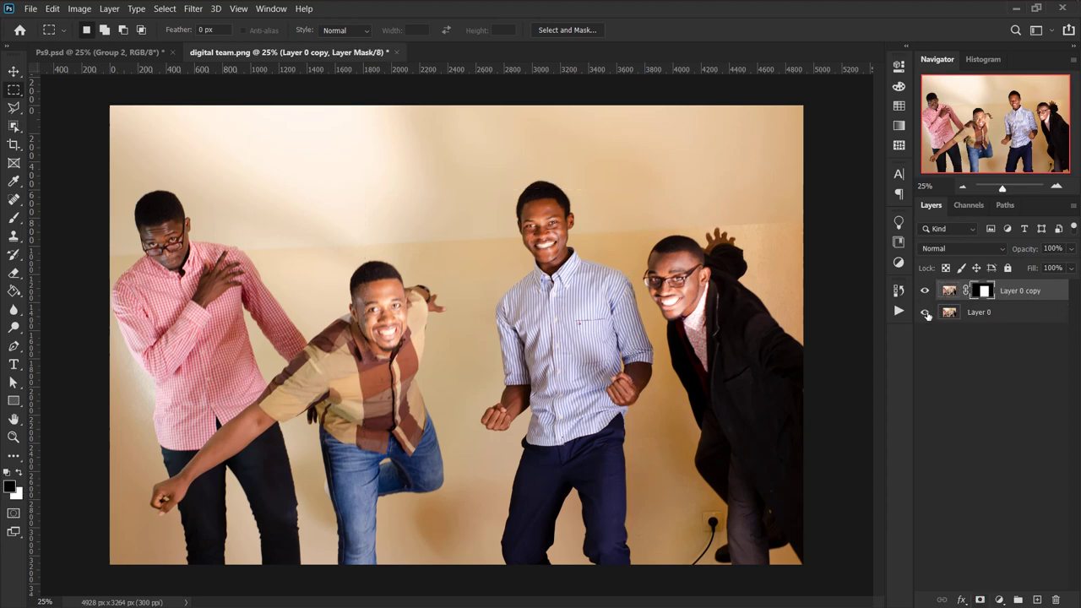
# - Hide Layer 0 and invert the Layer 0 copy mask back and forth to compare
pyautogui.click(926, 313)
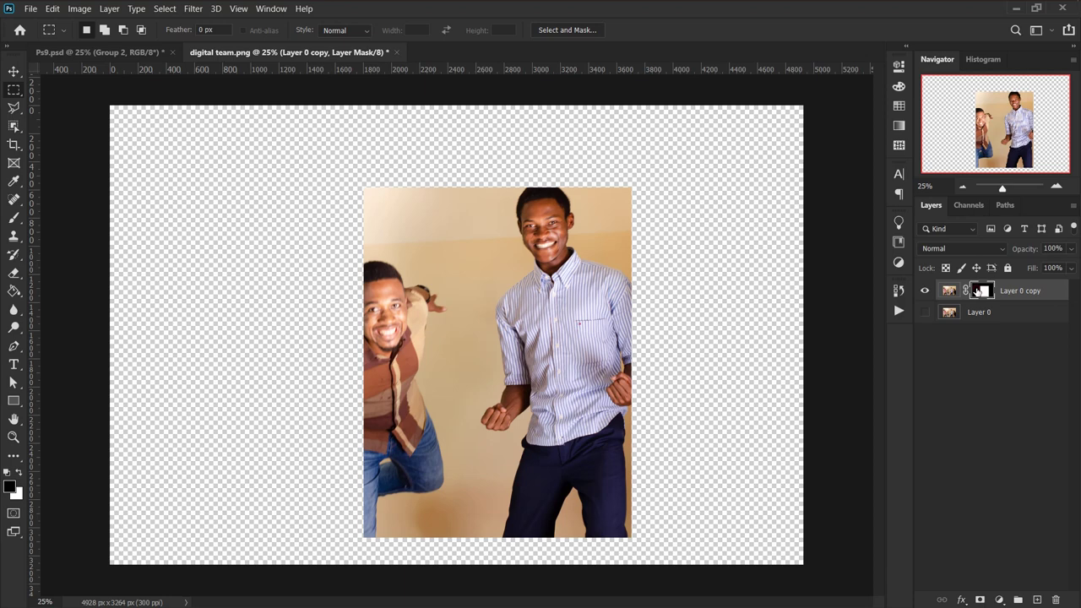
pyautogui.hotkey('ctrl', 'i')
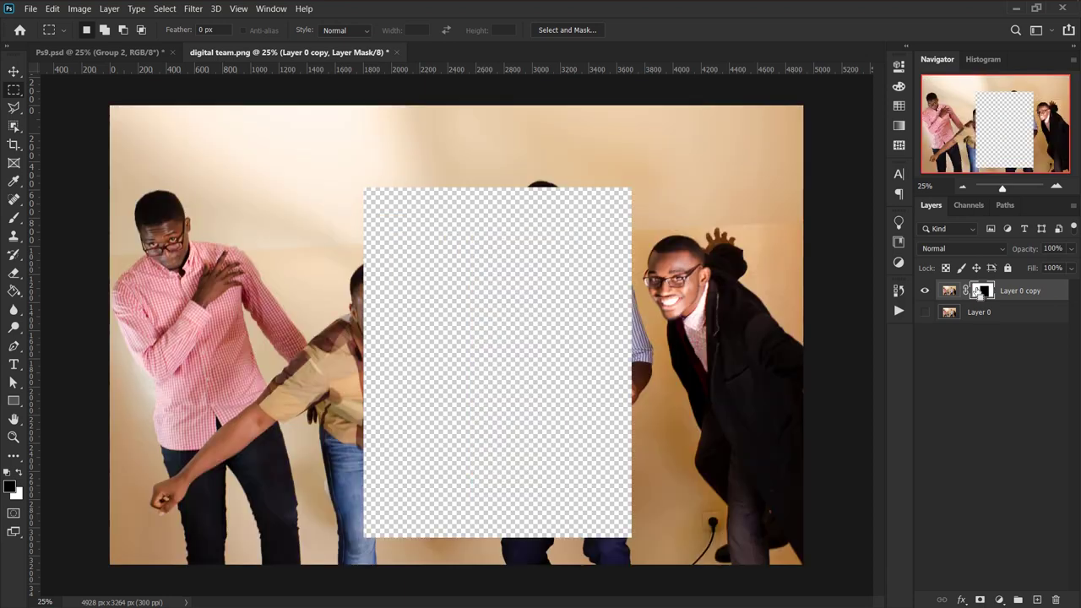
pyautogui.hotkey('ctrl', 'i')
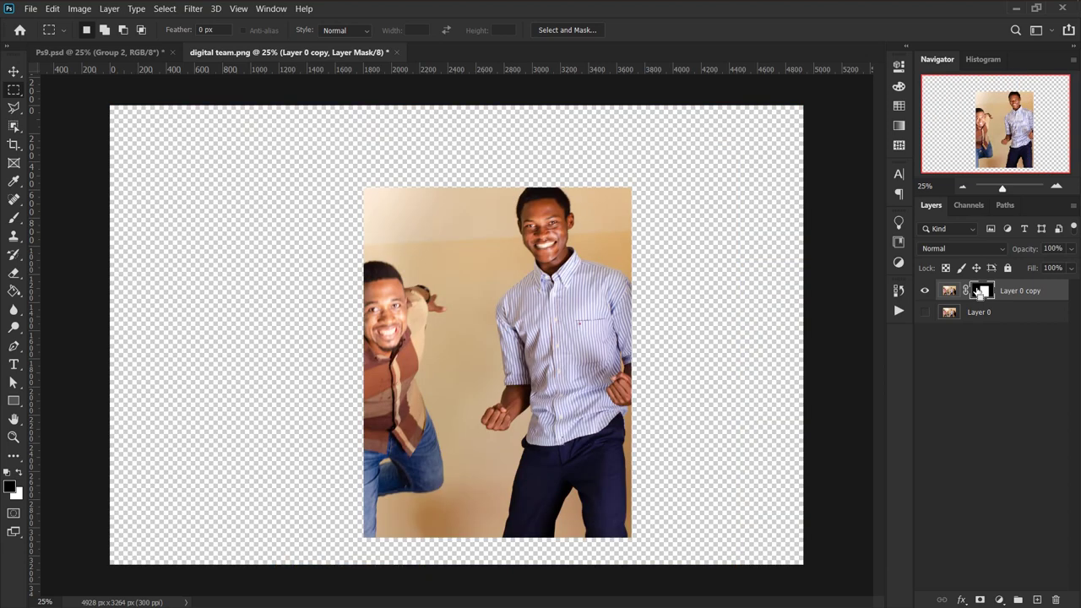
pyautogui.hotkey('ctrl', 'i')
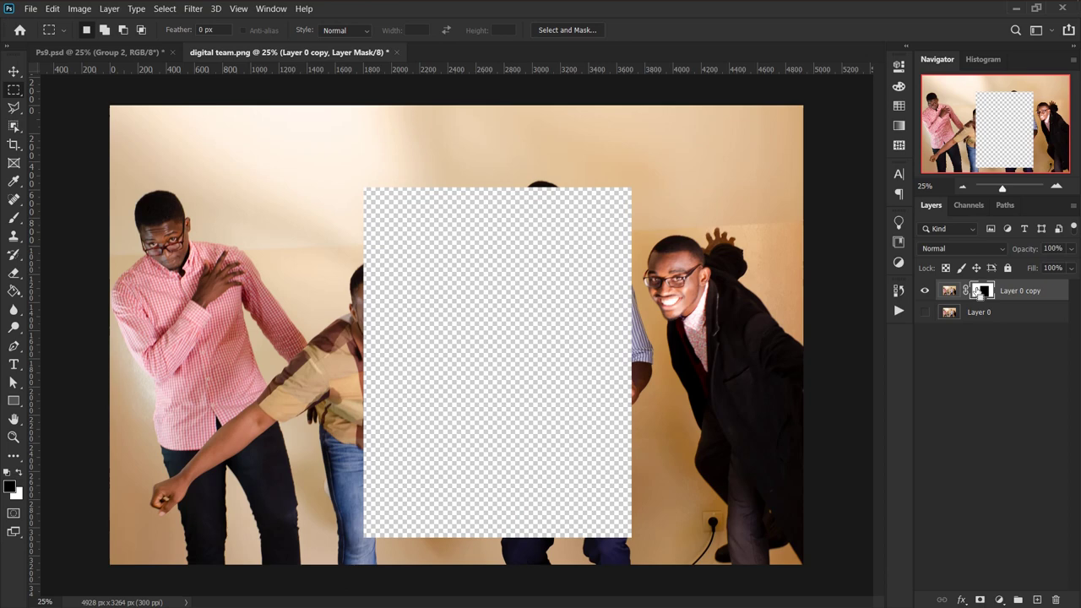
pyautogui.hotkey('ctrl', 'i')
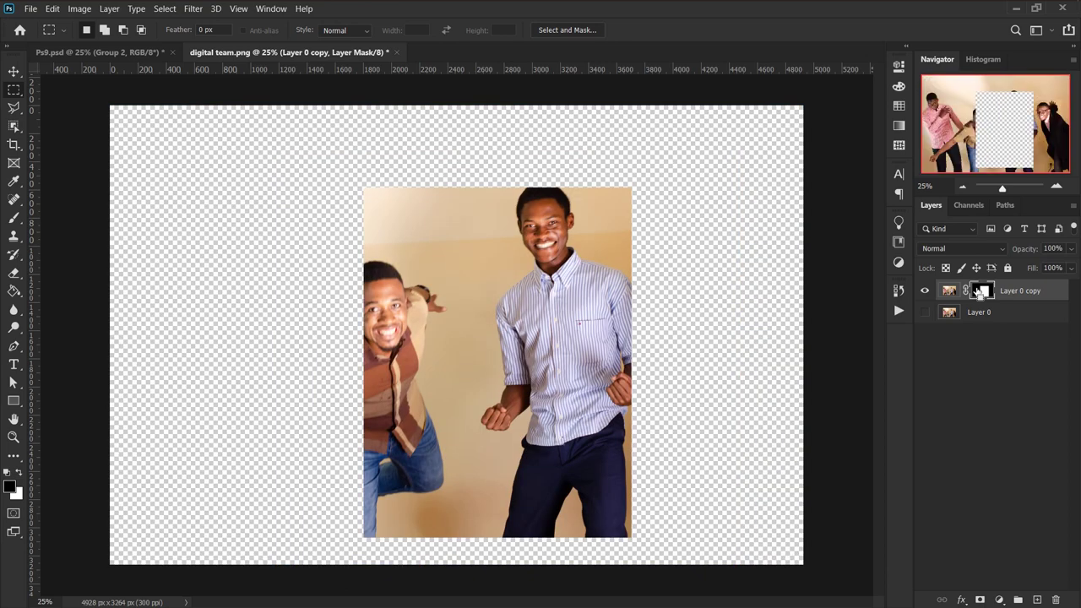
pyautogui.hotkey('ctrl', 'i')
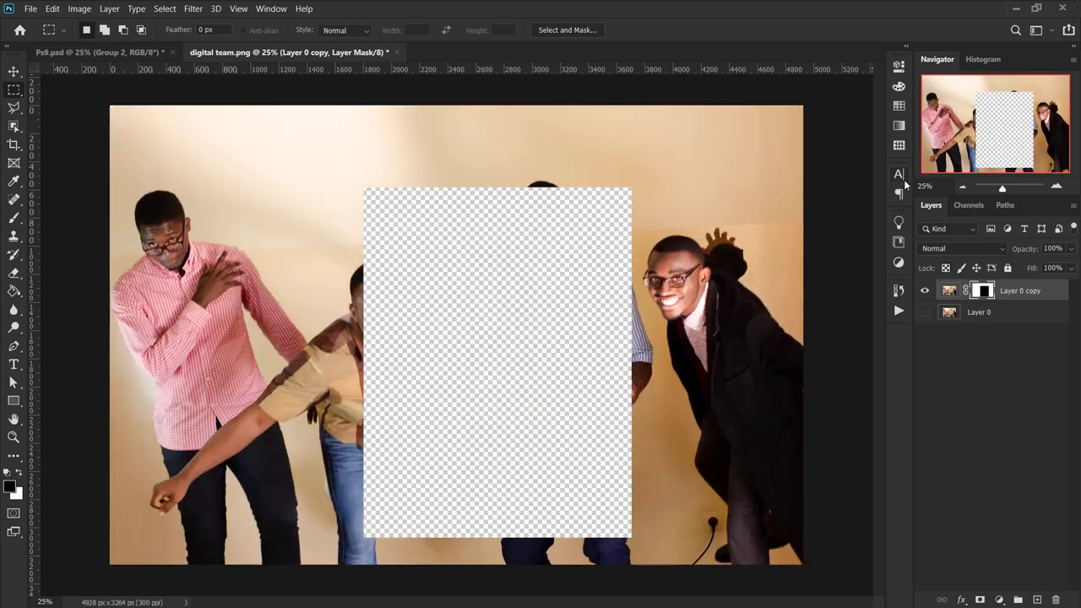
# - Revert the image in History to the Make Layer state
pyautogui.click(898, 290)
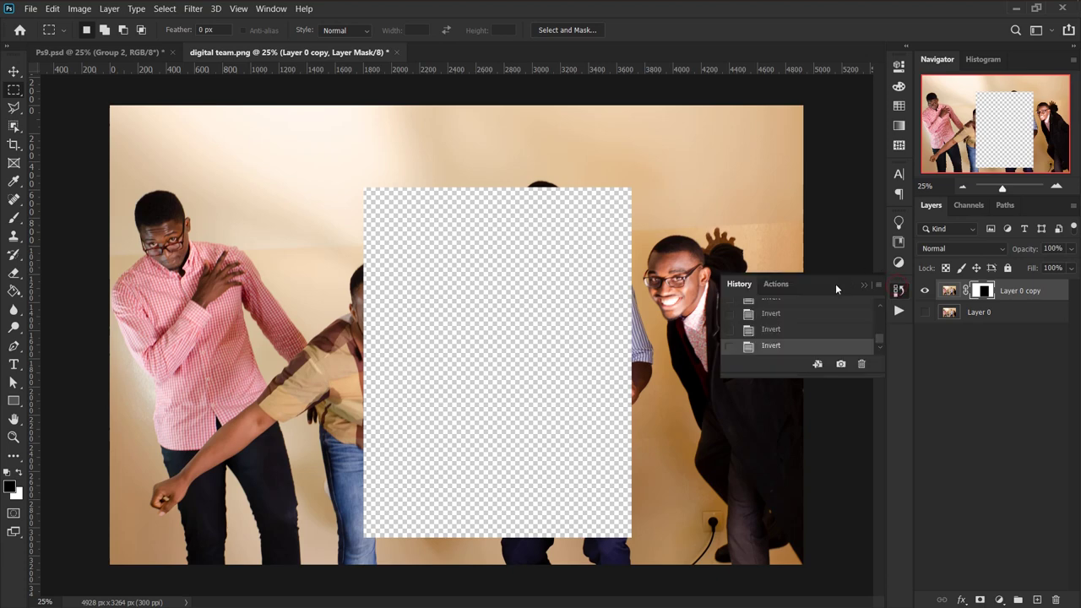
pyautogui.scroll(5, 784, 314)
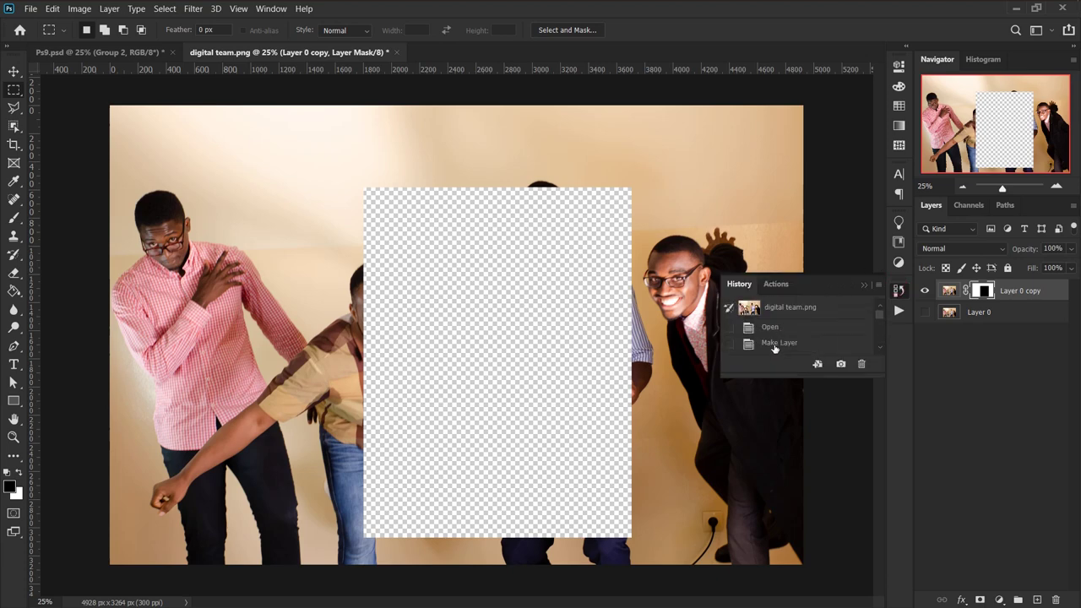
pyautogui.click(775, 345)
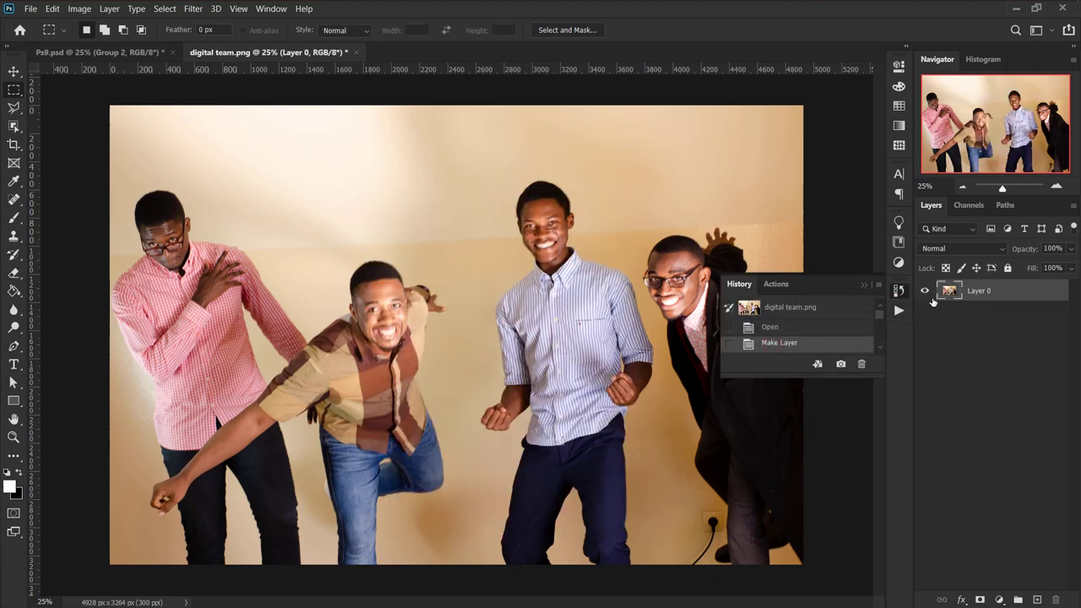
# - Marquee a wall rectangle above the group and fill it on a new layer
pyautogui.hotkey('ctrl', 'j')
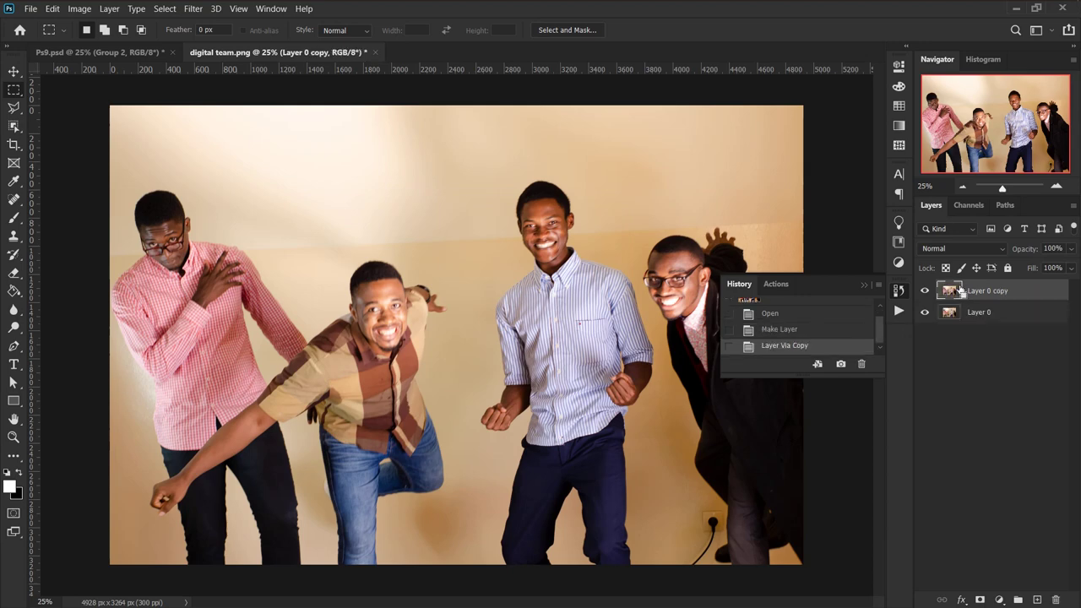
pyautogui.click(898, 292)
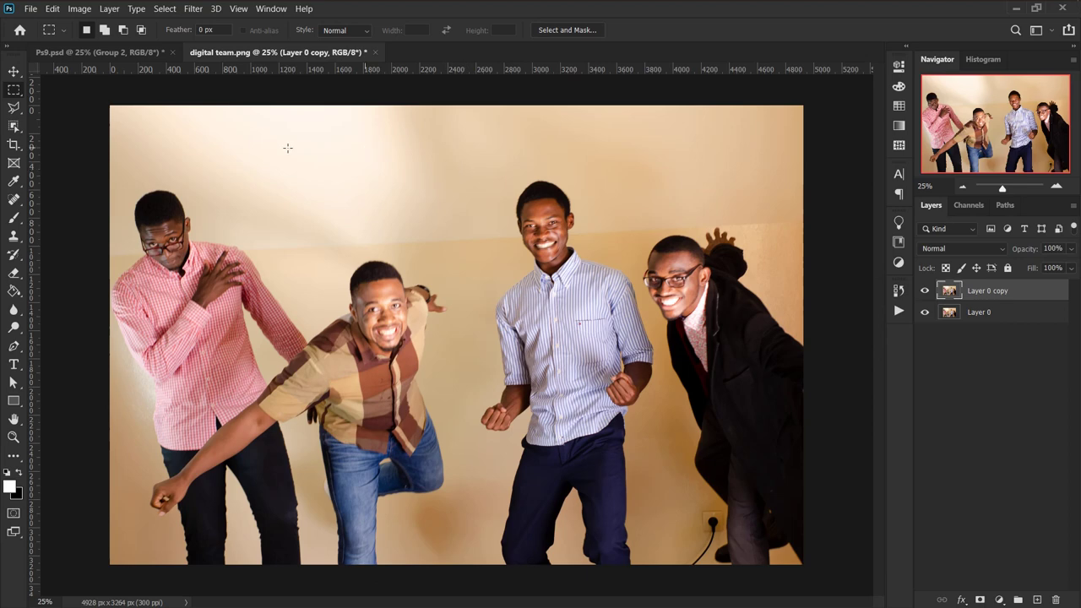
pyautogui.moveTo(309, 136); pyautogui.dragTo(485, 249)
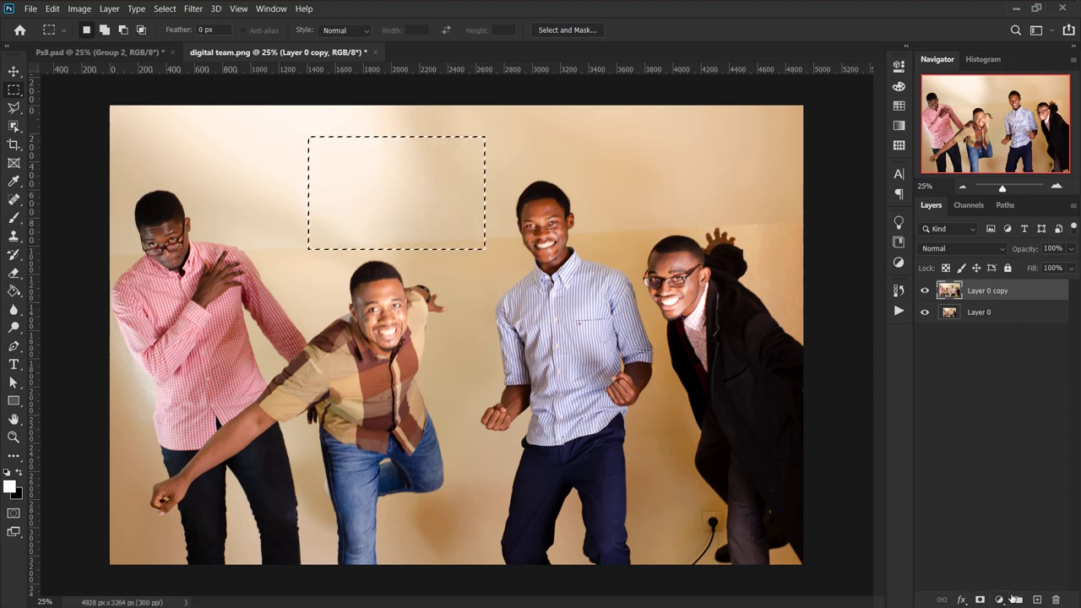
pyautogui.click(1037, 600)
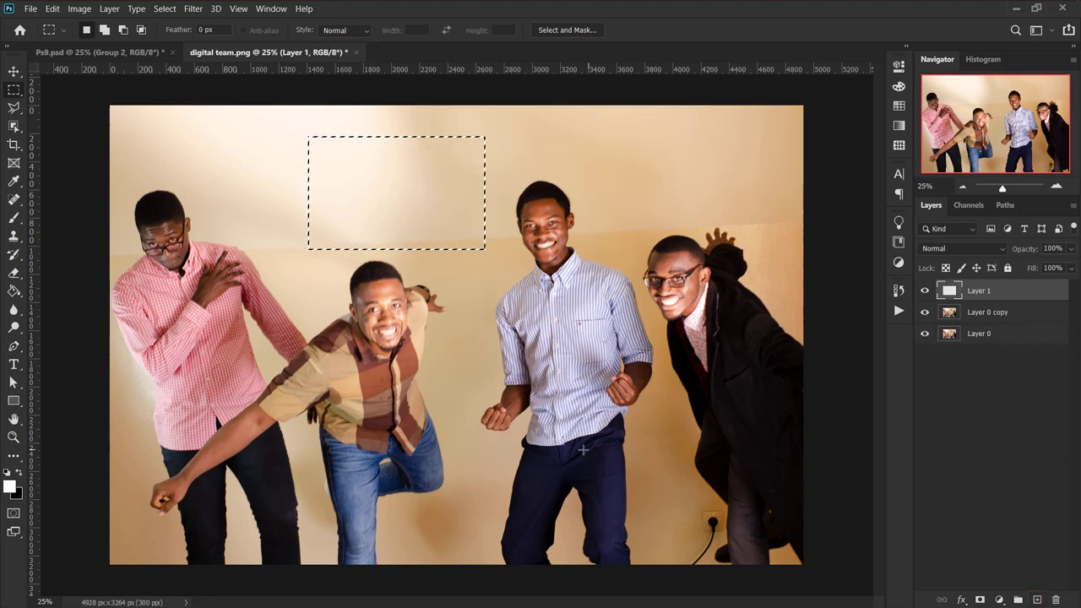
pyautogui.press('g')
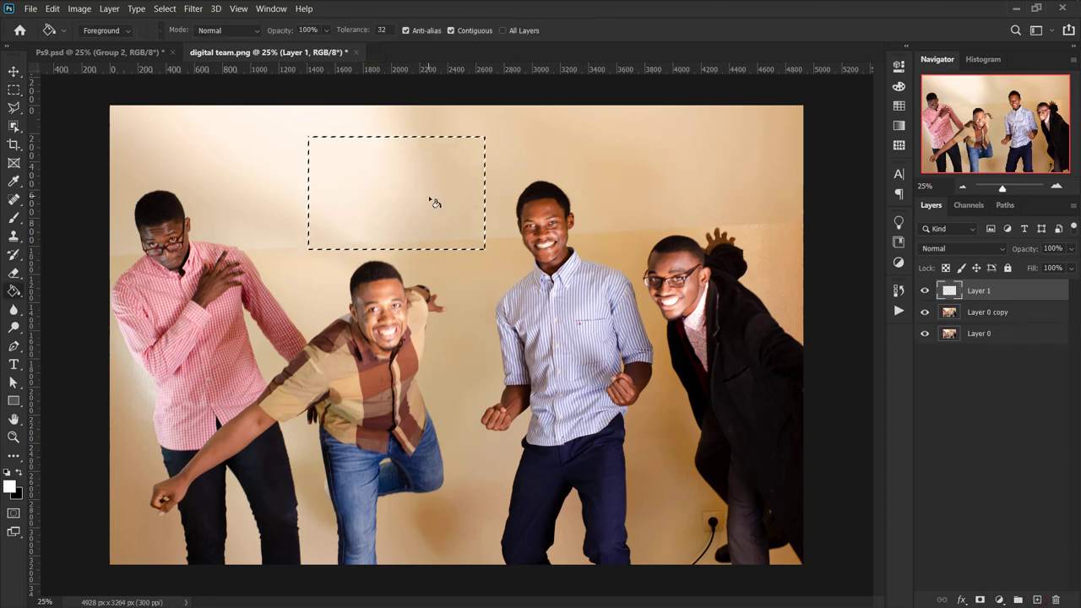
pyautogui.click(432, 201)
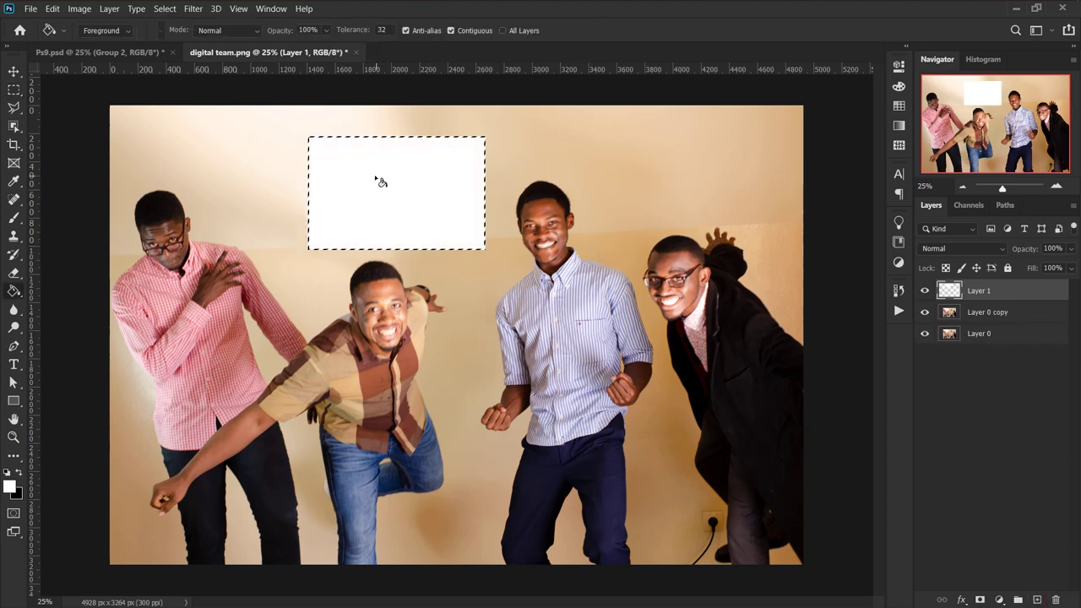
# - Refill the rectangle with dark red #a92323, lower its opacity to 43%, and deselect
pyautogui.click(10, 486)
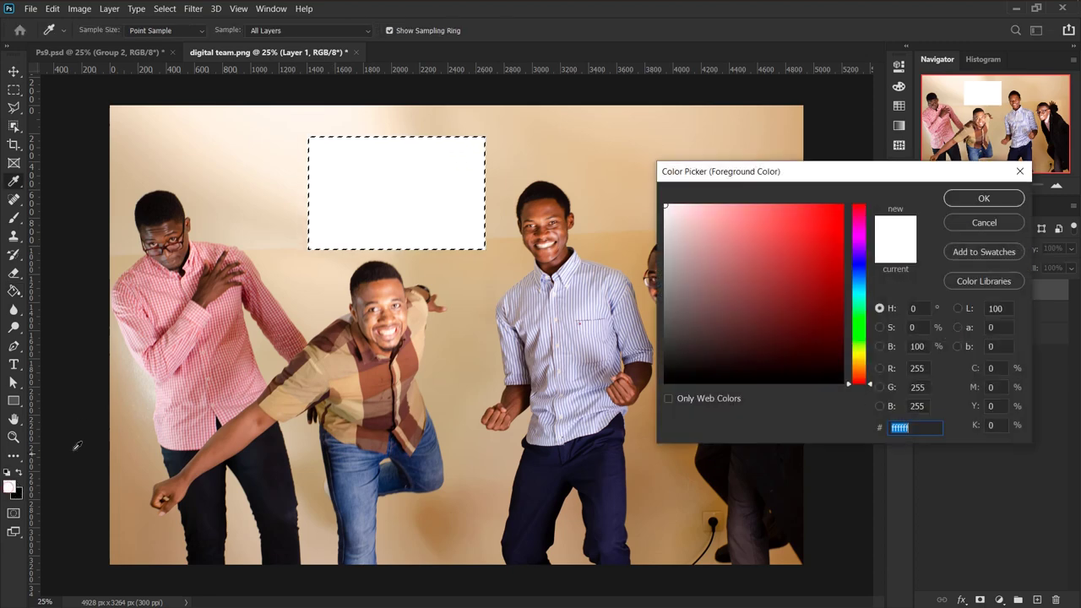
pyautogui.click(806, 264)
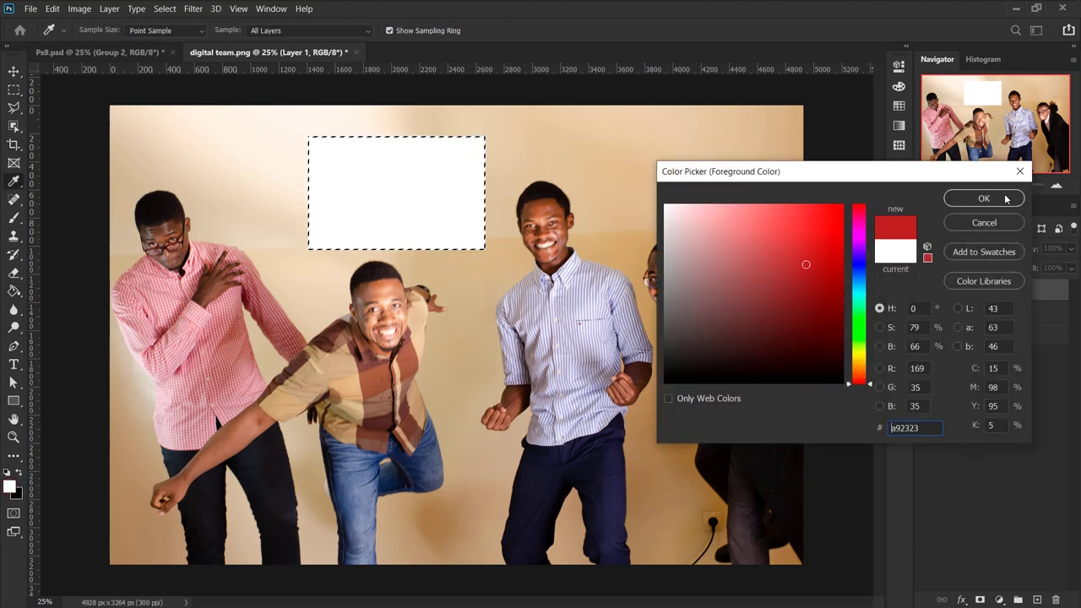
pyautogui.press('Return')
pyautogui.press('g')
pyautogui.click(392, 221)
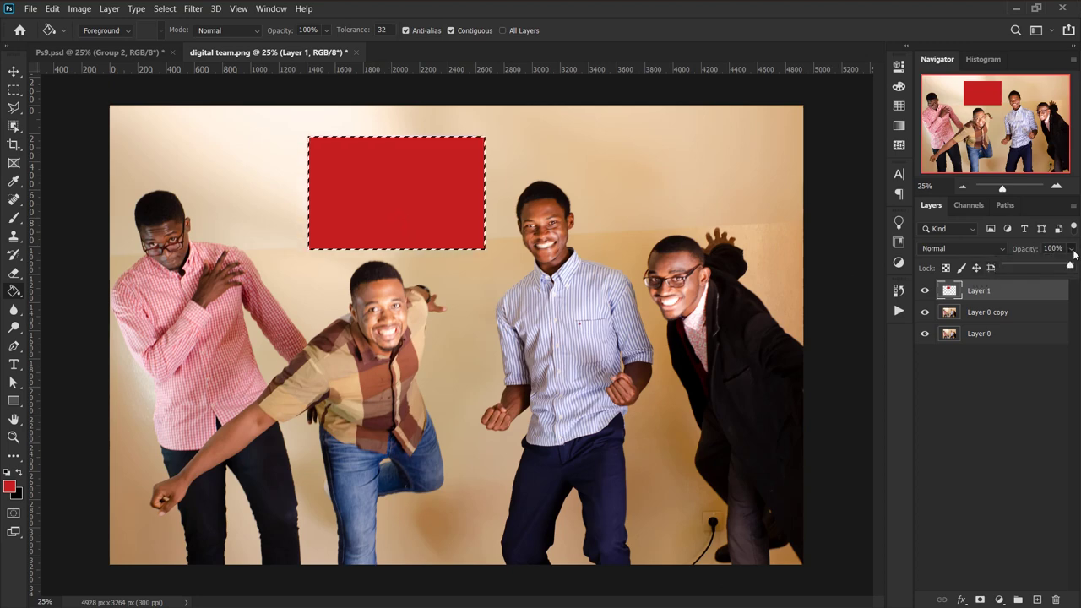
pyautogui.moveTo(1071, 249); pyautogui.dragTo(1034, 269)
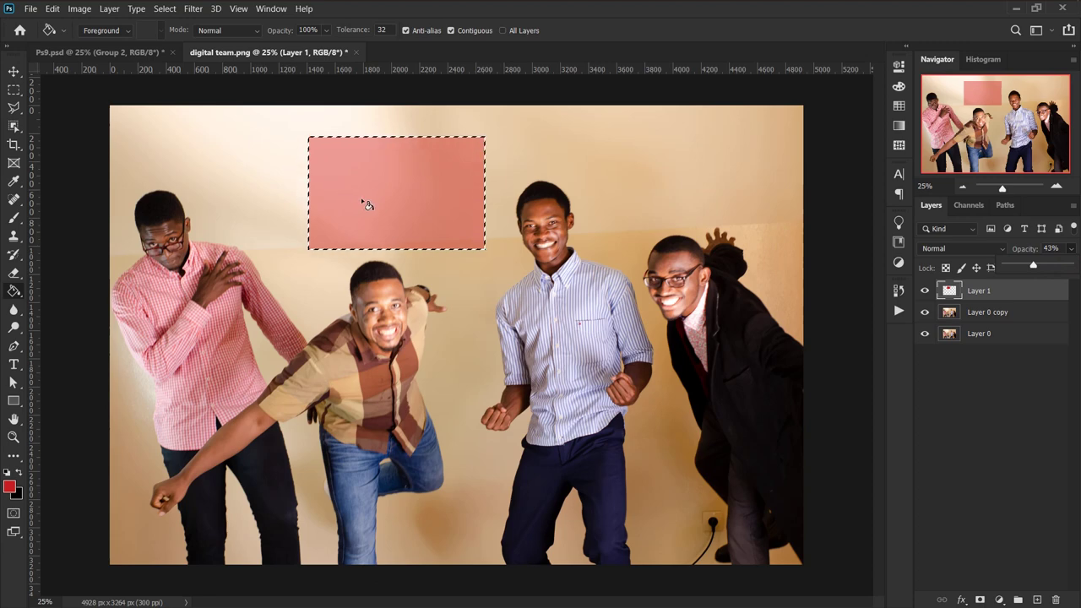
pyautogui.hotkey('ctrl', 'd')
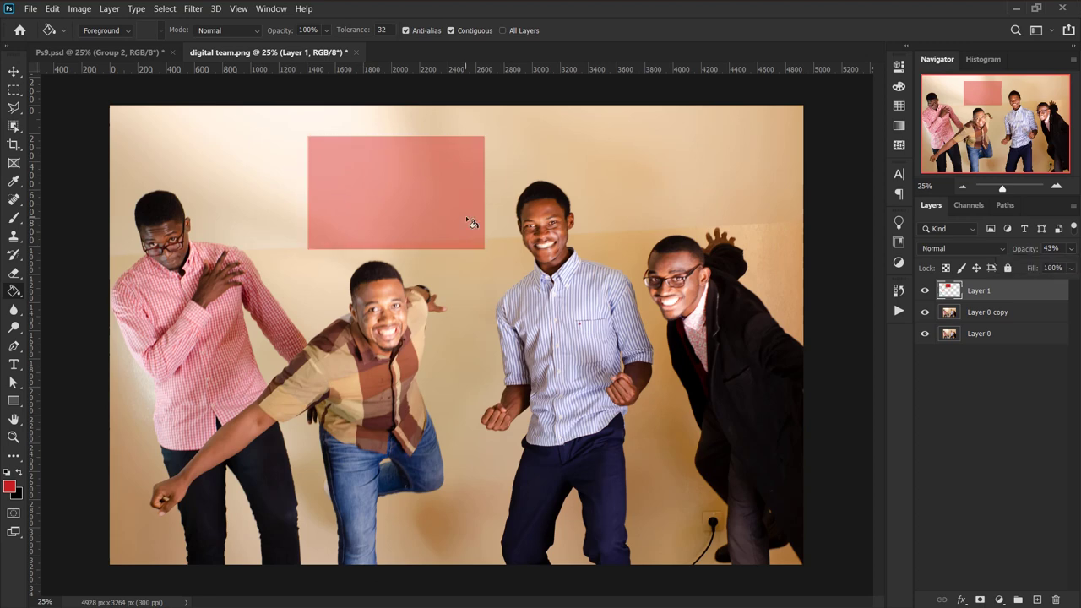
# - Add red Impact 72 pt 'Lorem Ipsum' text on two lines, centred in the pink rectangle
pyautogui.press('t')
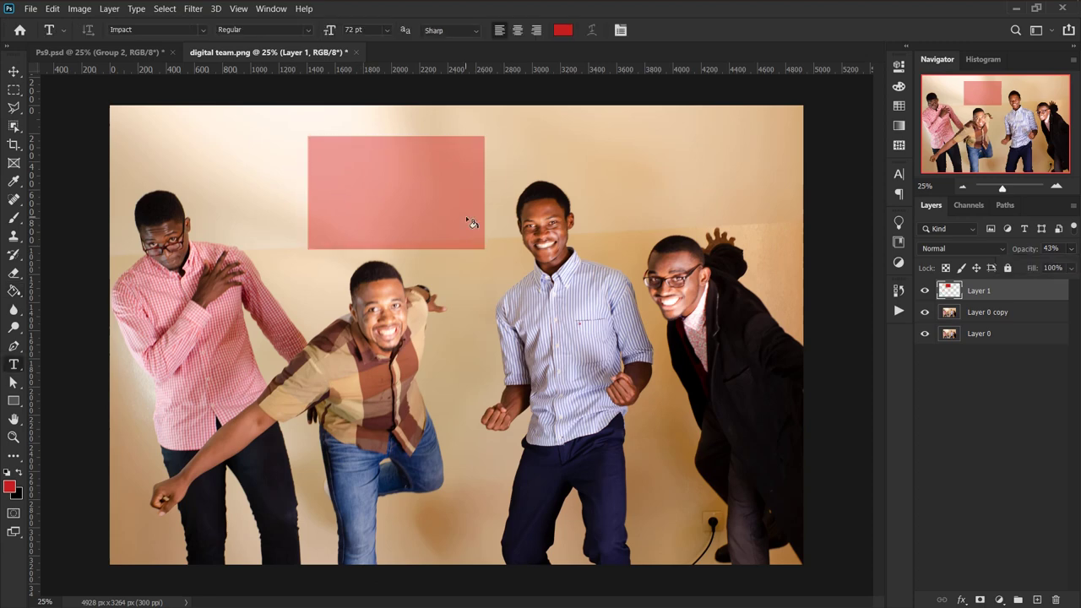
pyautogui.click(361, 189)
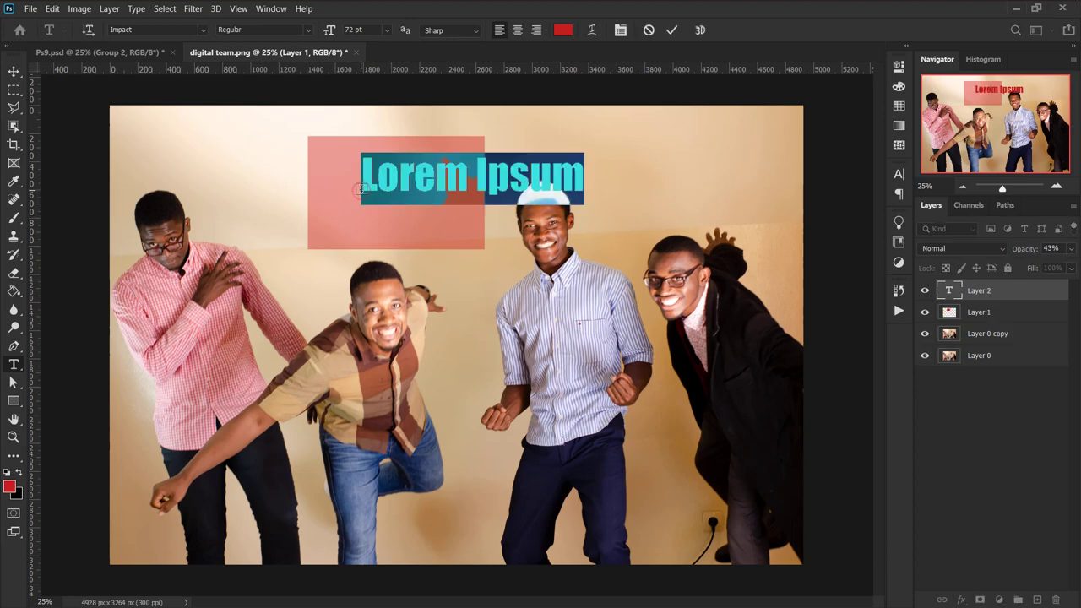
pyautogui.click(950, 293)
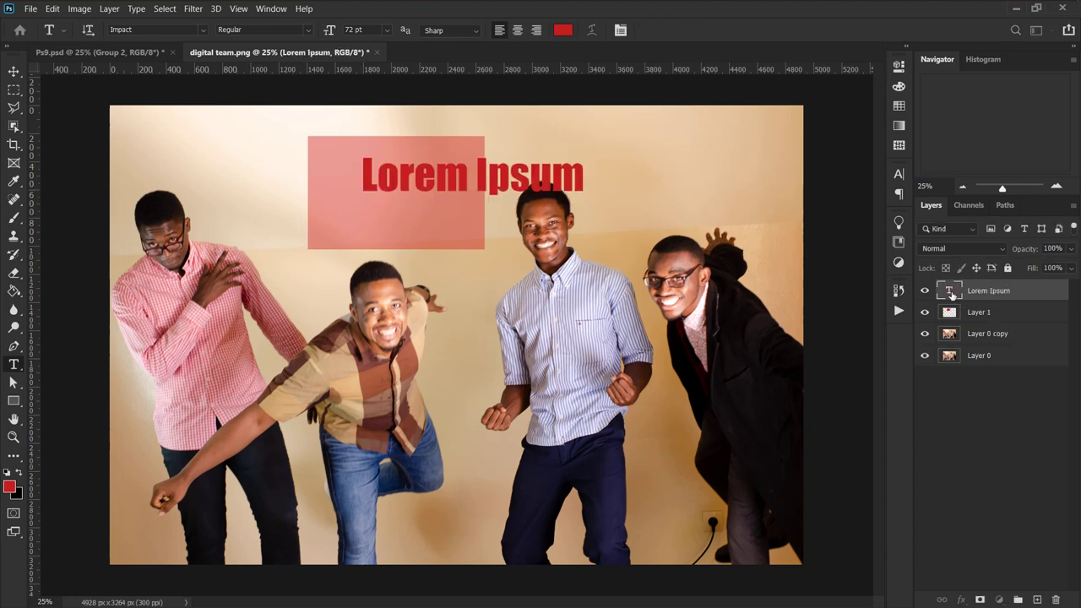
pyautogui.click(475, 182)
pyautogui.press('Return')
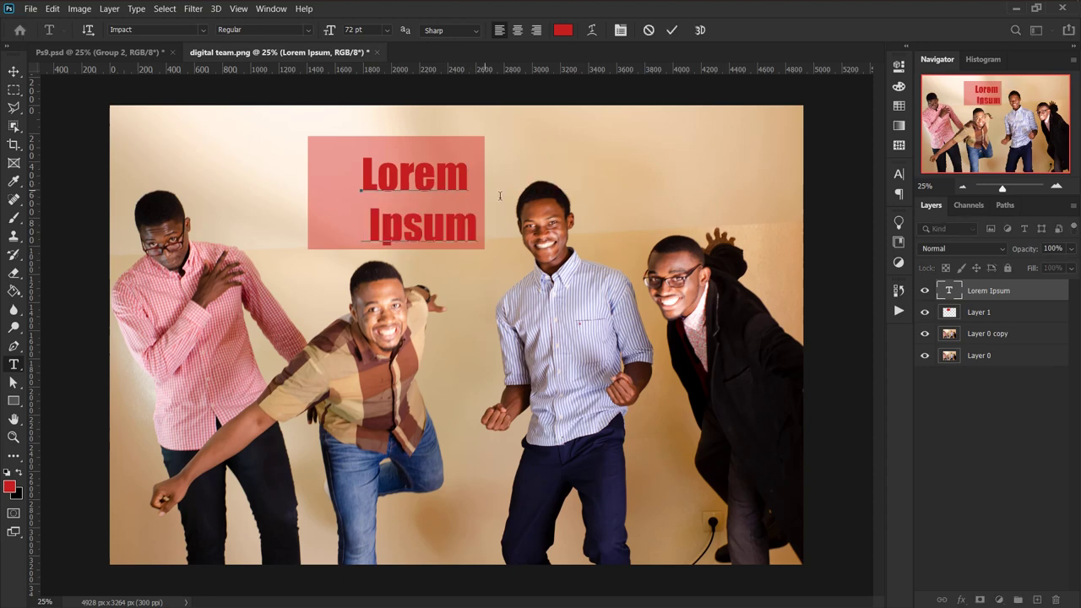
pyautogui.click(950, 292)
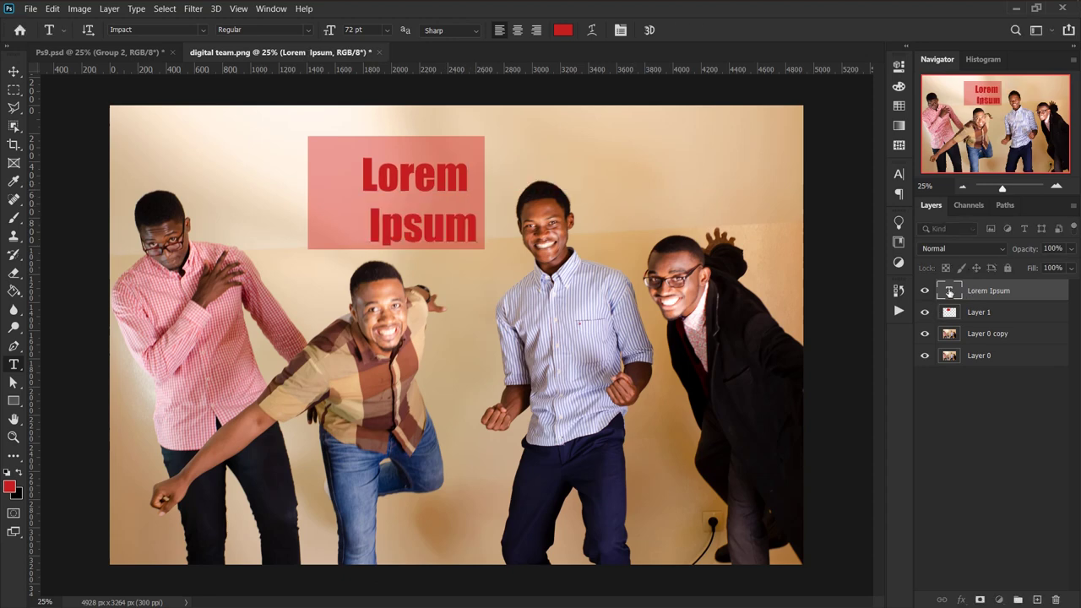
pyautogui.press('v')
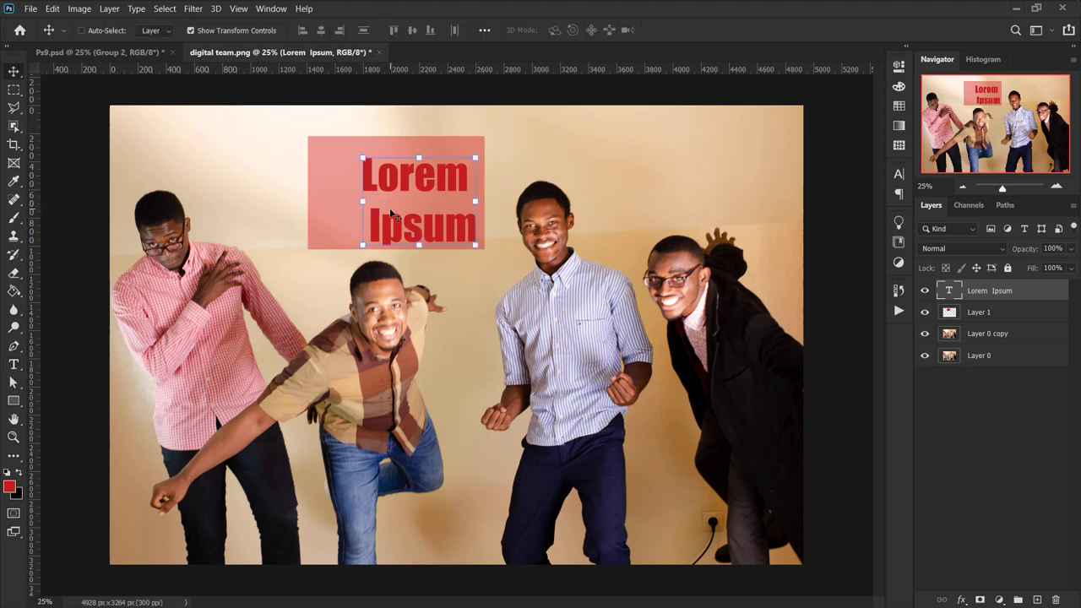
pyautogui.moveTo(434, 238); pyautogui.dragTo(414, 231)
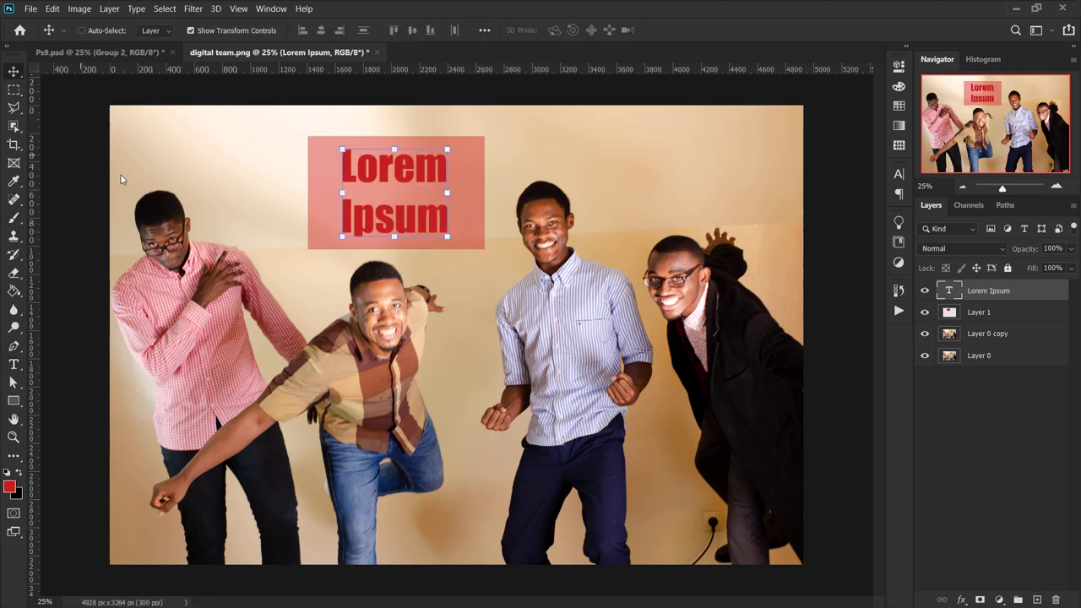
pyautogui.press('m')
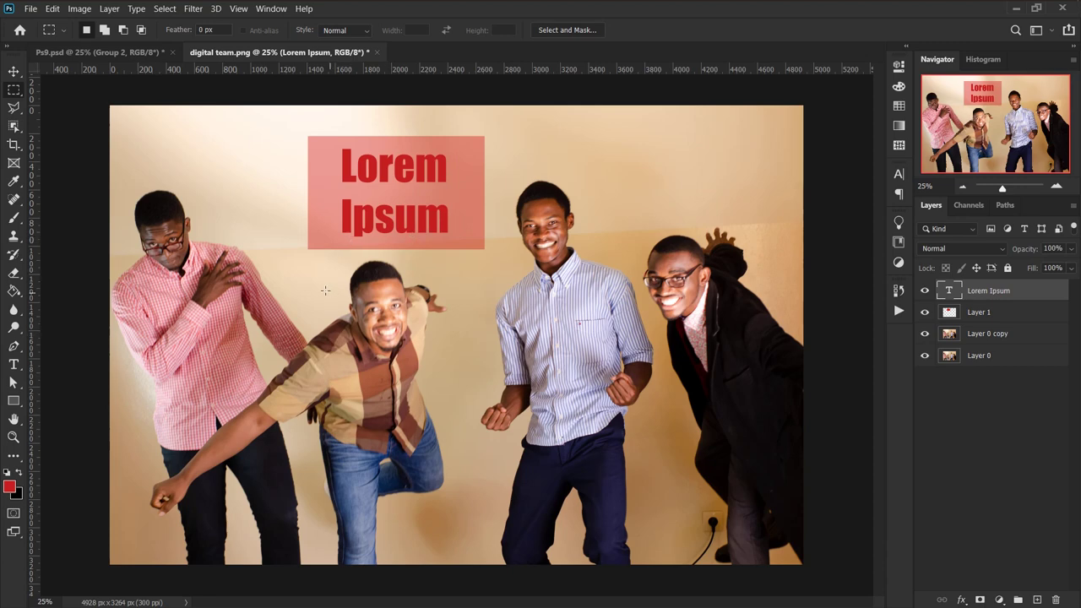
pyautogui.moveTo(305, 277); pyautogui.dragTo(637, 517)
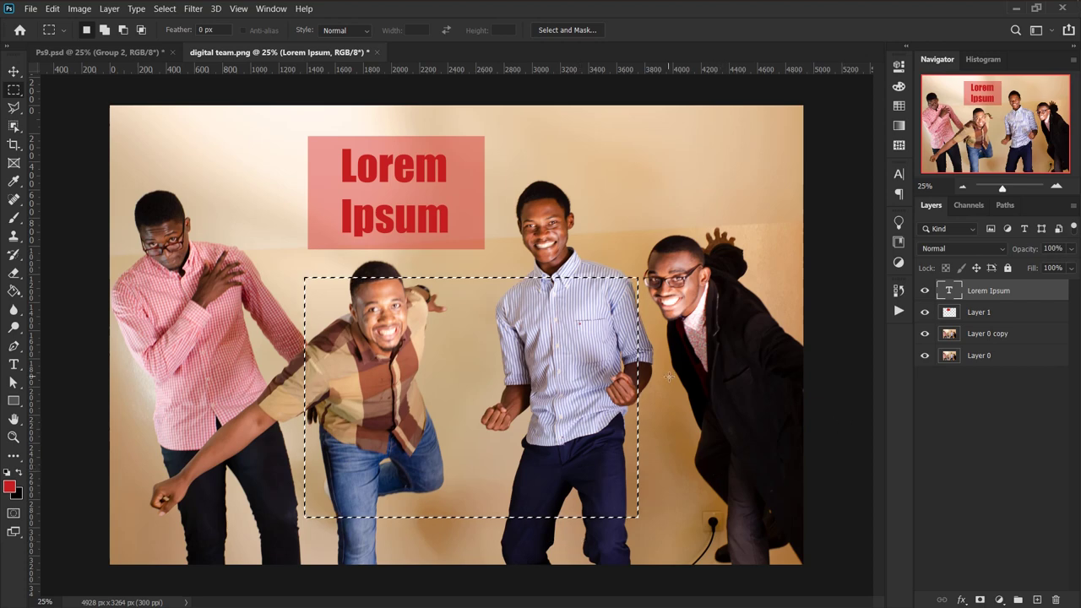
pyautogui.click(963, 338)
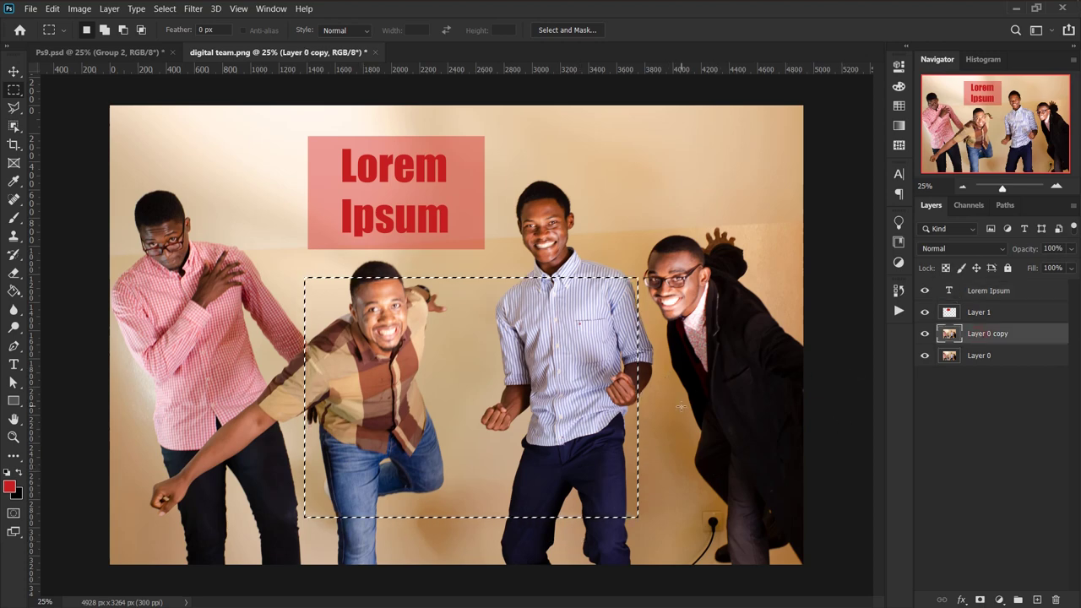
pyautogui.hotkey('ctrl', 'shift', 'i')
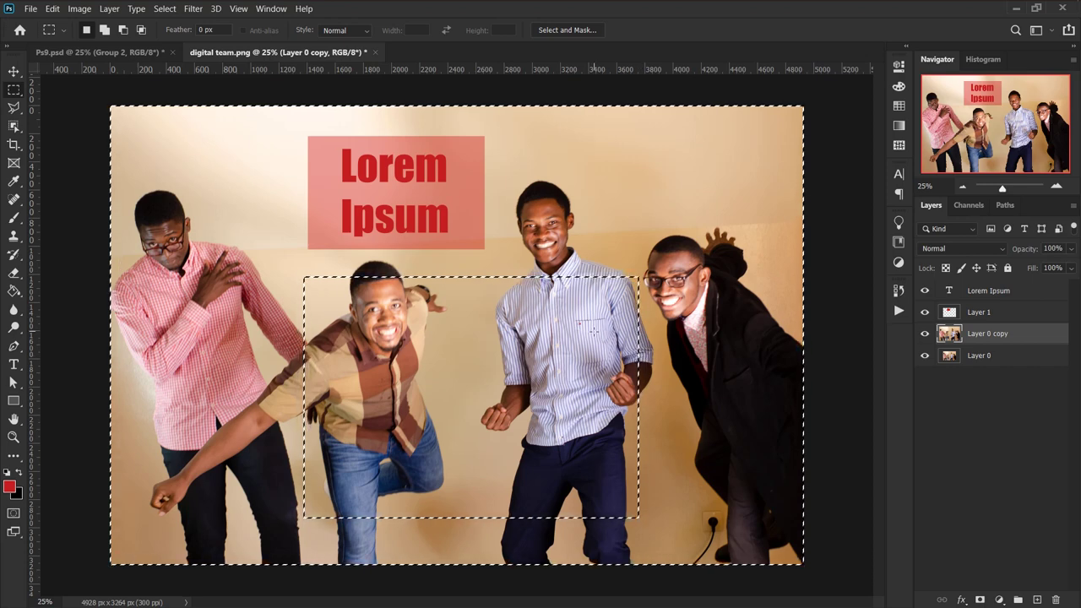
pyautogui.hotkey('ctrl', 'd')
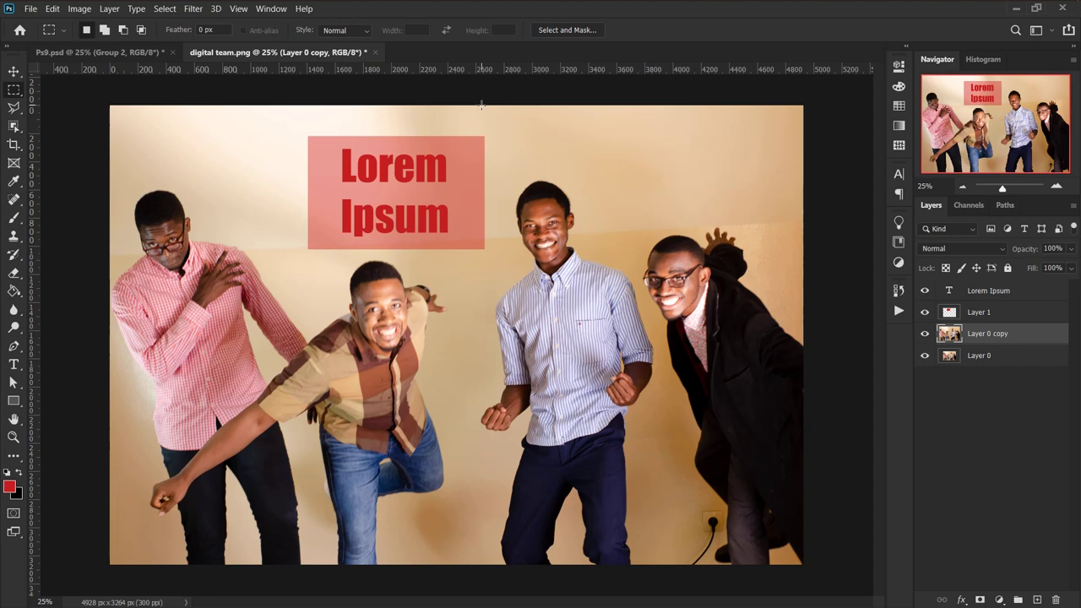
# - Fill everything outside a full-height strip around the striped-shirt man with red on new Layer 2
pyautogui.moveTo(482, 104); pyautogui.dragTo(644, 594)
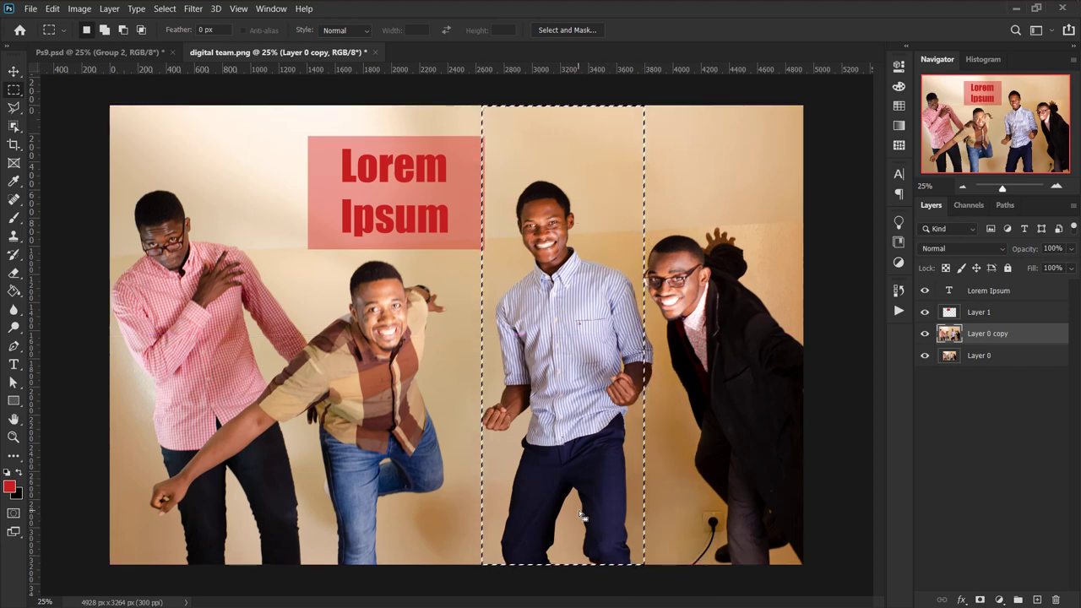
pyautogui.hotkey('ctrl', 'shift', 'i')
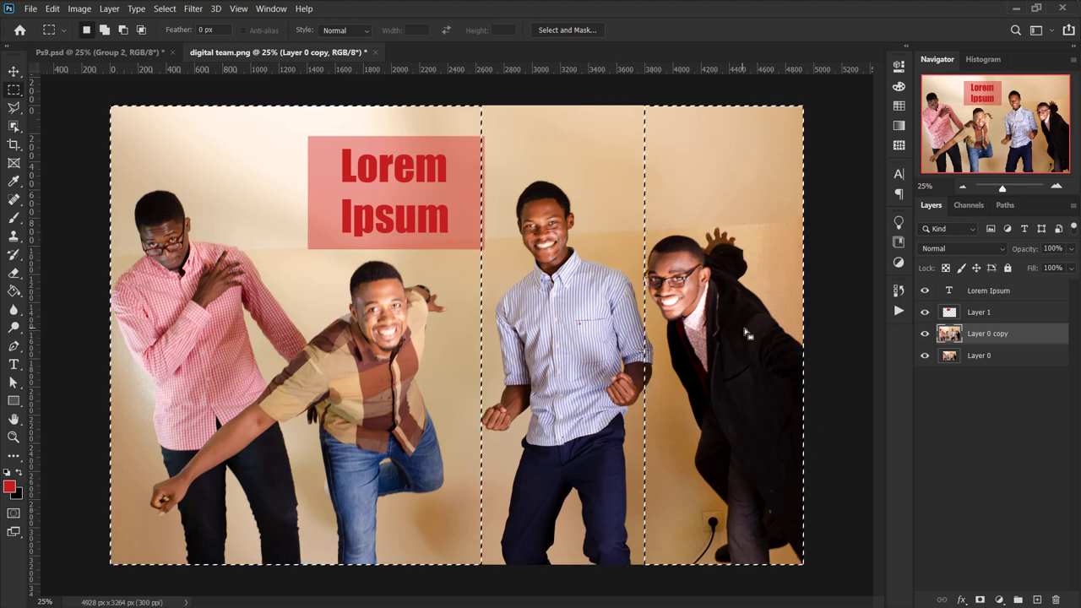
pyautogui.click(1038, 600)
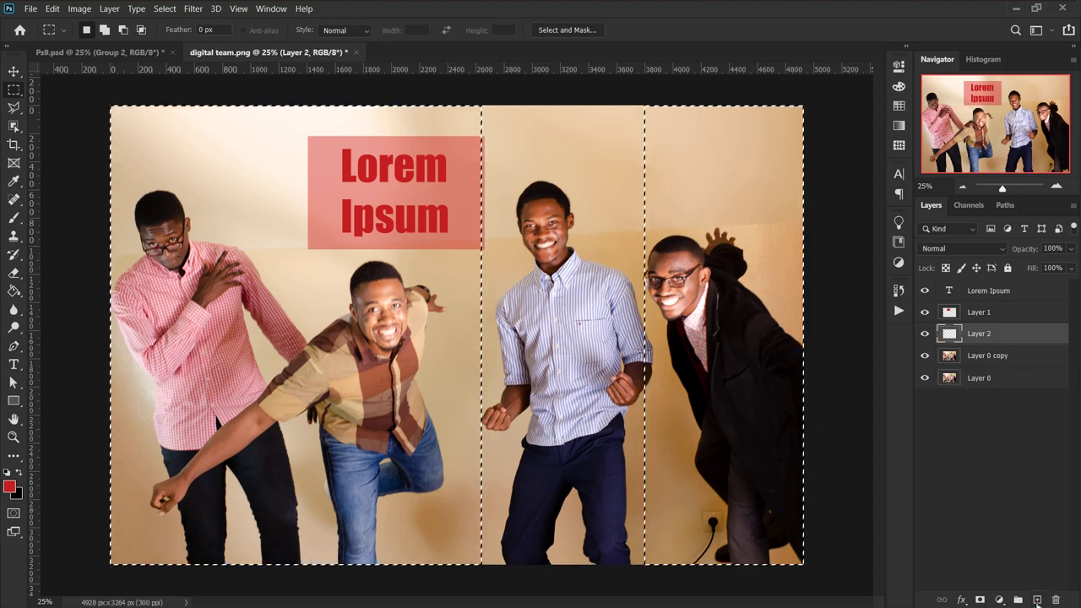
pyautogui.press('g')
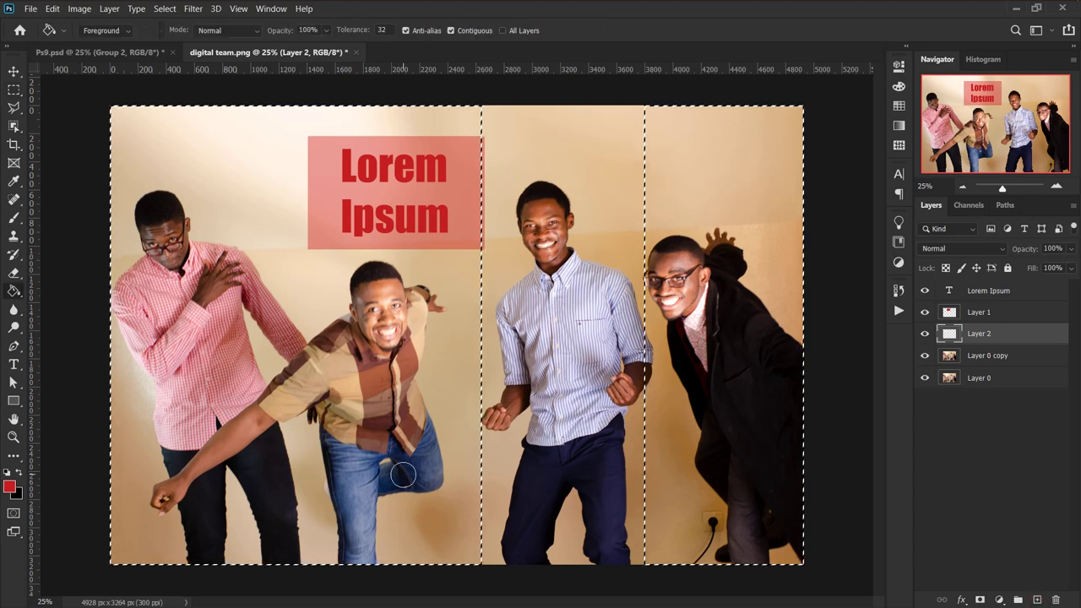
pyautogui.click(435, 485)
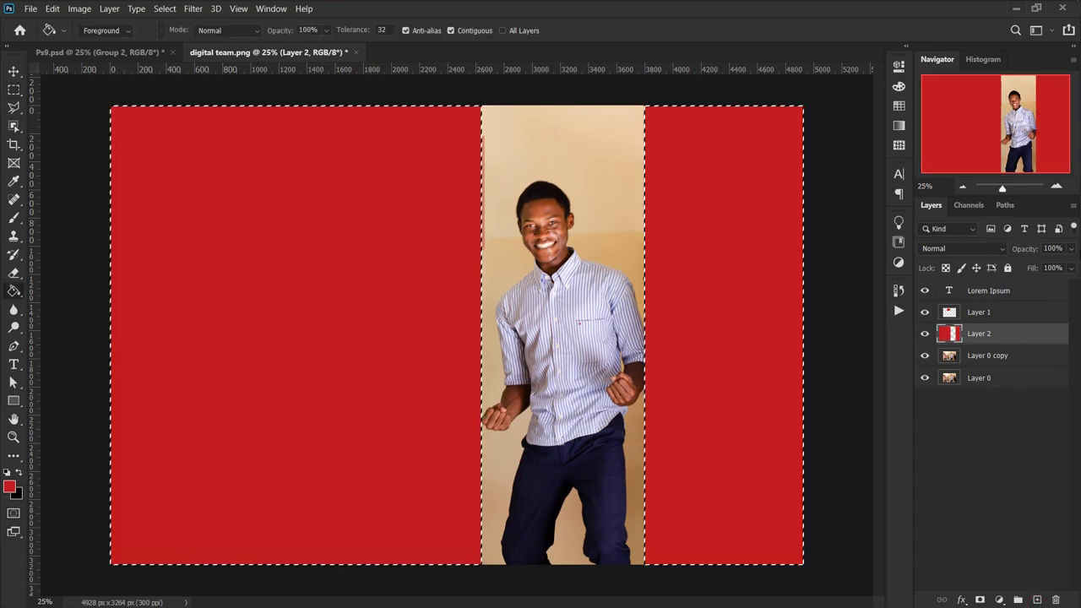
pyautogui.click(1072, 251)
pyautogui.click(1071, 269)
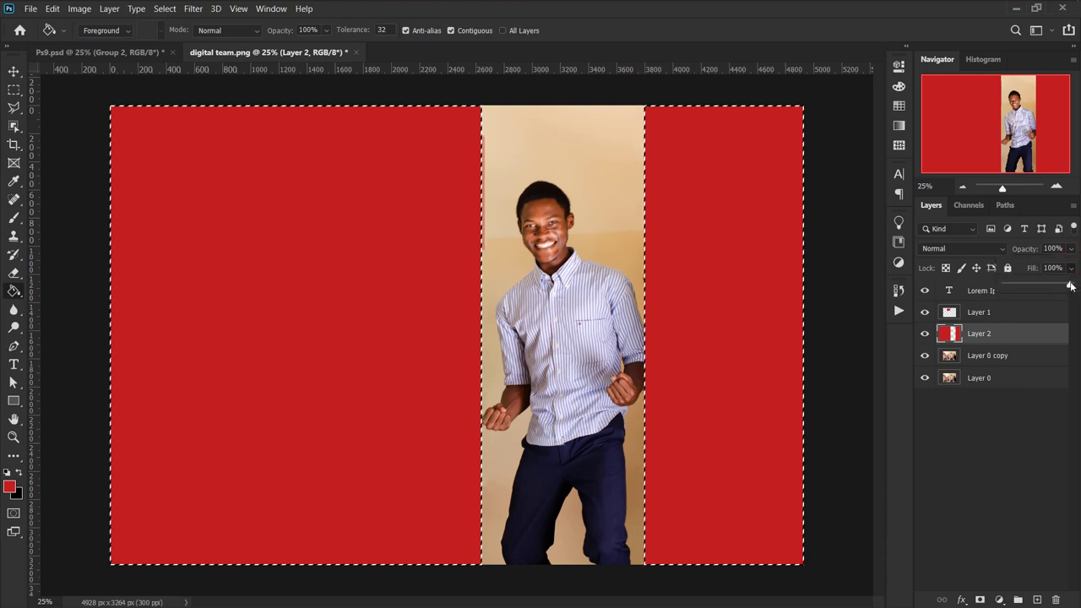
# - Set Layer 2's fill to 41% and move it above Layer 1
pyautogui.moveTo(1071, 287); pyautogui.dragTo(1033, 287)
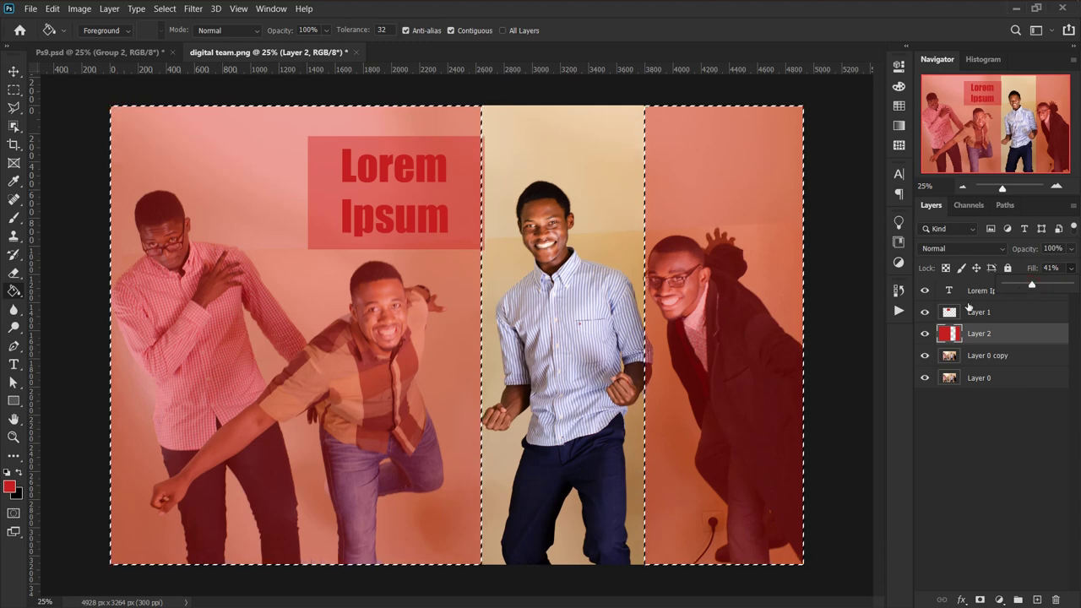
pyautogui.moveTo(971, 334); pyautogui.dragTo(960, 300)
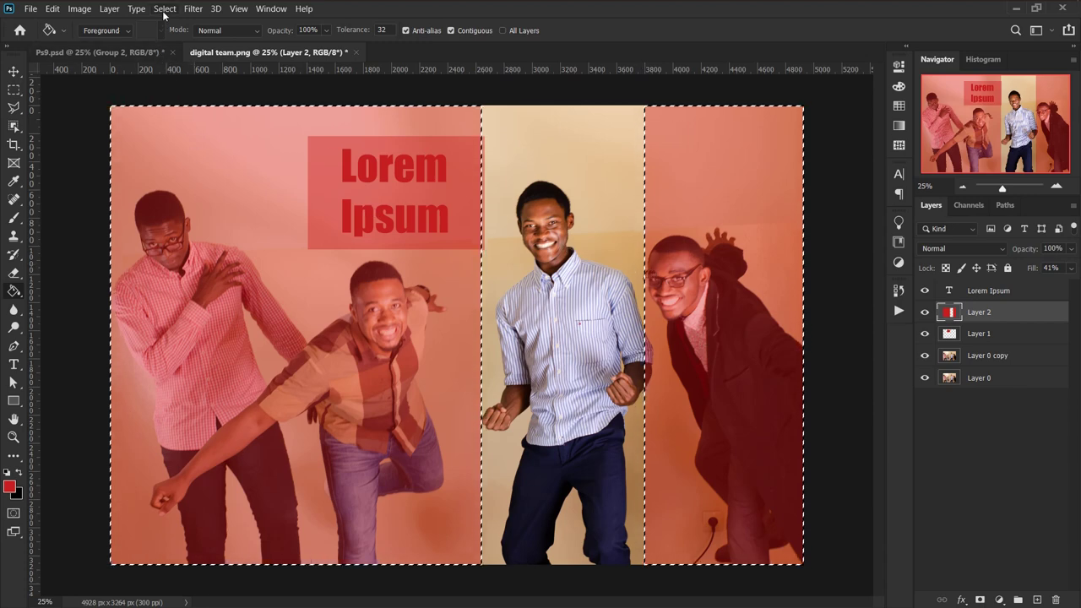
# - Clear the side-panel selection, then restore it with Ctrl+Shift+D
pyautogui.click(164, 10)
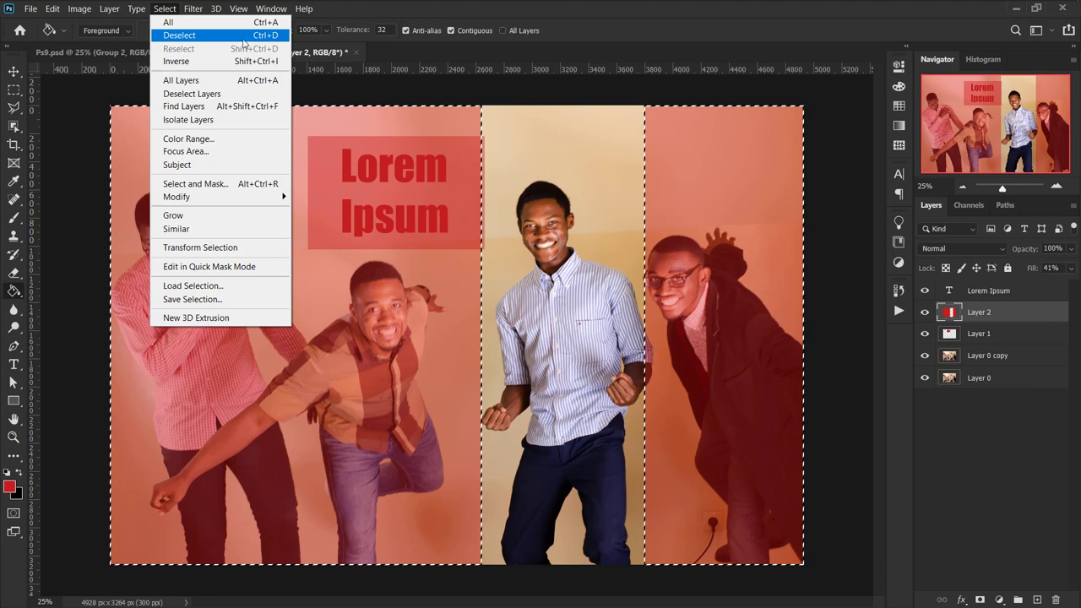
pyautogui.press('Escape')
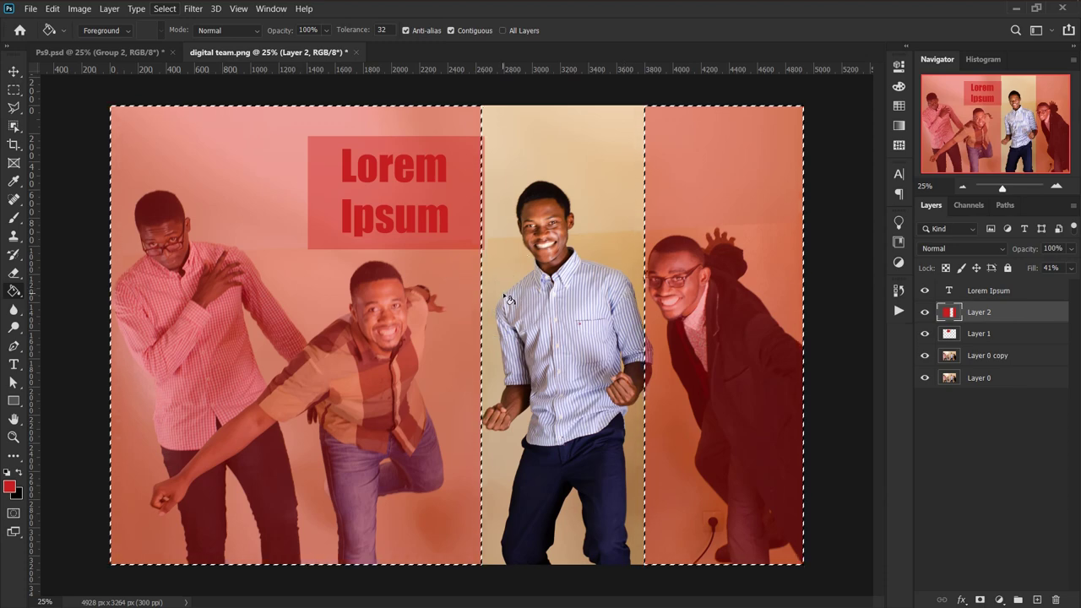
pyautogui.hotkey('ctrl', 'd')
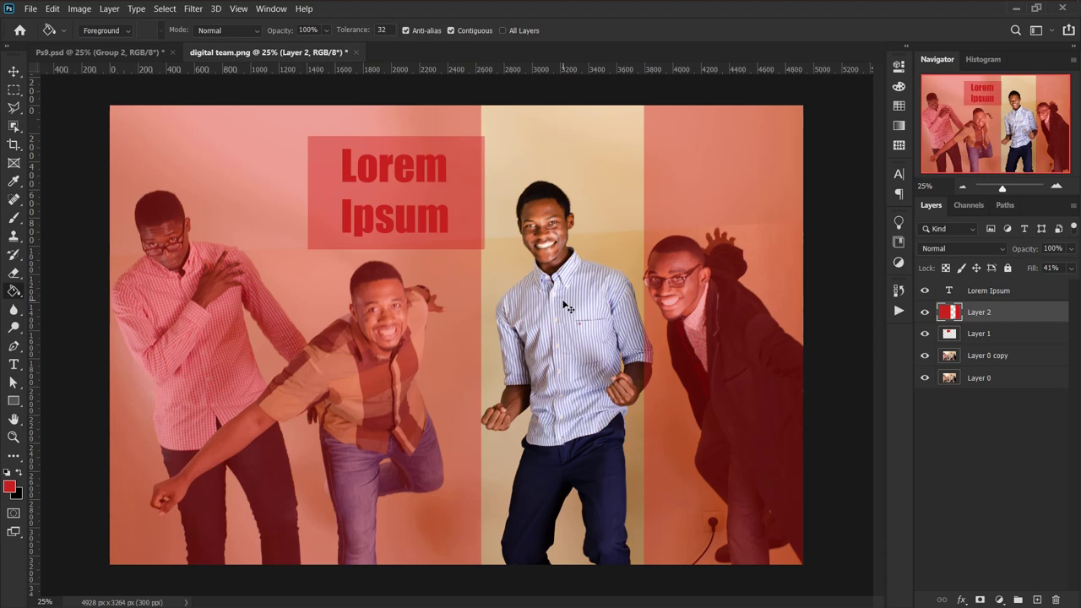
pyautogui.hotkey('ctrl', 'shift', 'd')
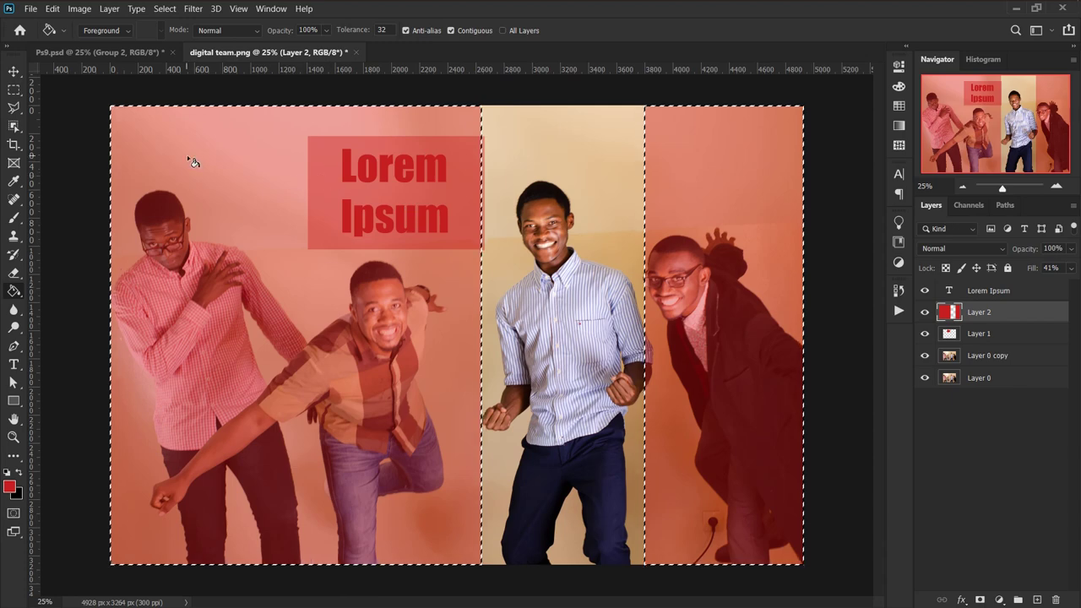
# - Invert the selection, select the whole canvas, then deselect everything
pyautogui.click(165, 9)
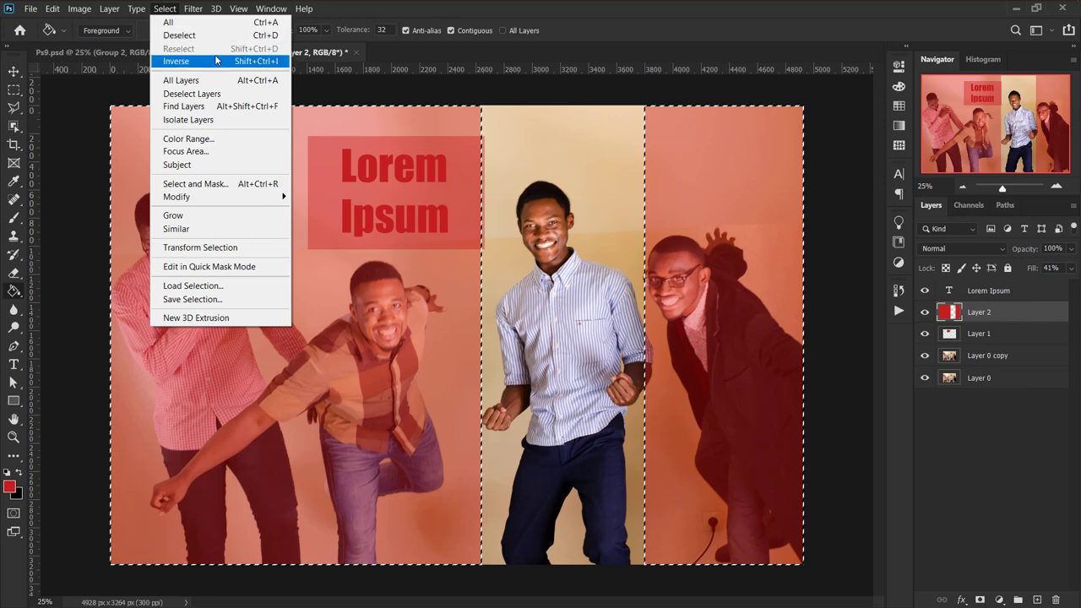
pyautogui.click(216, 61)
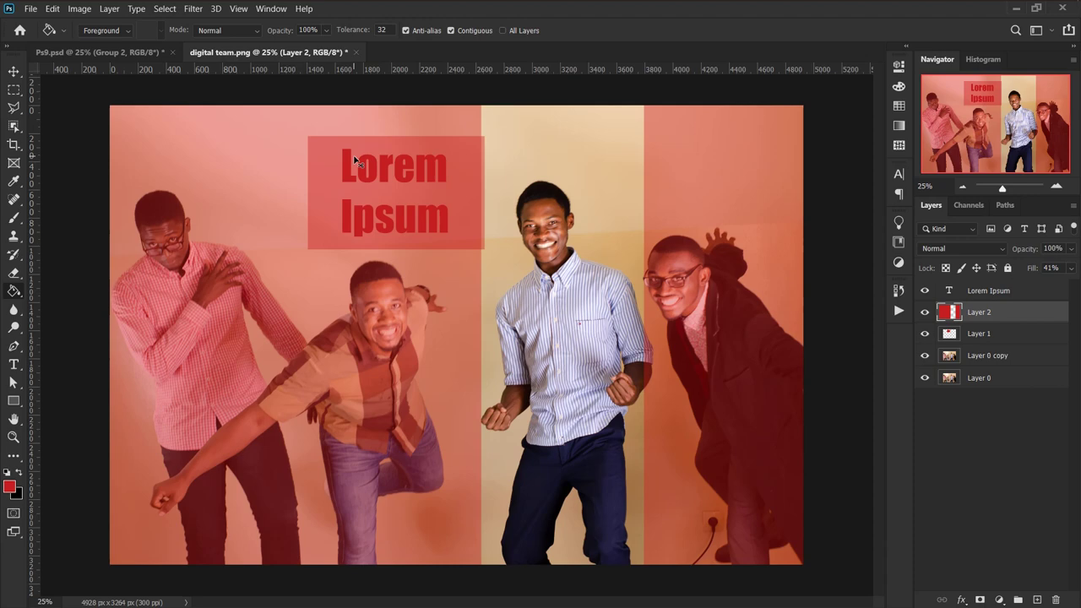
pyautogui.hotkey('ctrl', 'a')
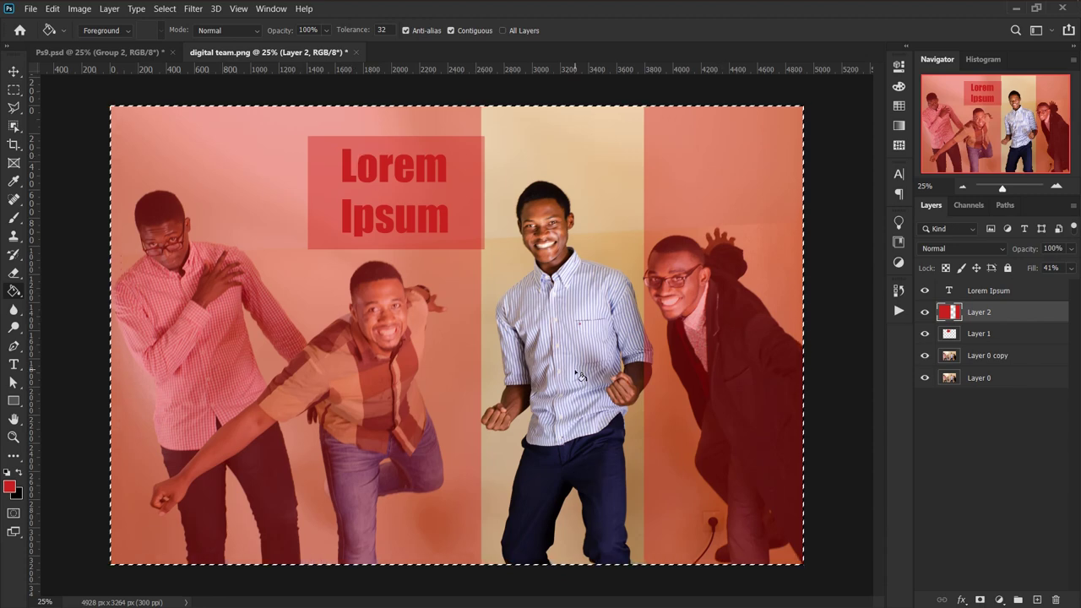
pyautogui.hotkey('ctrl', 'd')
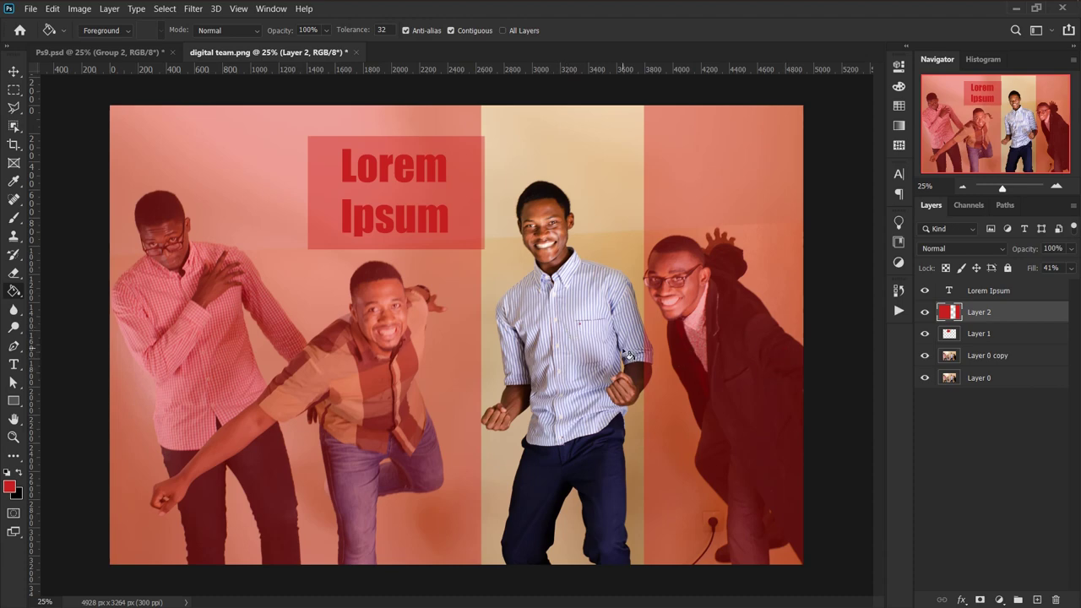
# - Marquee a rectangle around the middle man's head, clear it, and undo the clear
pyautogui.press('m')
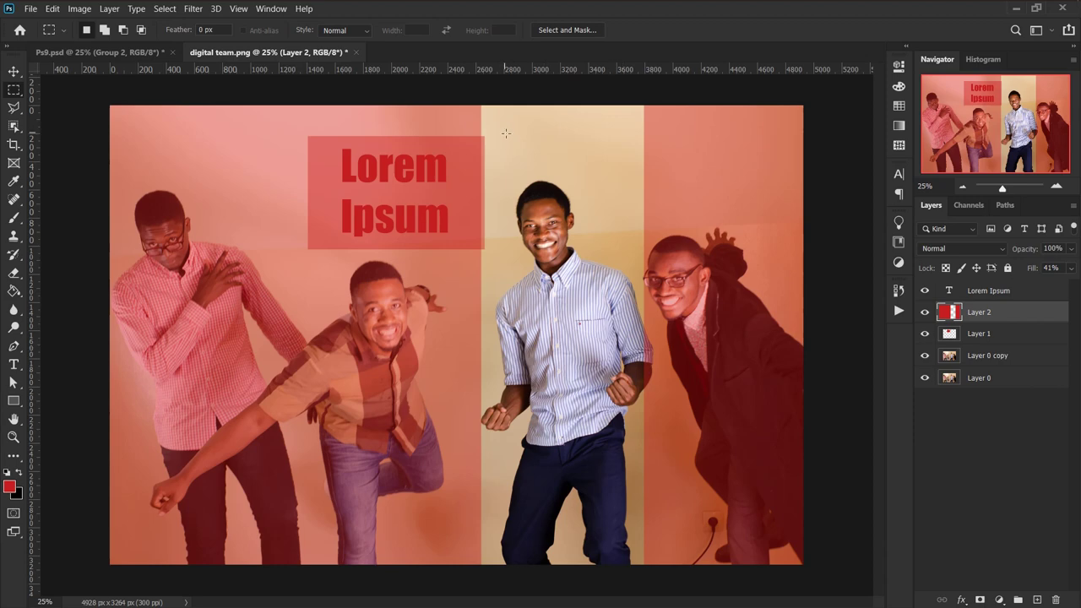
pyautogui.moveTo(501, 133); pyautogui.dragTo(615, 297)
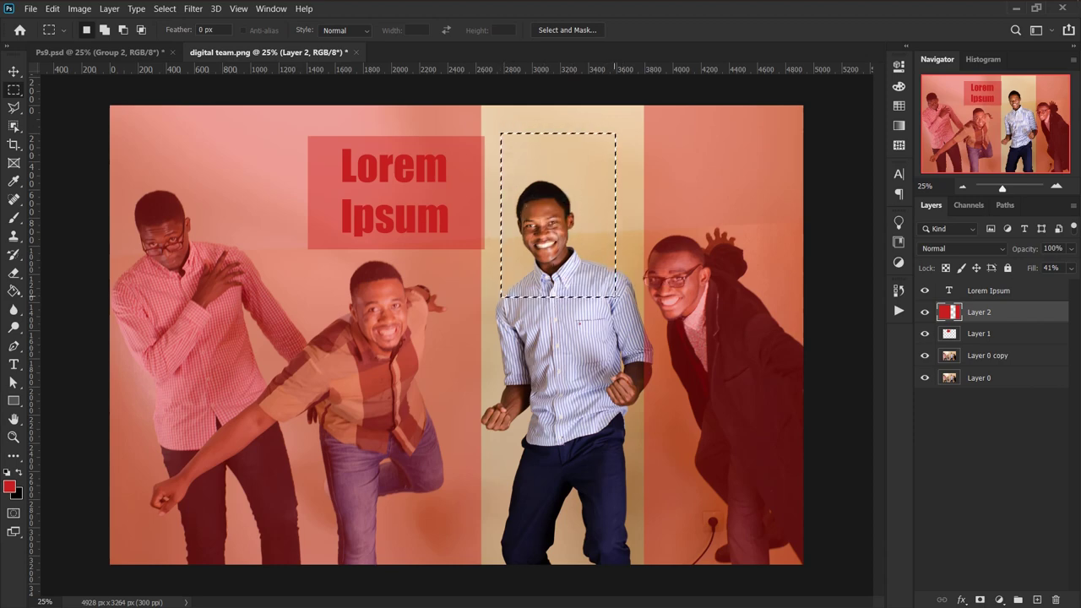
pyautogui.click(615, 301)
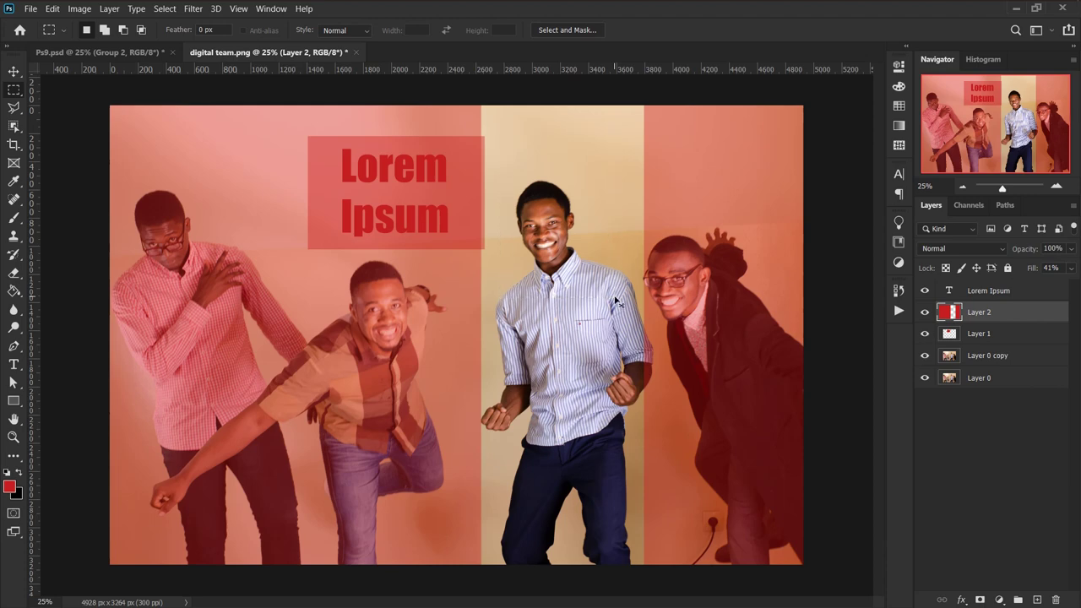
pyautogui.hotkey('ctrl', 'z')
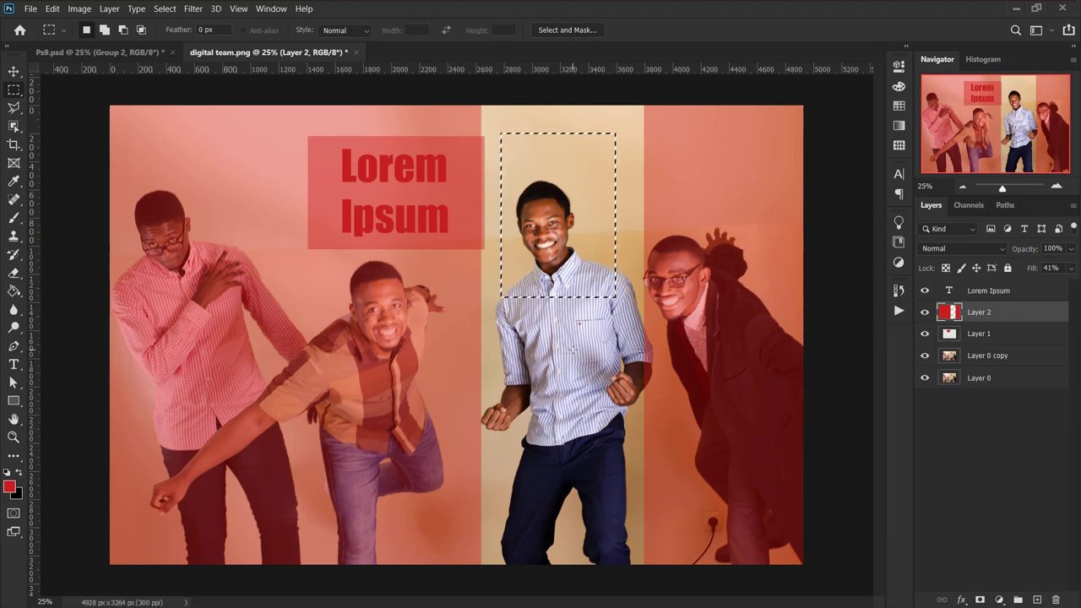
# - Drag a rectangle over the middle and right men's midsections, deselecting and reselecting it
pyautogui.moveTo(524, 353); pyautogui.dragTo(741, 466)
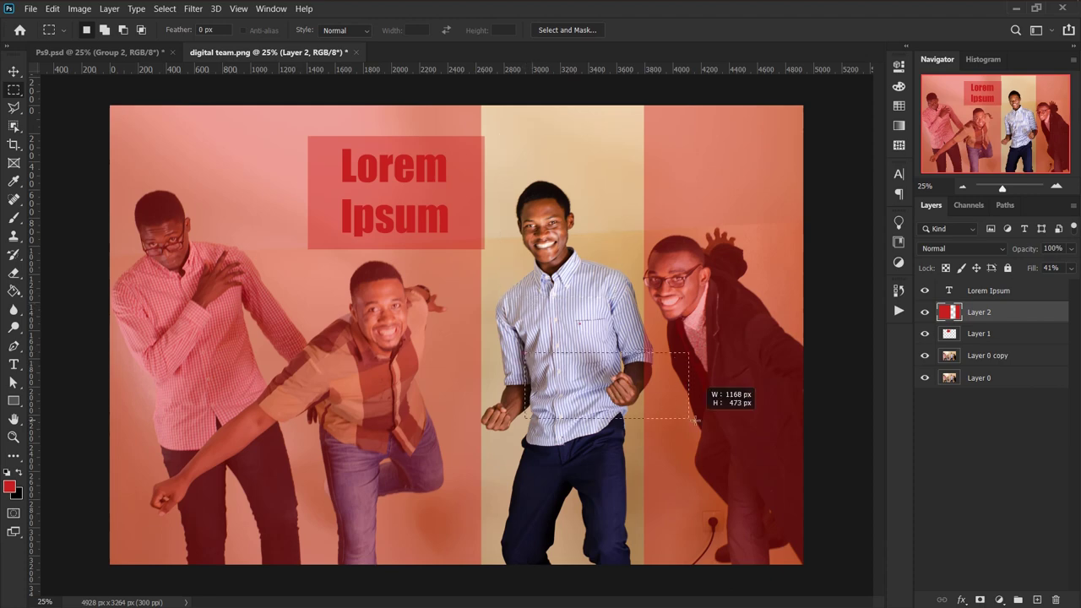
pyautogui.hotkey('ctrl', 'd')
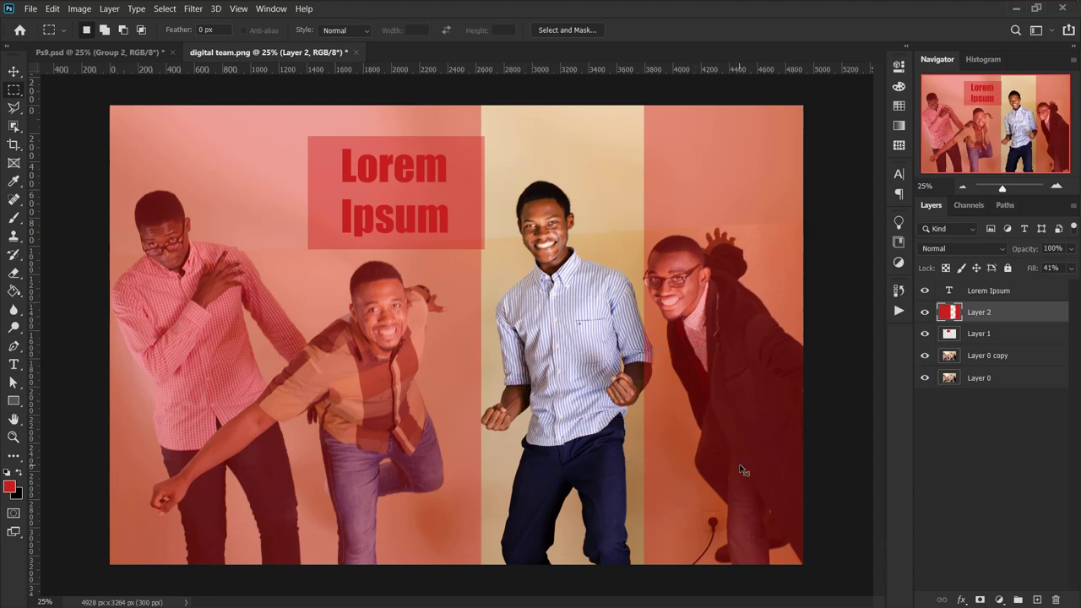
pyautogui.hotkey('ctrl', 'shift', 'd')
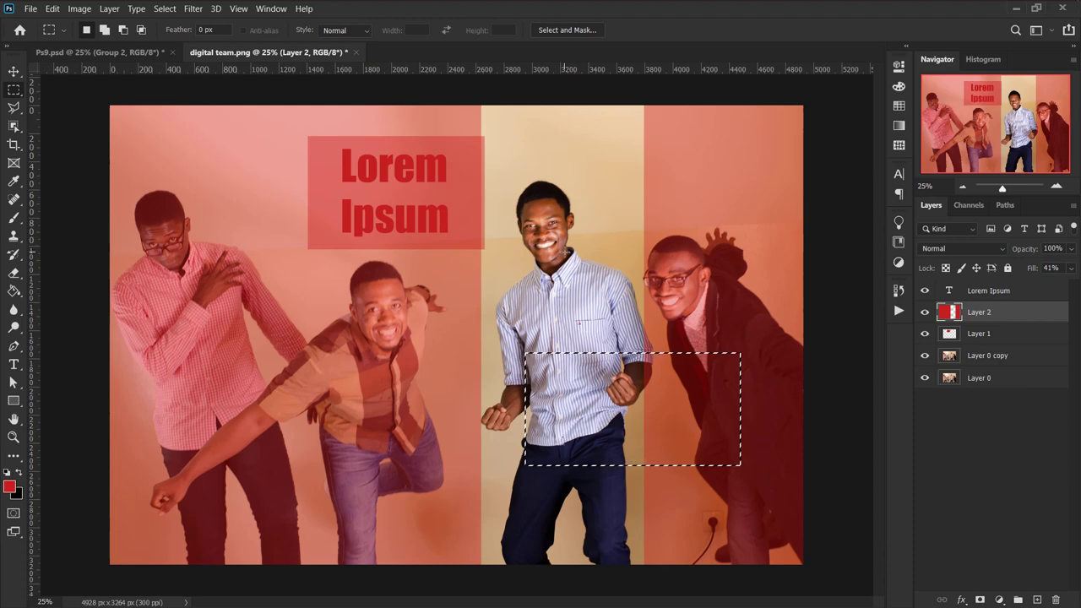
pyautogui.click(166, 9)
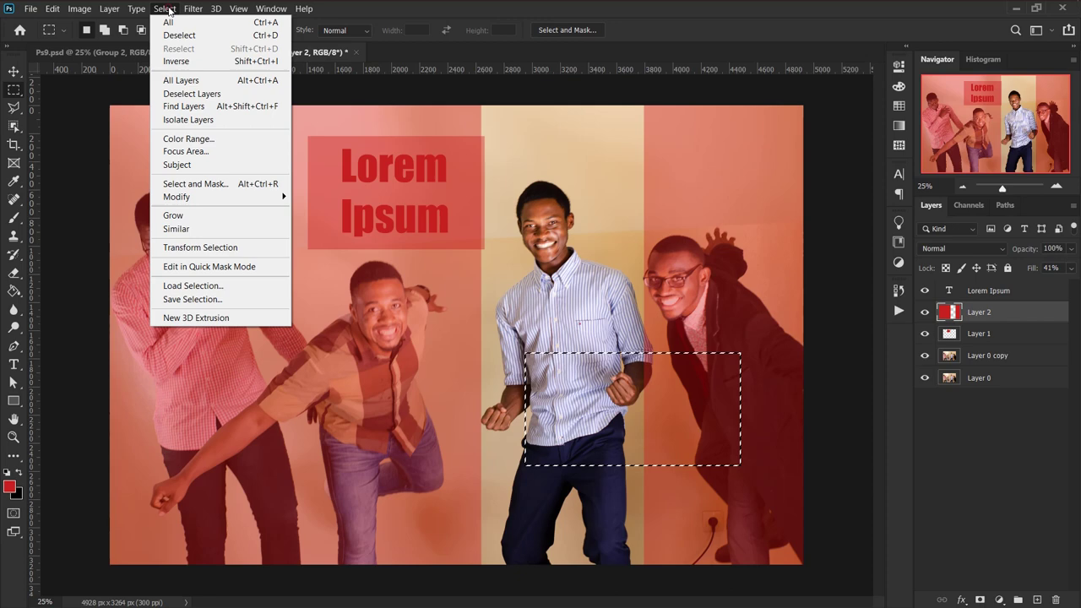
# - Save the midsection rectangle via Save Selection as a channel named 'perso1'
pyautogui.click(189, 301)
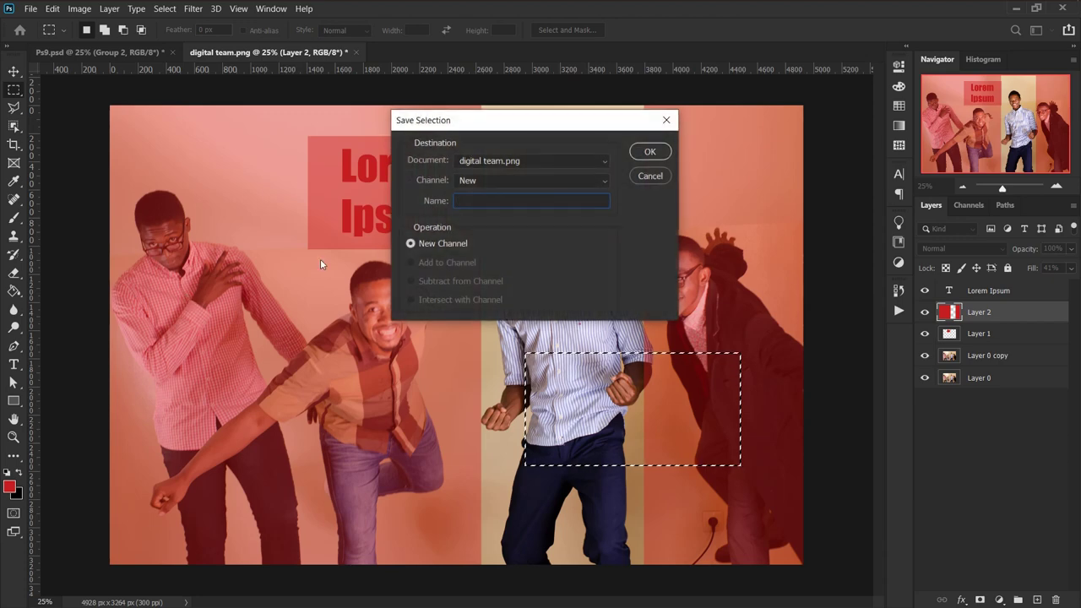
pyautogui.write('per')
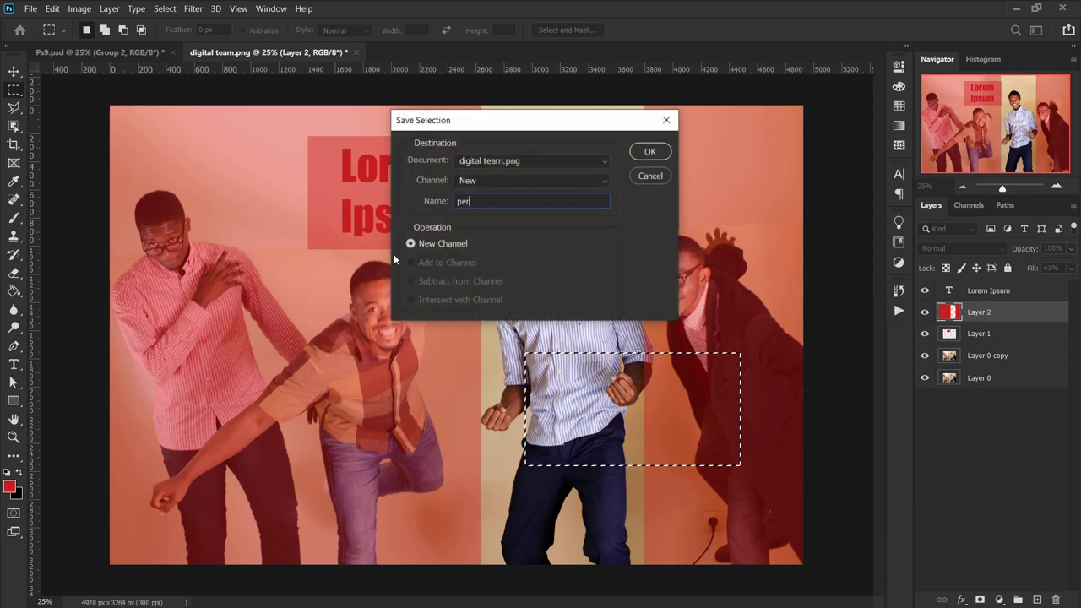
pyautogui.write('son')
pyautogui.press('BackSpace')
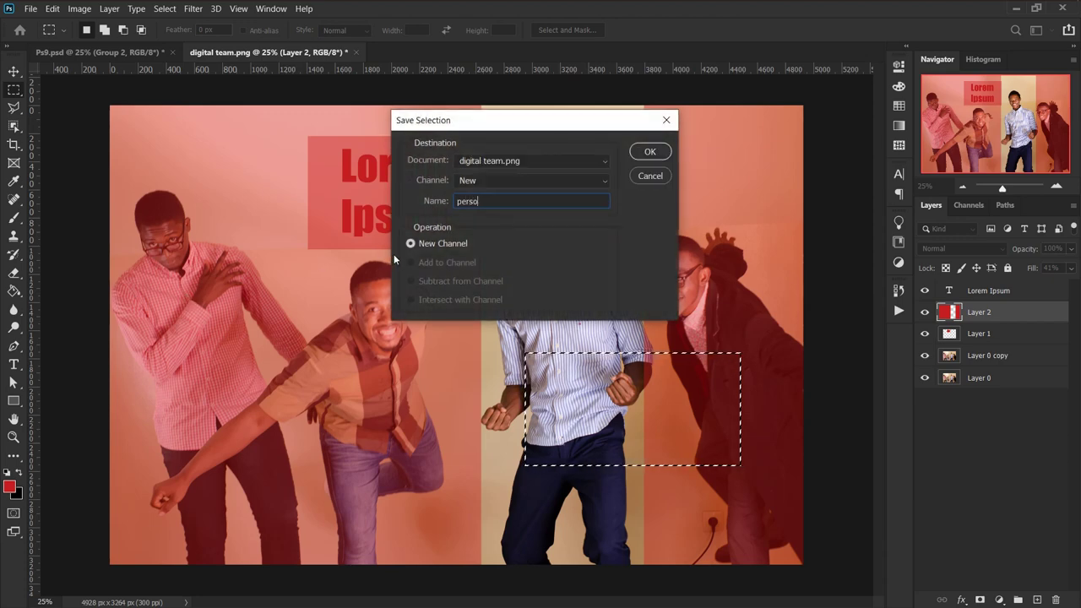
pyautogui.write('1')
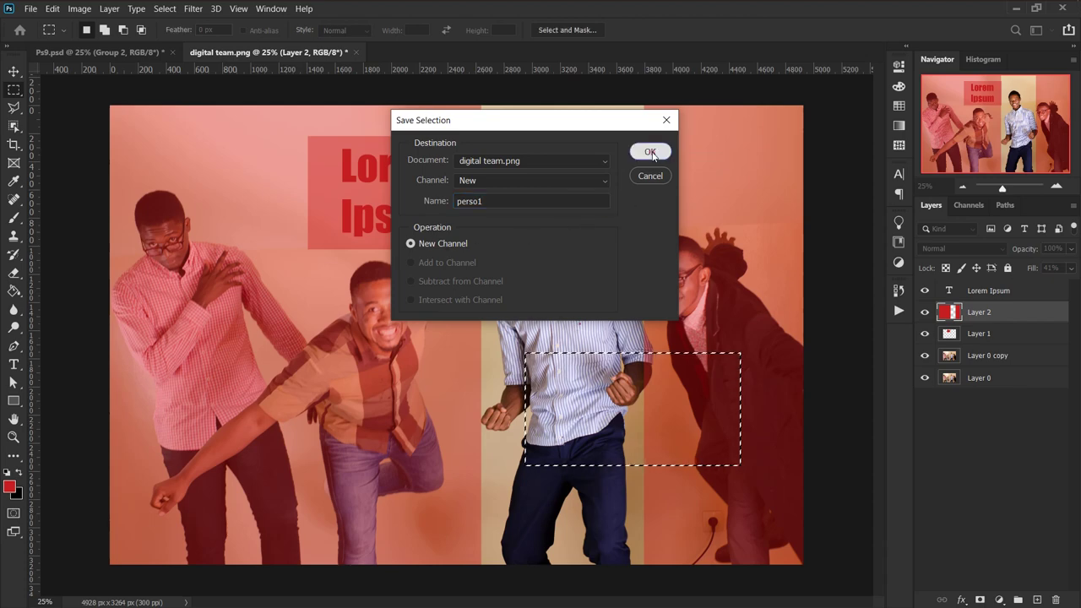
pyautogui.click(651, 151)
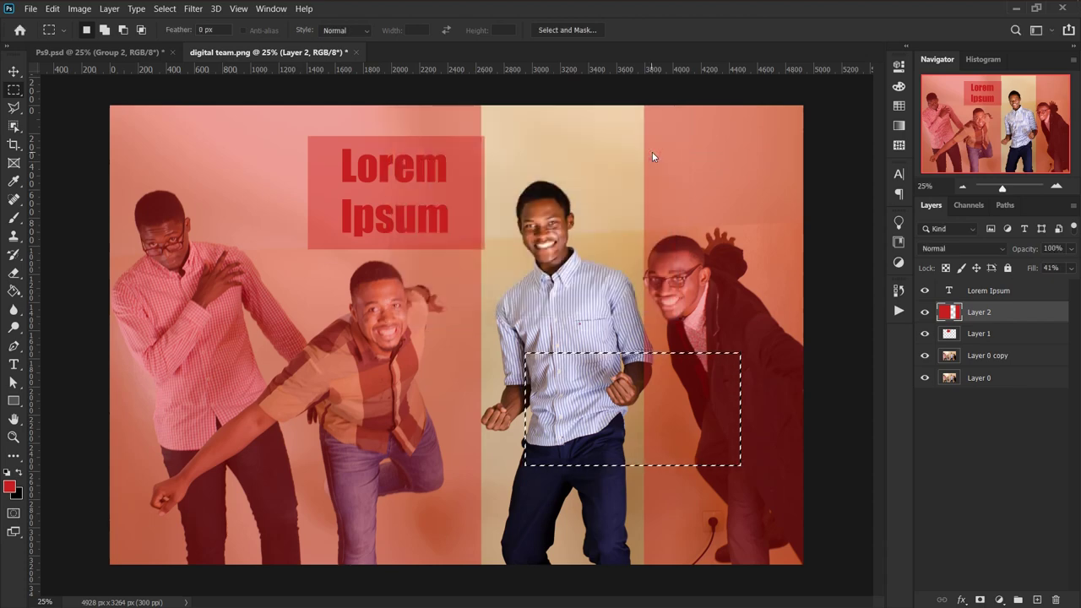
# - Deselect the rectangle, then draw and discard test marquees over the left man and upper right
pyautogui.hotkey('ctrl', 'd')
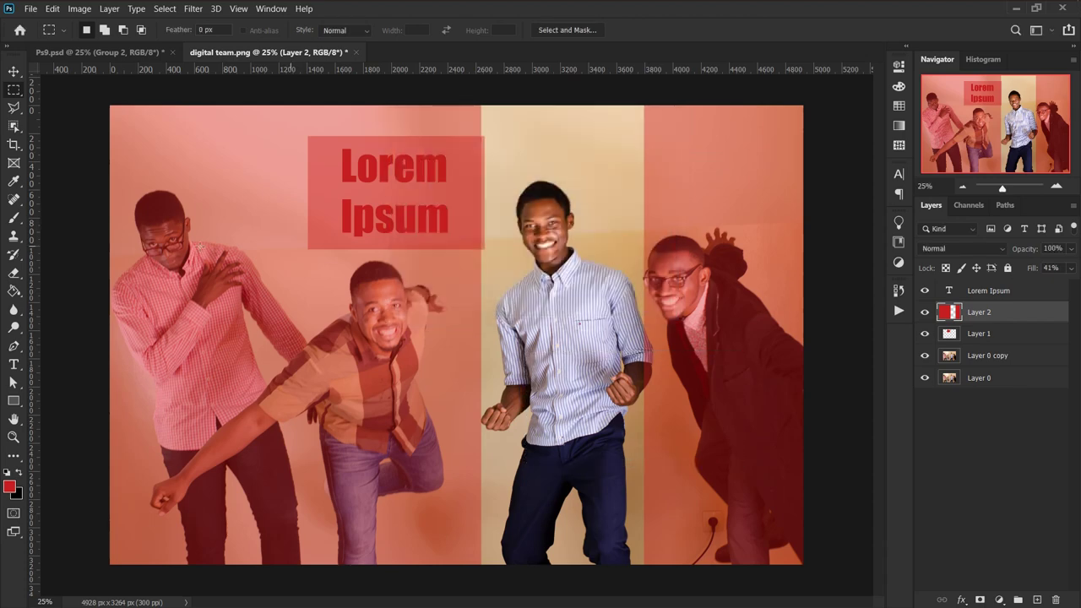
pyautogui.moveTo(125, 244); pyautogui.dragTo(339, 408)
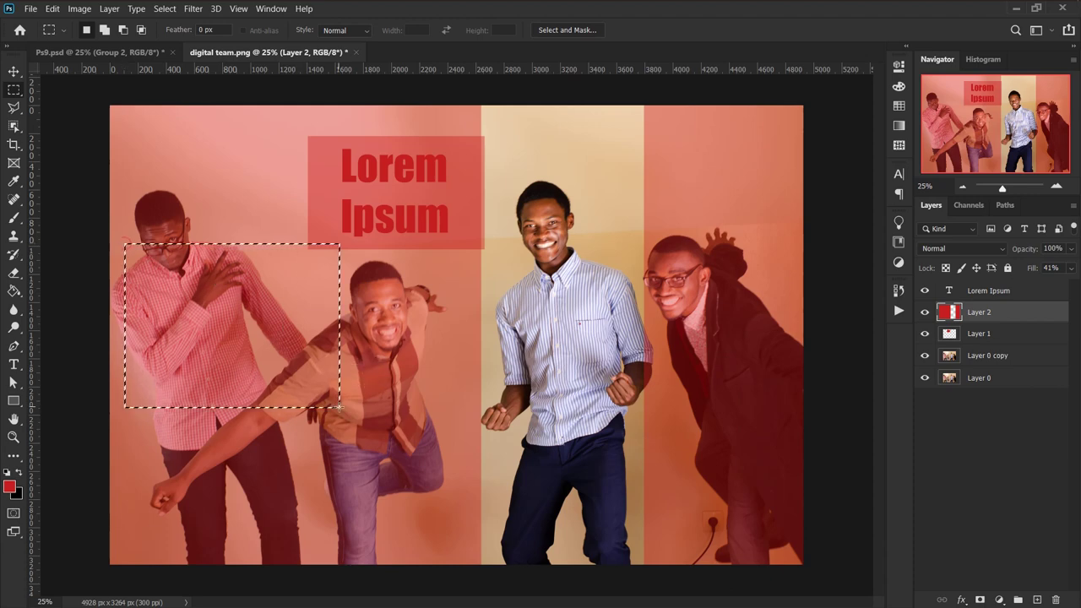
pyautogui.click(418, 159)
pyautogui.moveTo(398, 133); pyautogui.dragTo(520, 205)
pyautogui.moveTo(733, 159); pyautogui.dragTo(790, 252)
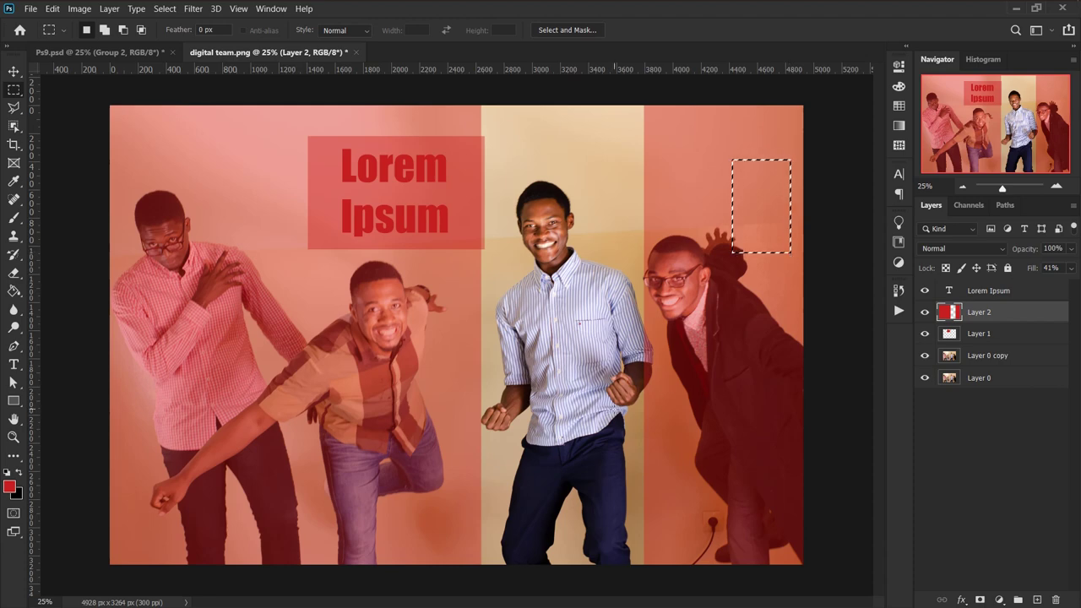
pyautogui.click(620, 415)
pyautogui.click(164, 12)
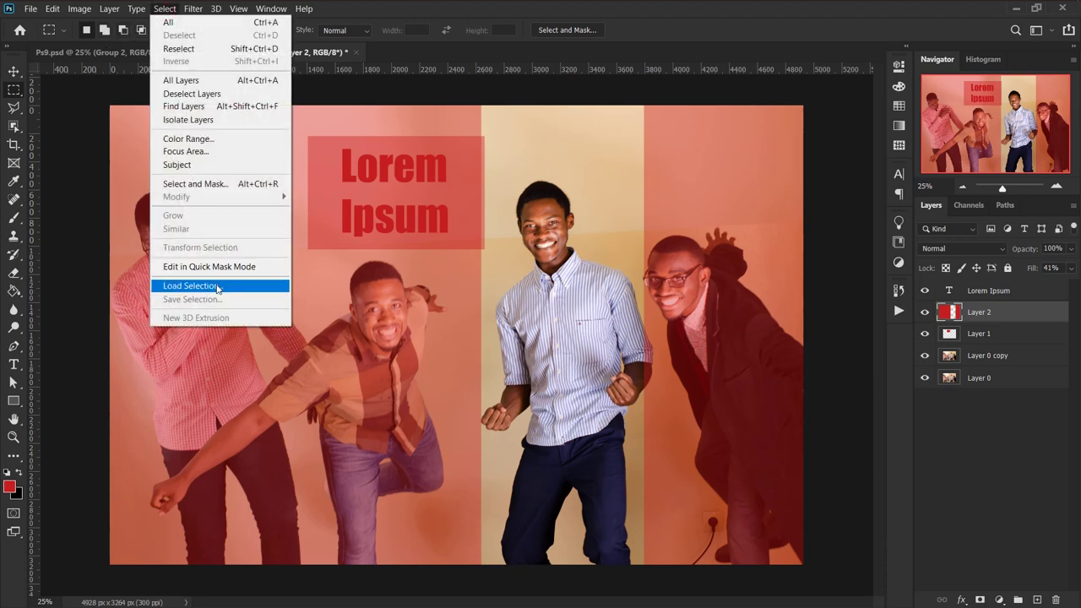
# - Load the perso1 channel back as the selection with Load Selection
pyautogui.click(215, 286)
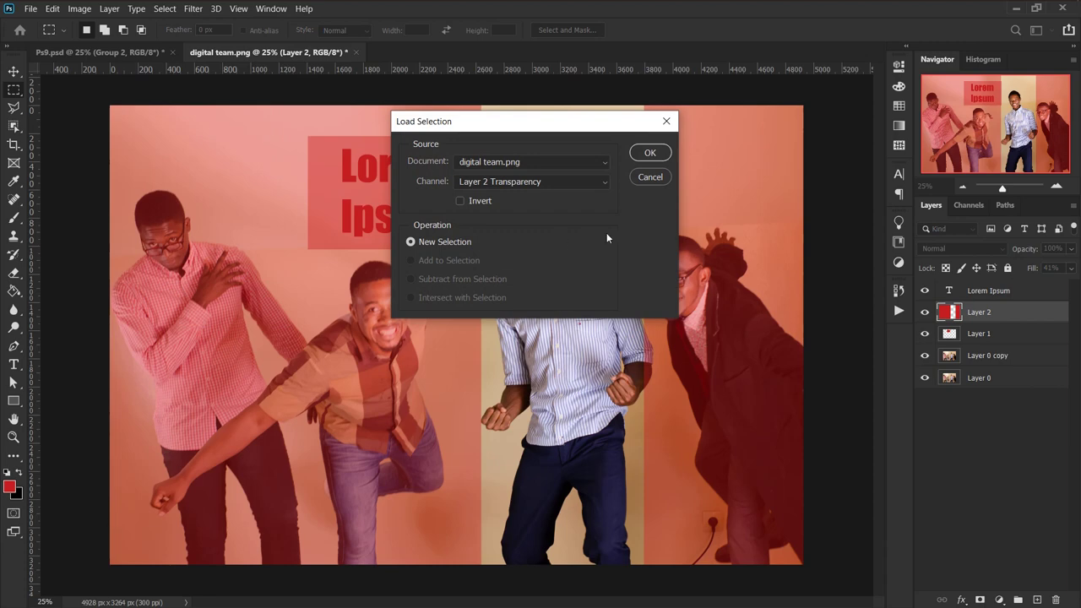
pyautogui.click(583, 183)
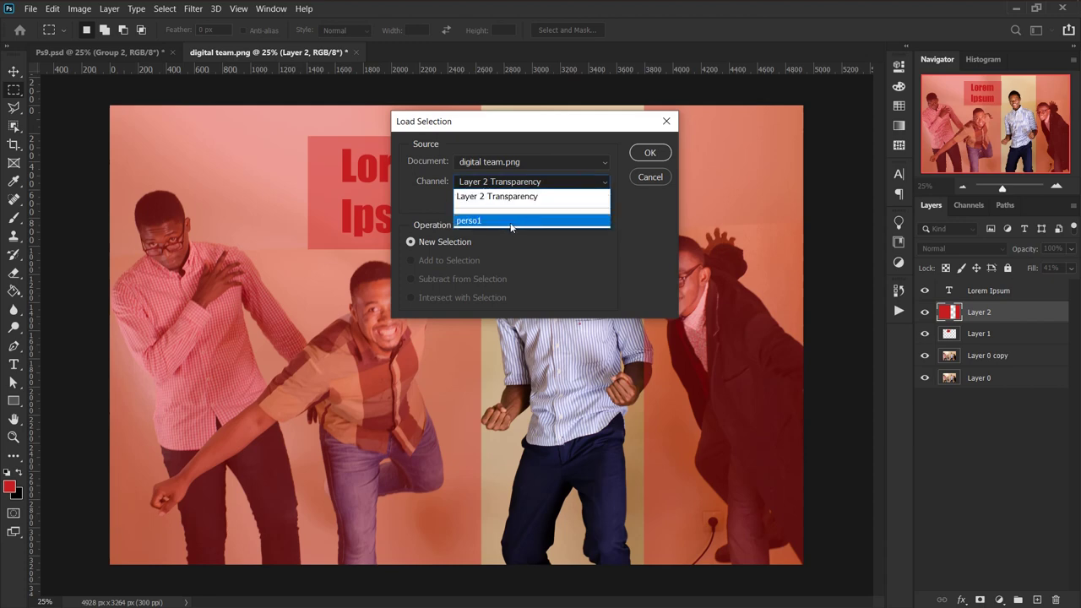
pyautogui.click(512, 221)
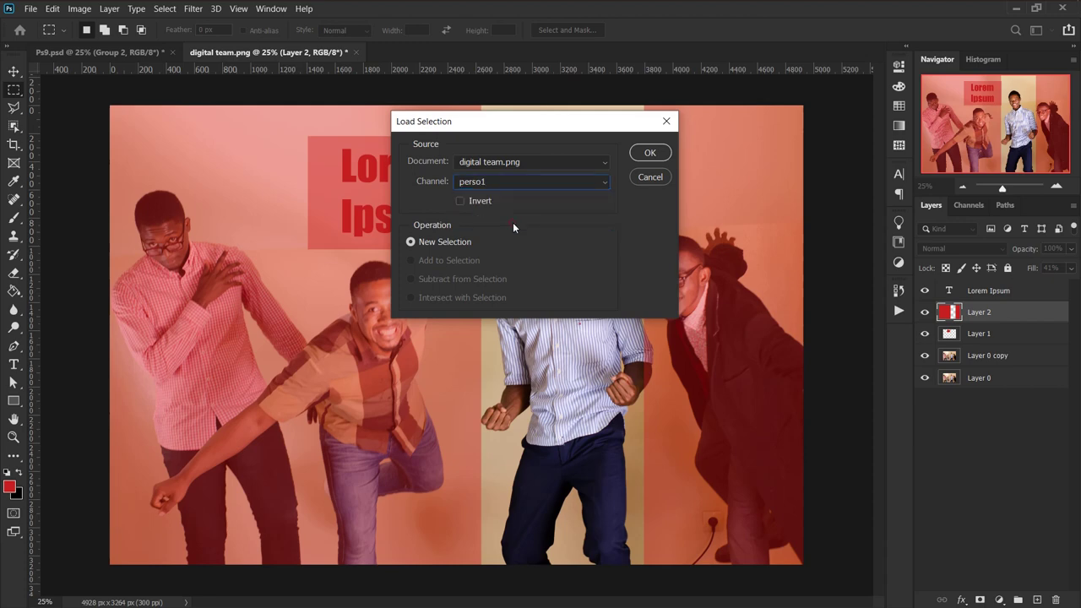
pyautogui.click(650, 153)
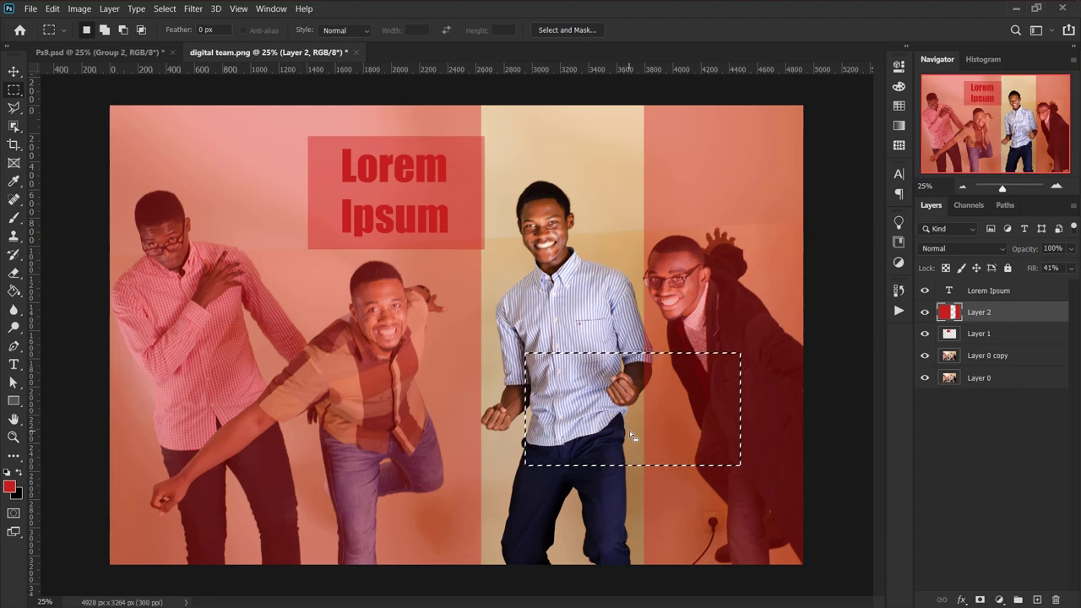
# - Deselect, then hide the red overlay, Lorem Ipsum and pink rectangle layers
pyautogui.hotkey('ctrl', 'd')
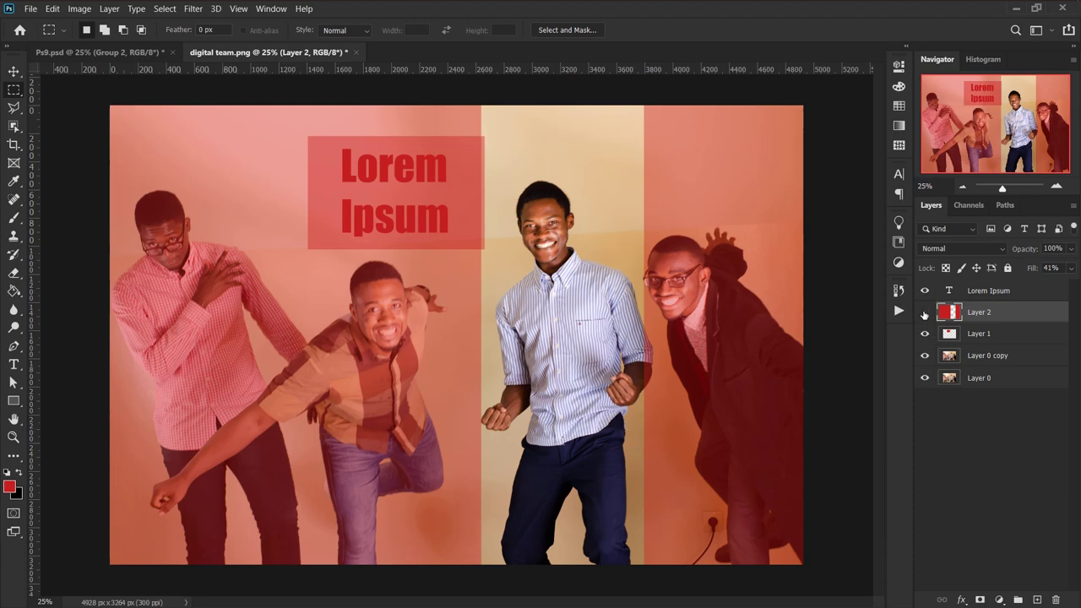
pyautogui.click(925, 312)
pyautogui.click(926, 291)
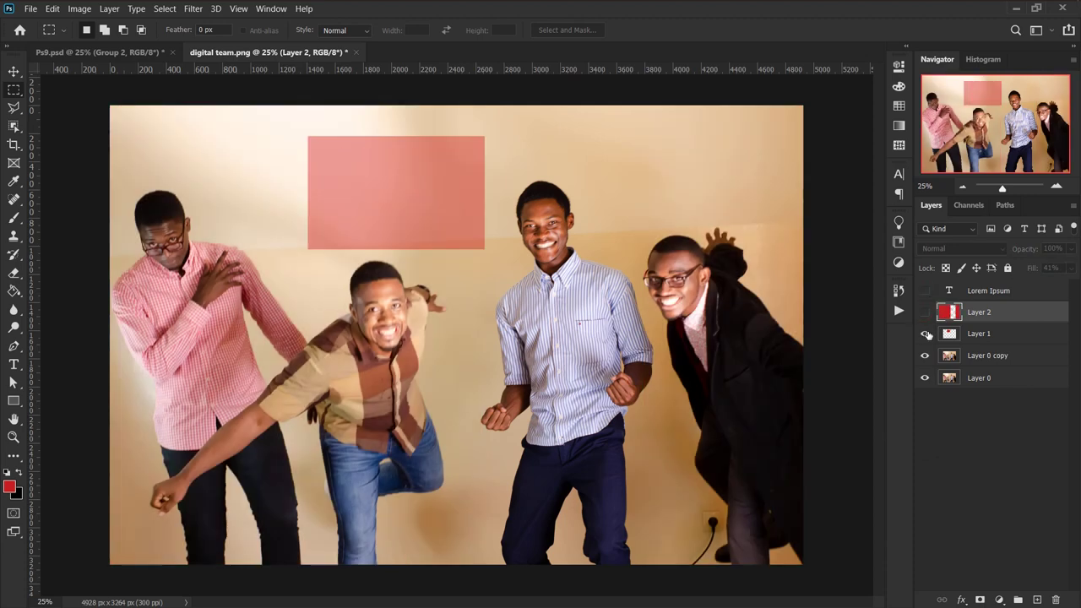
pyautogui.click(925, 333)
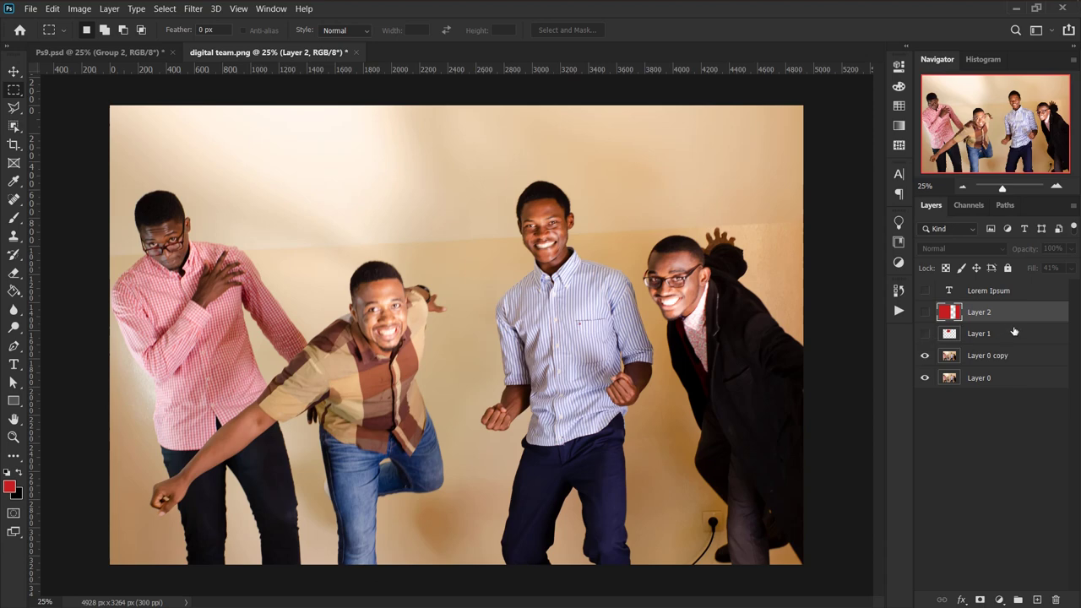
# - Delete the Lorem Ipsum, Layer 2 and Layer 1 layers, then marquee a small wall rectangle
pyautogui.click(1021, 295)
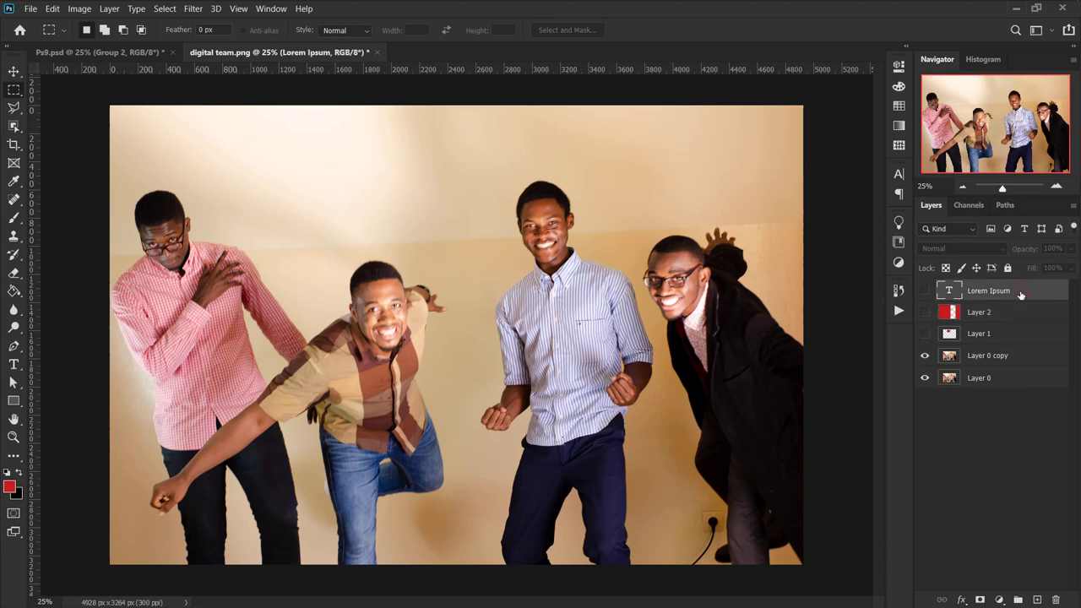
pyautogui.keyDown('shift'); pyautogui.click(1016, 336); pyautogui.keyUp('shift')
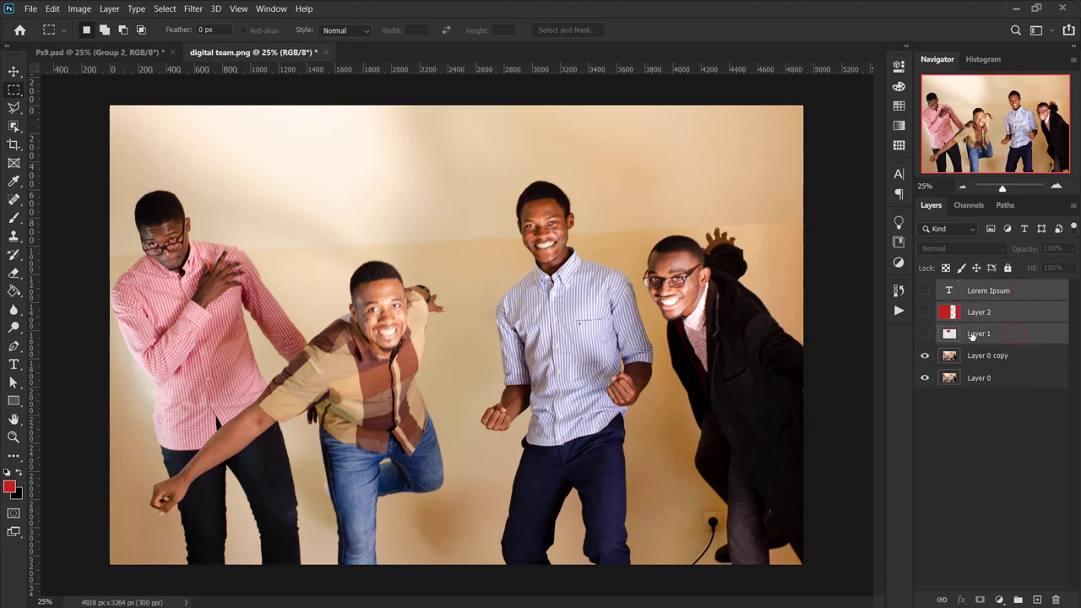
pyautogui.moveTo(1015, 337); pyautogui.dragTo(1056, 600)
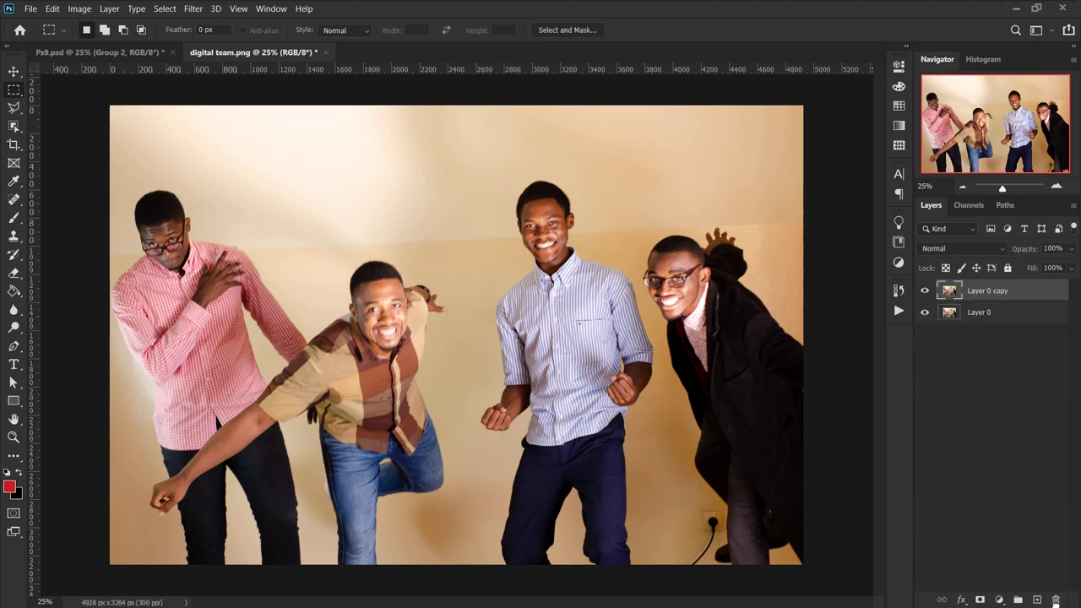
pyautogui.moveTo(341, 151); pyautogui.dragTo(446, 223)
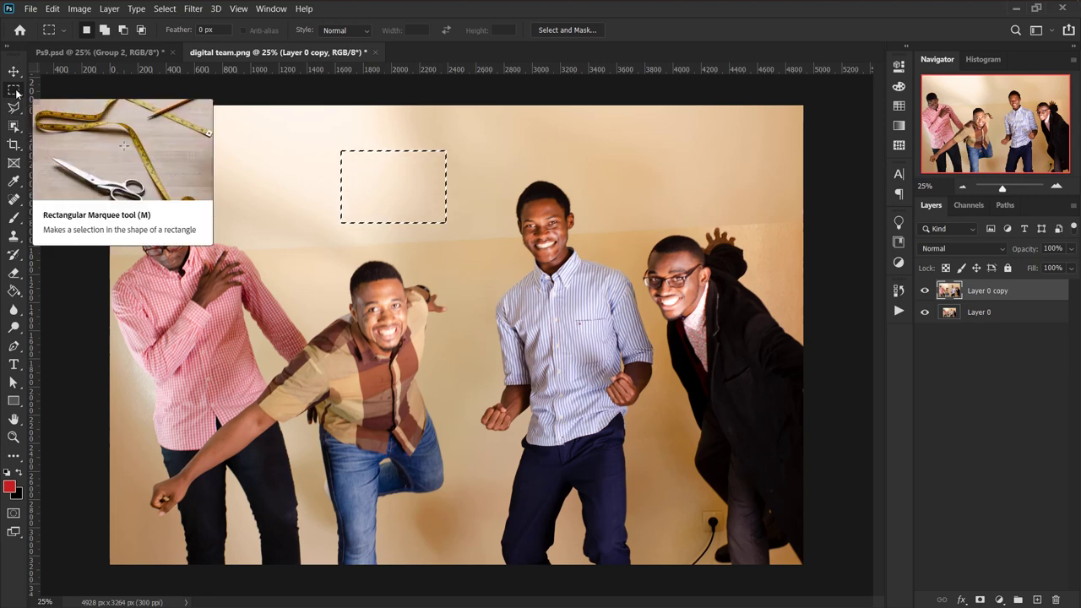
# - Switch to Elliptical Marquee and drag a circle around the striped-shirt man's upper body
pyautogui.rightClick(16, 93)
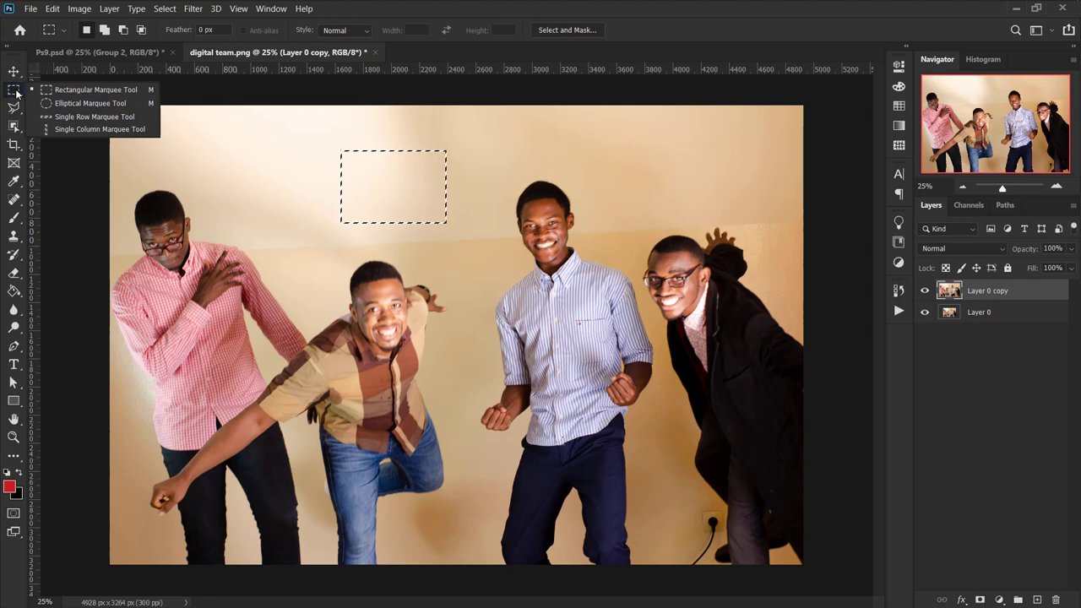
pyautogui.click(66, 103)
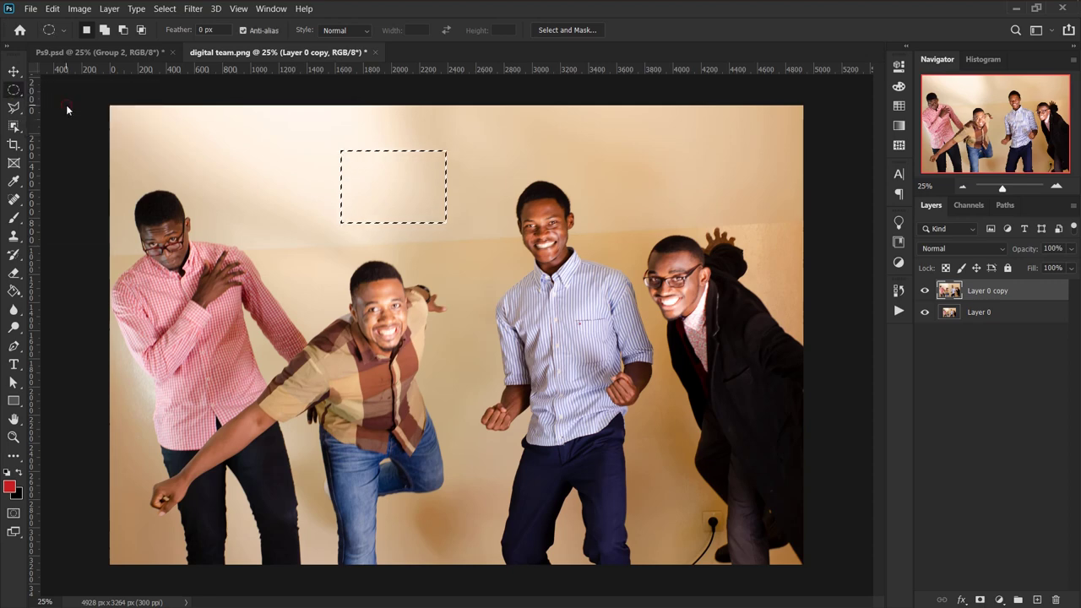
pyautogui.click(67, 107)
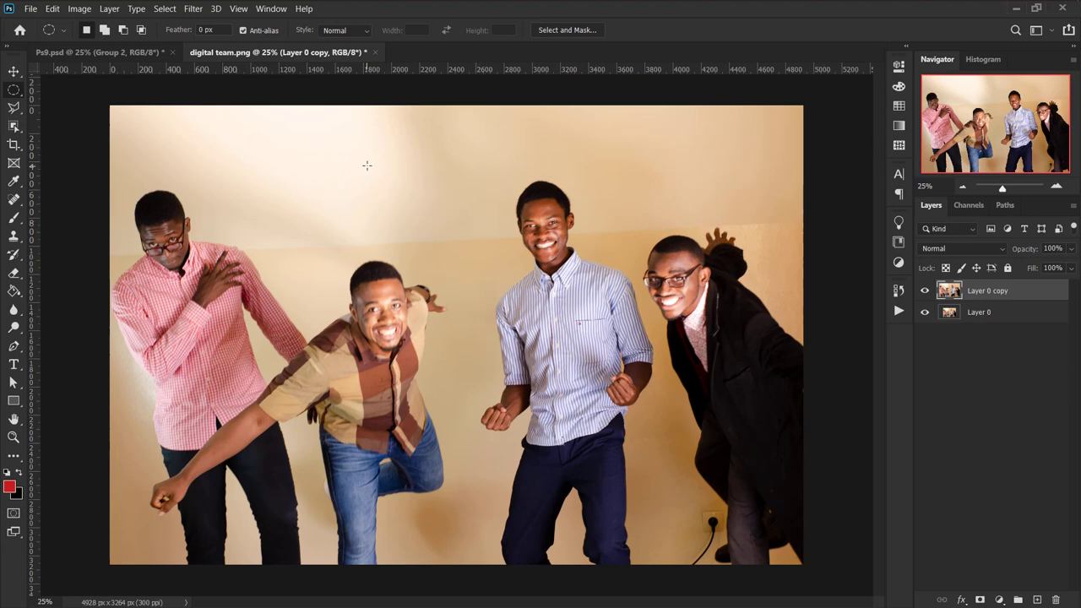
pyautogui.moveTo(366, 166)
pyautogui.mouseDown()
pyautogui.moveTo(521, 300)
pyautogui.moveTo(622, 435)
pyautogui.moveTo(642, 432)
pyautogui.moveTo(699, 376)
pyautogui.moveTo(703, 341)
pyautogui.mouseUp()
pyautogui.moveTo(175, 145)
pyautogui.mouseDown()
pyautogui.moveTo(189, 149)
pyautogui.moveTo(277, 297)
pyautogui.moveTo(276, 342)
pyautogui.mouseUp()
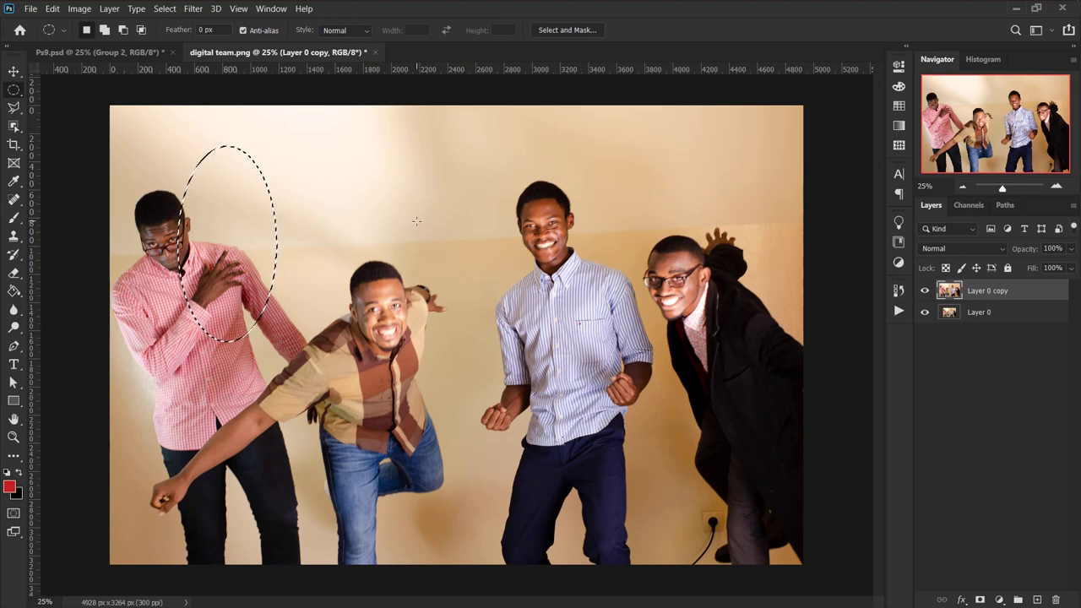
pyautogui.moveTo(417, 222)
pyautogui.mouseDown()
pyautogui.moveTo(639, 346)
pyautogui.moveTo(796, 456)
pyautogui.mouseUp()
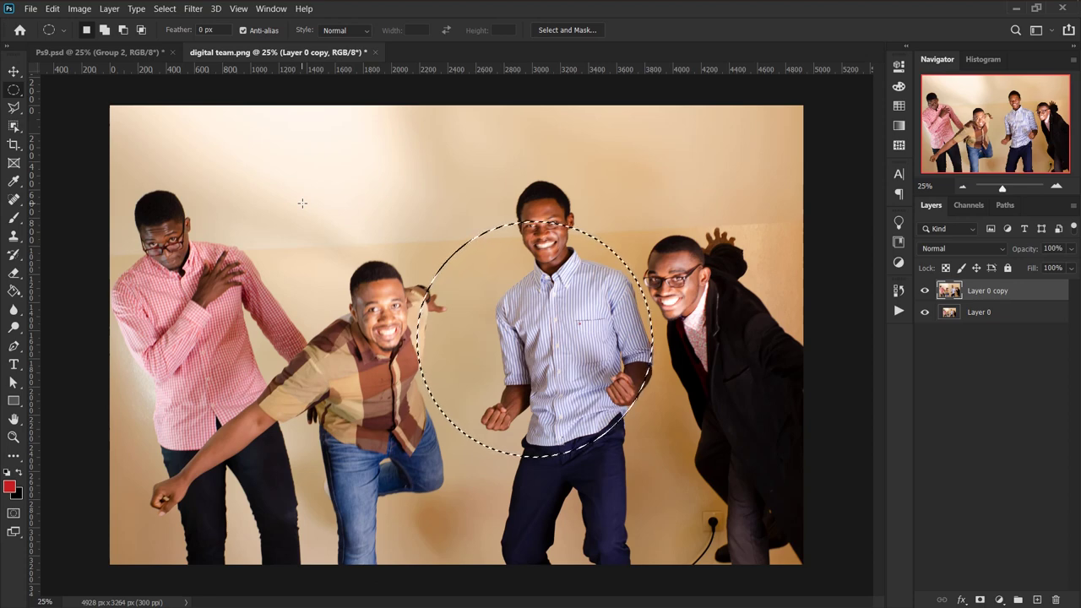
# - Switch back to Rectangular Marquee, drag a square selection, then click outside to deselect
pyautogui.rightClick(23, 93)
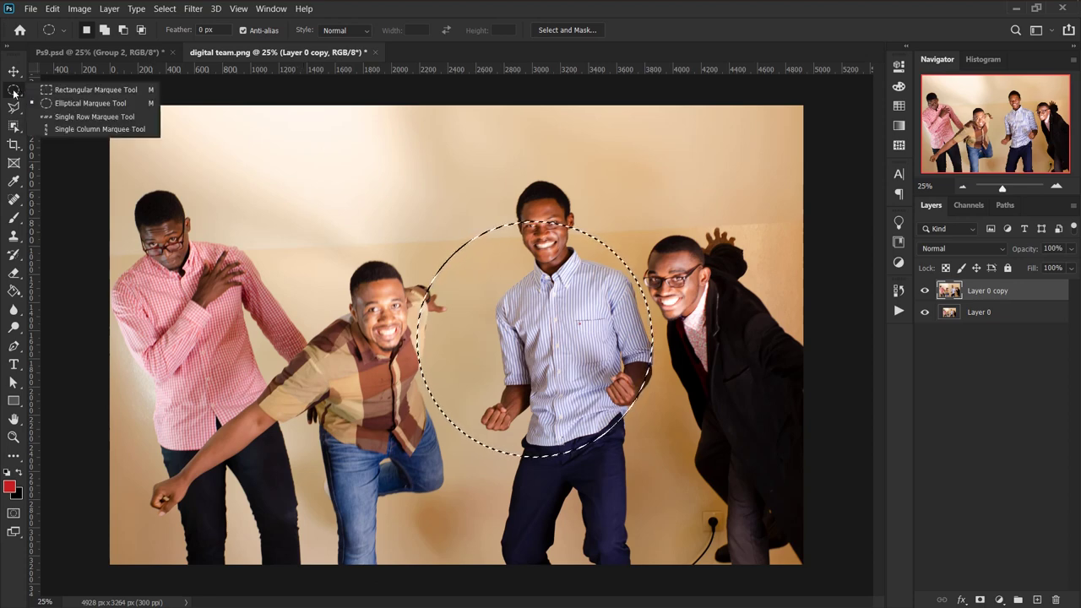
pyautogui.click(57, 93)
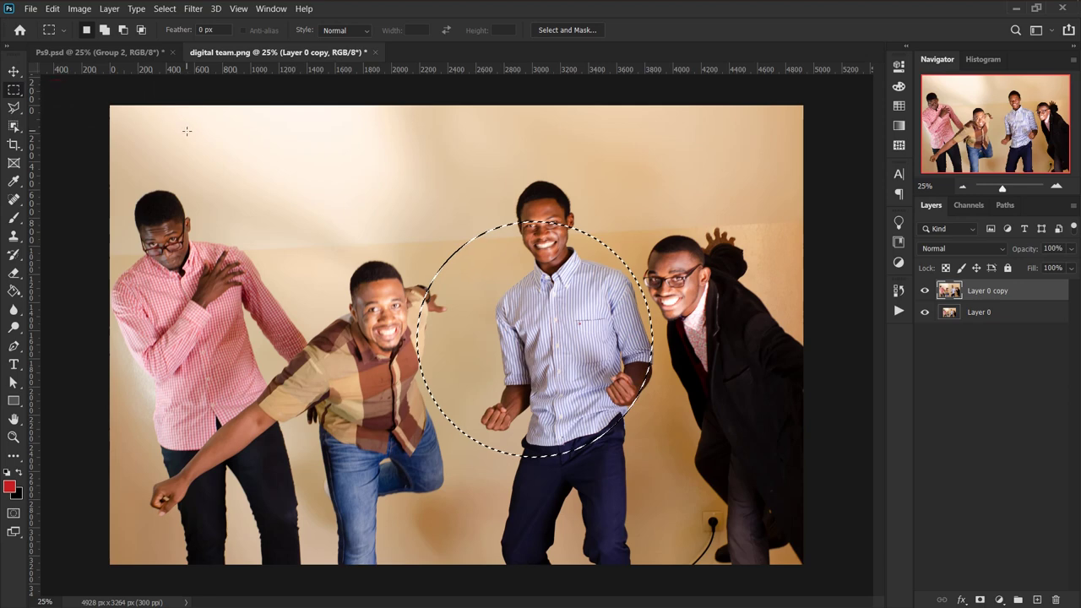
pyautogui.moveTo(187, 131)
pyautogui.mouseDown()
pyautogui.moveTo(561, 328)
pyautogui.moveTo(416, 321)
pyautogui.moveTo(630, 238)
pyautogui.moveTo(591, 241)
pyautogui.moveTo(600, 344)
pyautogui.mouseUp()
pyautogui.moveTo(599, 344)
pyautogui.mouseDown()
pyautogui.moveTo(729, 394)
pyautogui.moveTo(727, 290)
pyautogui.mouseUp()
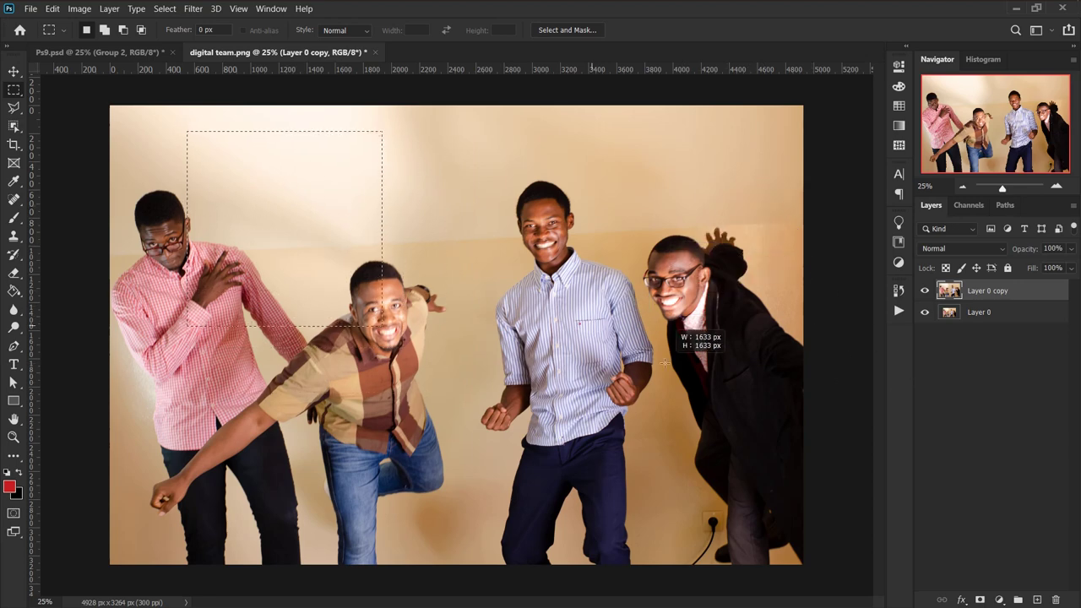
pyautogui.moveTo(727, 290)
pyautogui.mouseDown()
pyautogui.moveTo(662, 285)
pyautogui.moveTo(725, 391)
pyautogui.mouseUp()
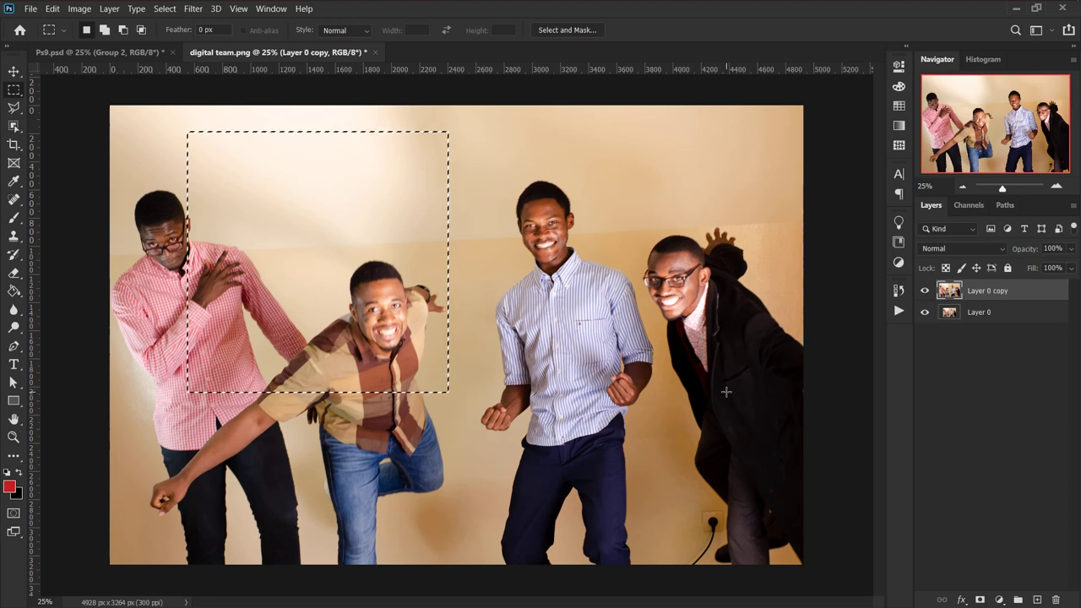
pyautogui.click(150, 173)
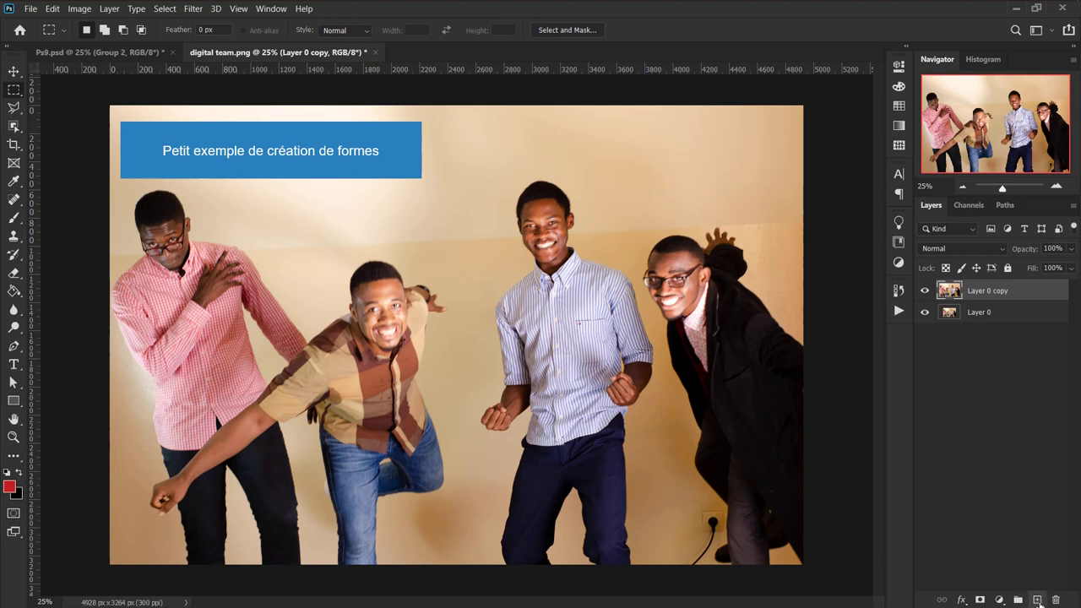
# - Add a new Layer 1 and fill it entirely with white using the Paint Bucket
pyautogui.click(1038, 599)
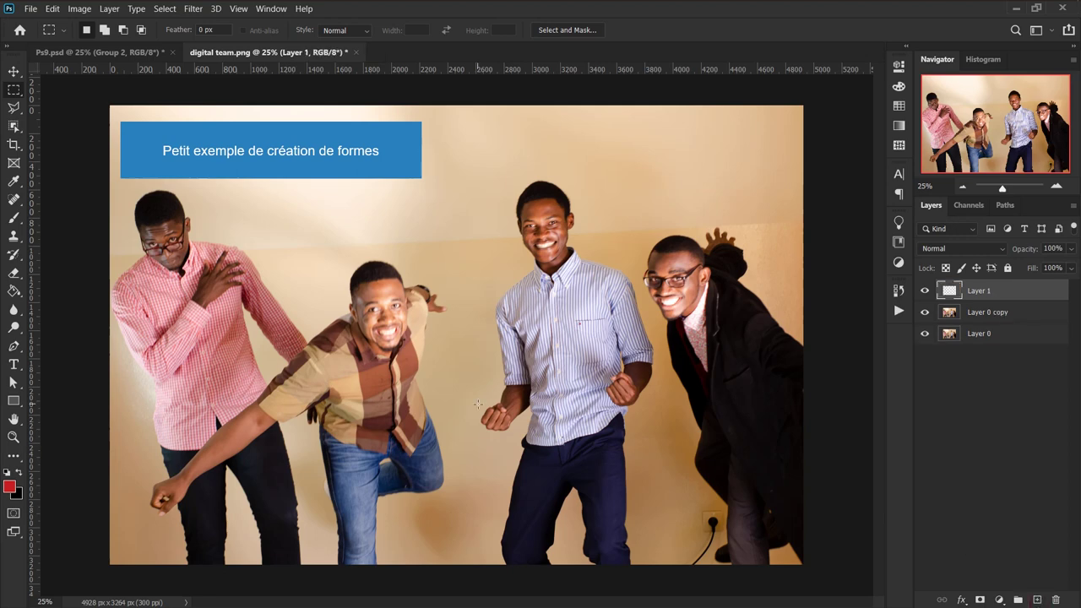
pyautogui.press('g')
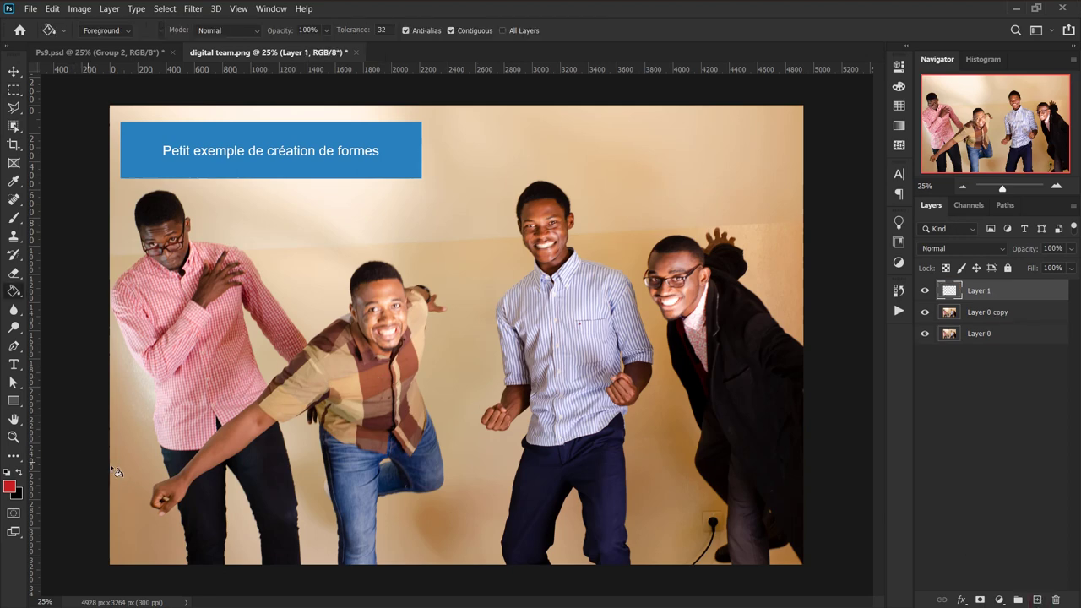
pyautogui.press('d')
pyautogui.click(17, 474)
pyautogui.click(477, 342)
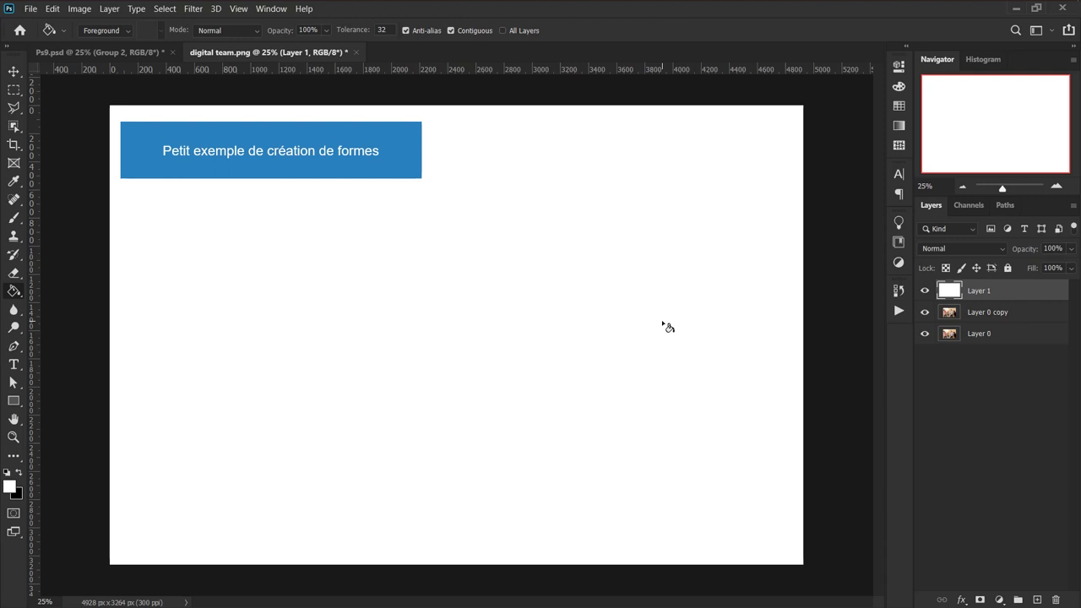
pyautogui.press('m')
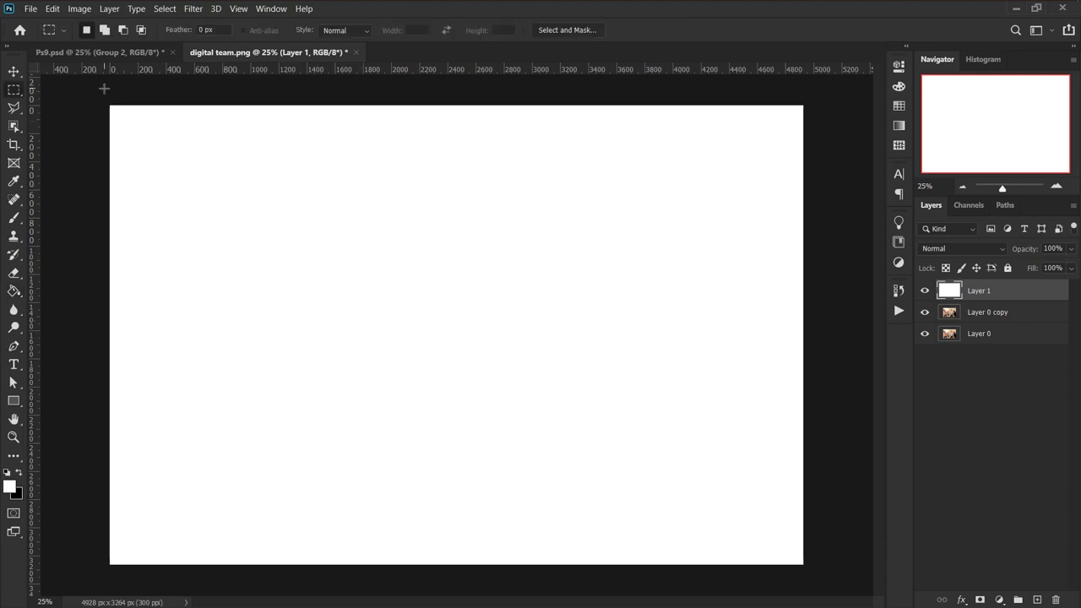
# - Draw a circular elliptical selection in the middle of the canvas
pyautogui.rightClick(15, 90)
pyautogui.press('Escape')
pyautogui.hotkey('shift', 'm')
pyautogui.moveTo(340, 213); pyautogui.dragTo(757, 518)
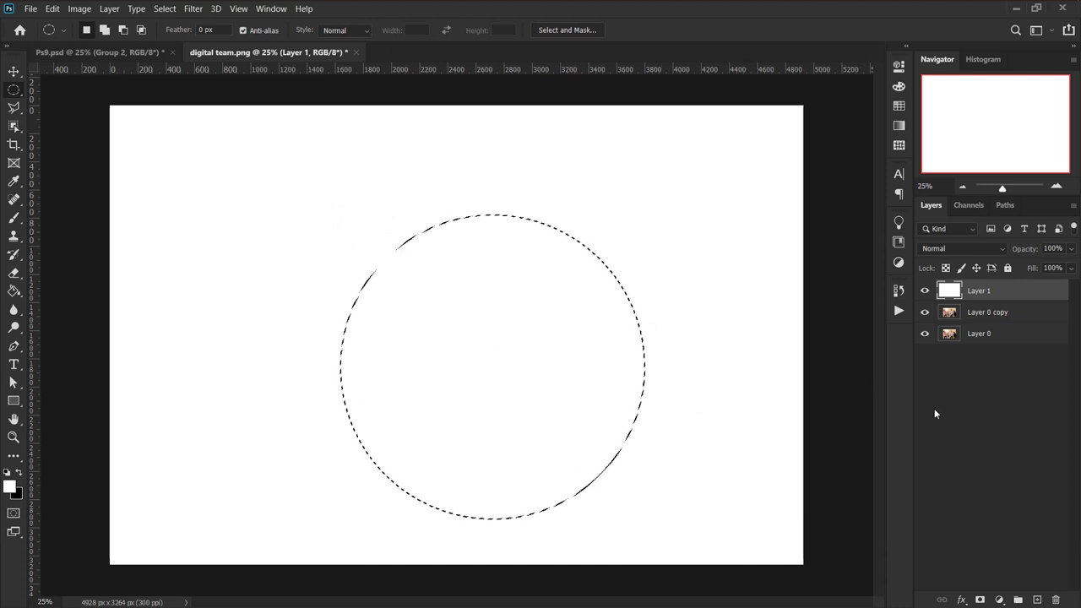
# - Fill the circle with red on a new Layer 2, deselect, and duplicate it as Layer 2 copy
pyautogui.click(1038, 600)
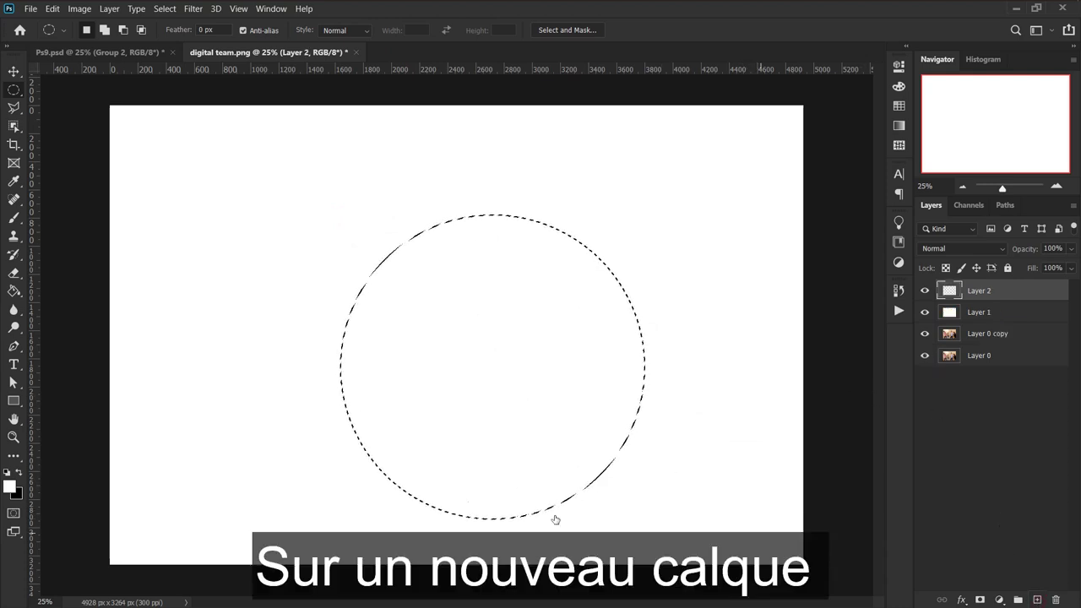
pyautogui.press('g')
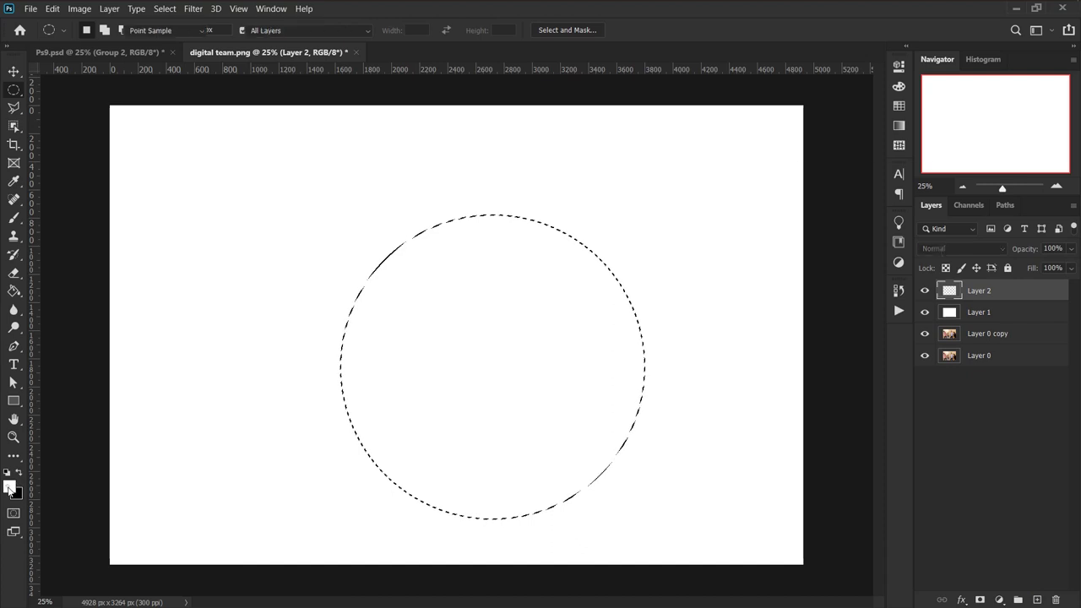
pyautogui.click(9, 487)
pyautogui.click(837, 207)
pyautogui.click(983, 197)
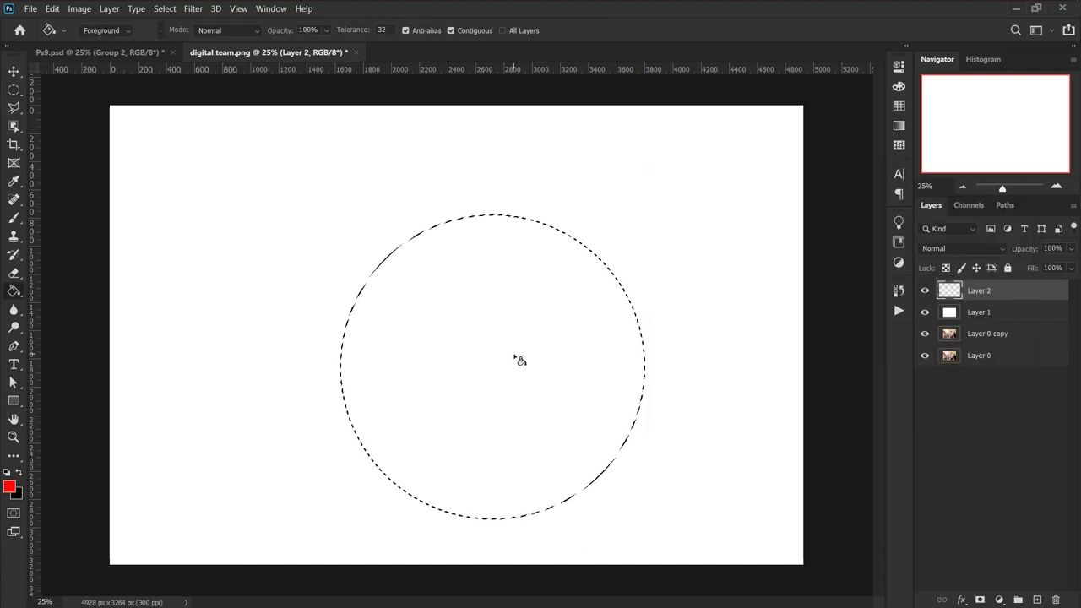
pyautogui.click(515, 359)
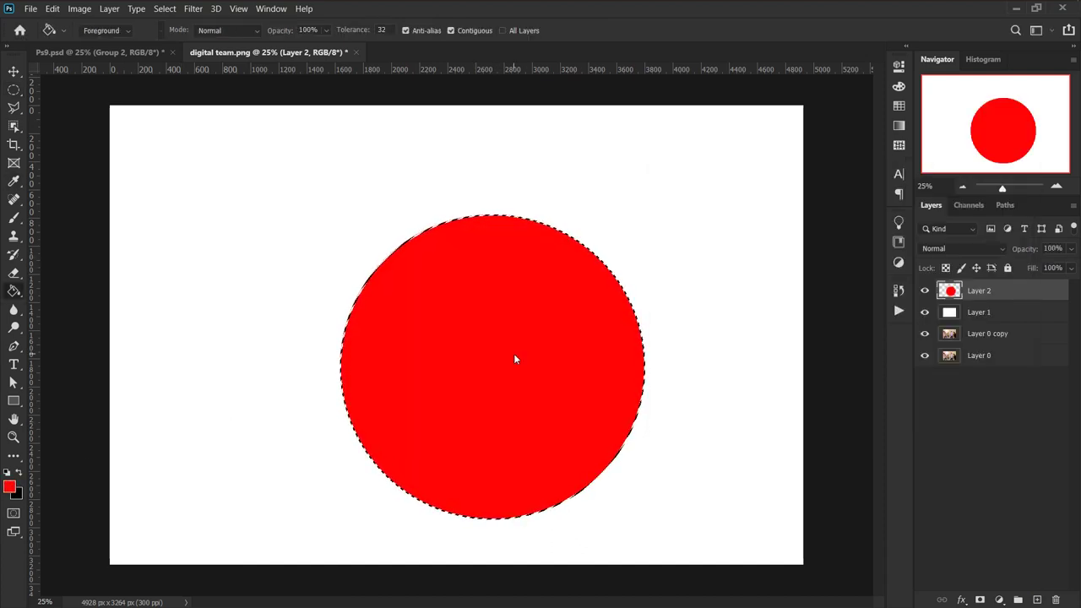
pyautogui.hotkey('ctrl', 'd')
pyautogui.hotkey('ctrl', 'j')
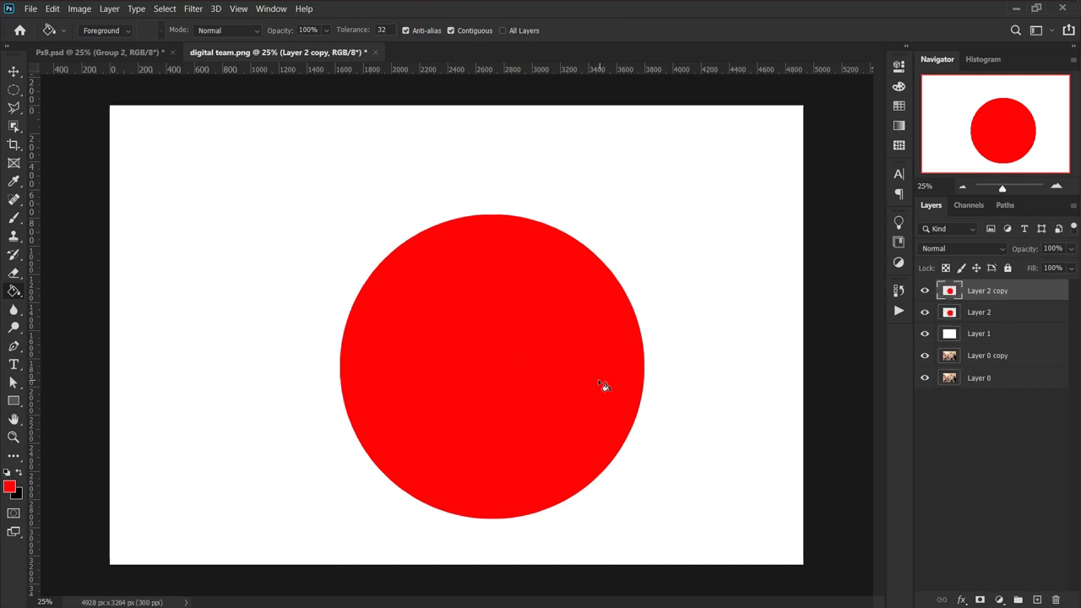
# - Enlarge the copied red circle around the original and commit the new size
pyautogui.press('v')
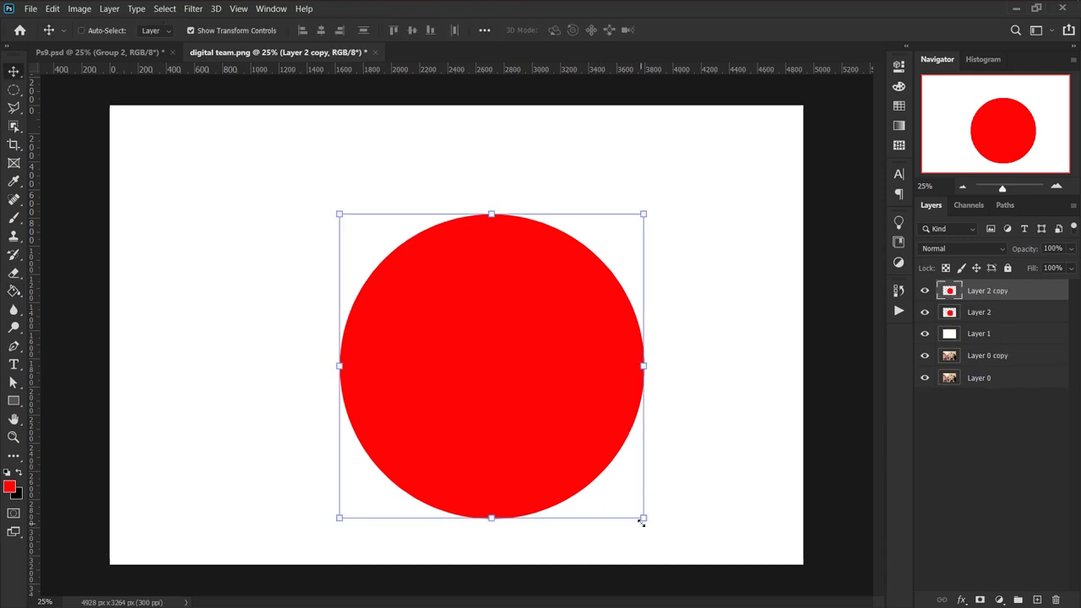
pyautogui.moveTo(644, 518); pyautogui.dragTo(663, 533)
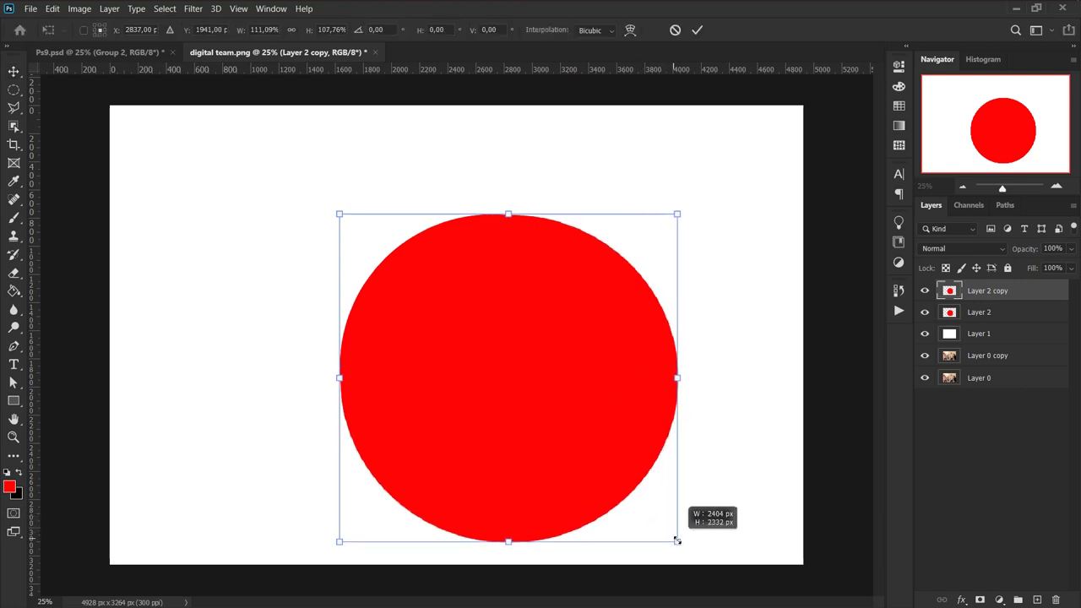
pyautogui.moveTo(662, 534); pyautogui.dragTo(684, 559)
pyautogui.press('Return')
# - Move Layer 2 copy below Layer 2 and set its opacity to 48%
pyautogui.moveTo(949, 290); pyautogui.dragTo(959, 319)
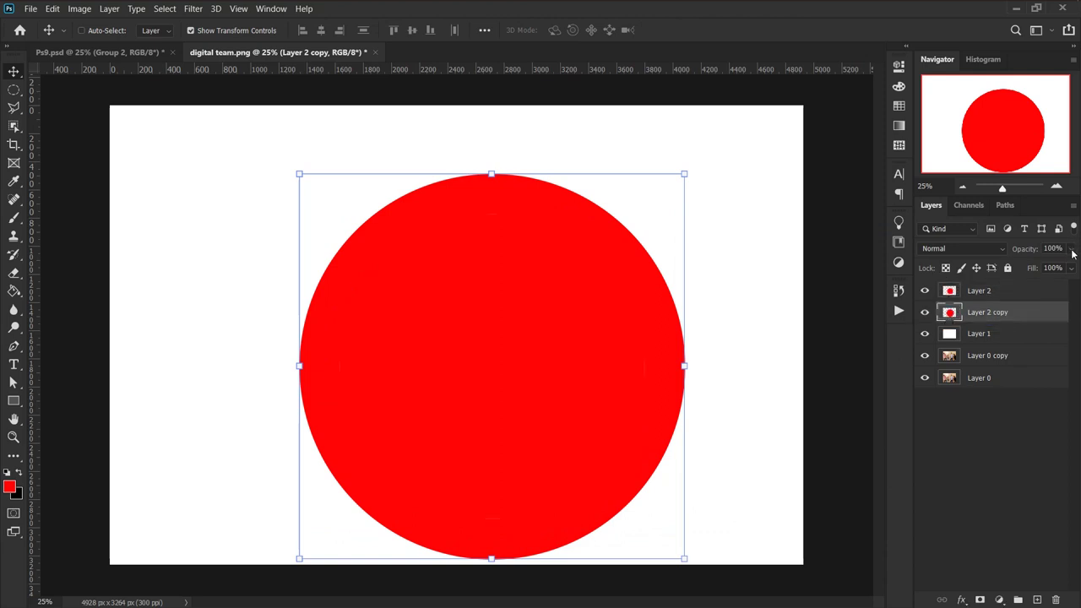
pyautogui.click(1071, 248)
pyautogui.moveTo(1074, 267); pyautogui.dragTo(1037, 269)
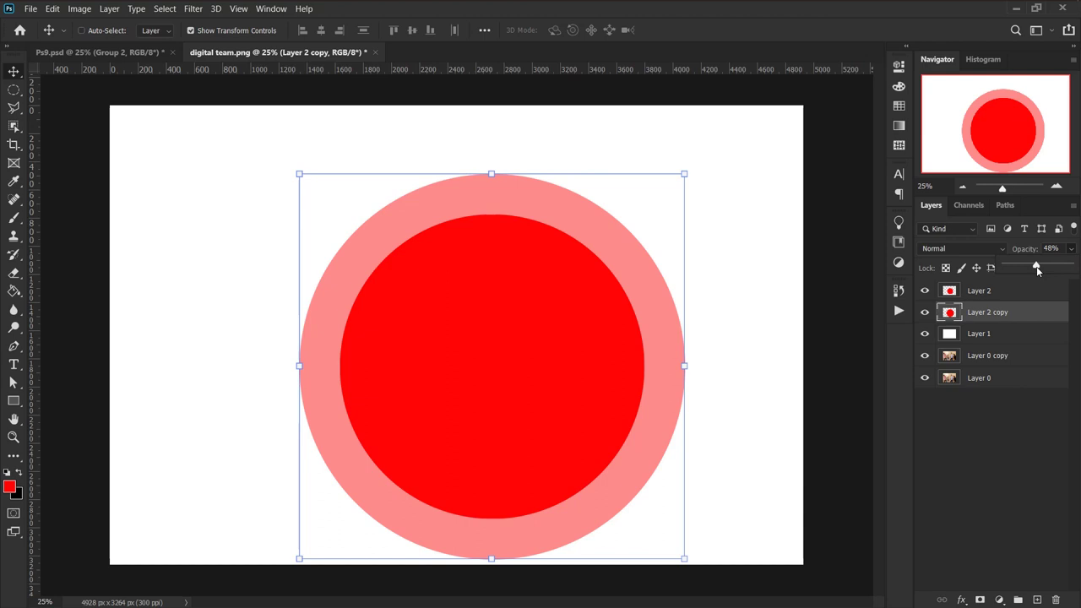
pyautogui.click(952, 314)
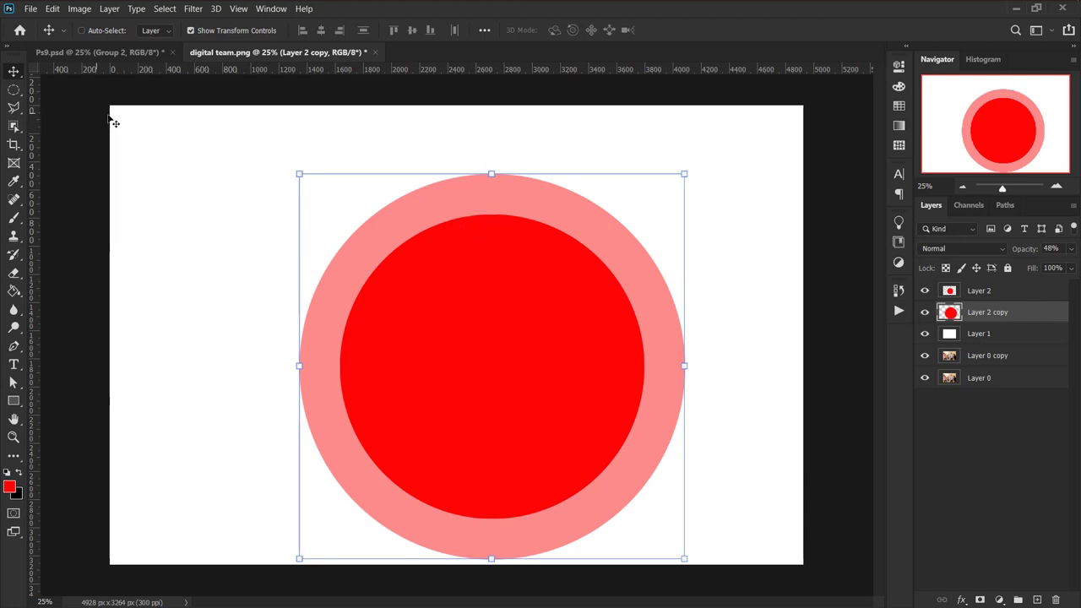
pyautogui.rightClick(14, 90)
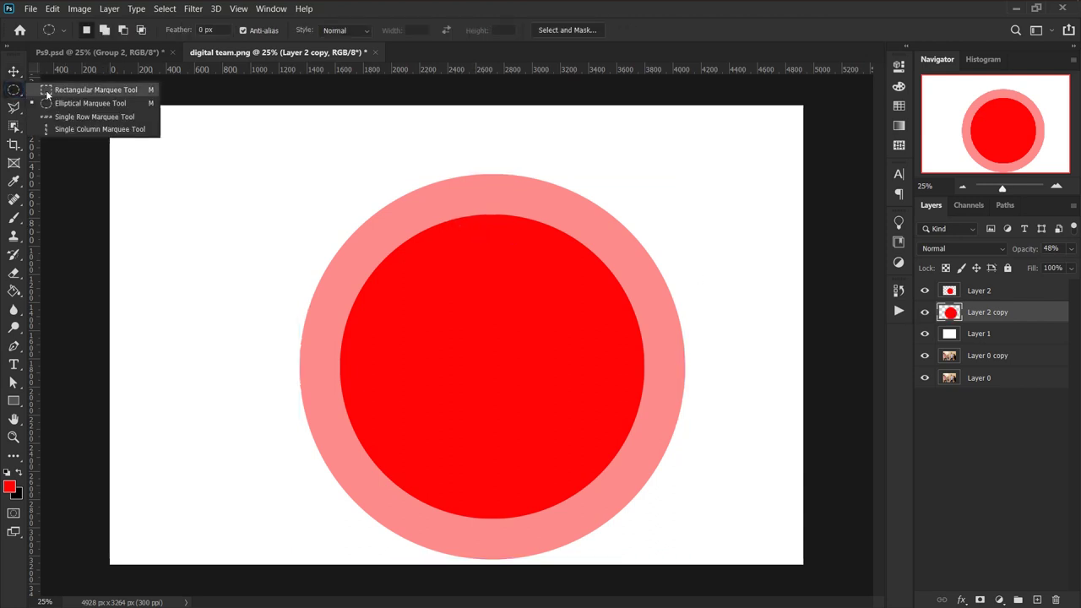
# - Mask Layer 2 copy with a rectangular selection so only its right-side crescent shows
pyautogui.click(51, 96)
pyautogui.hotkey('shift', 'm')
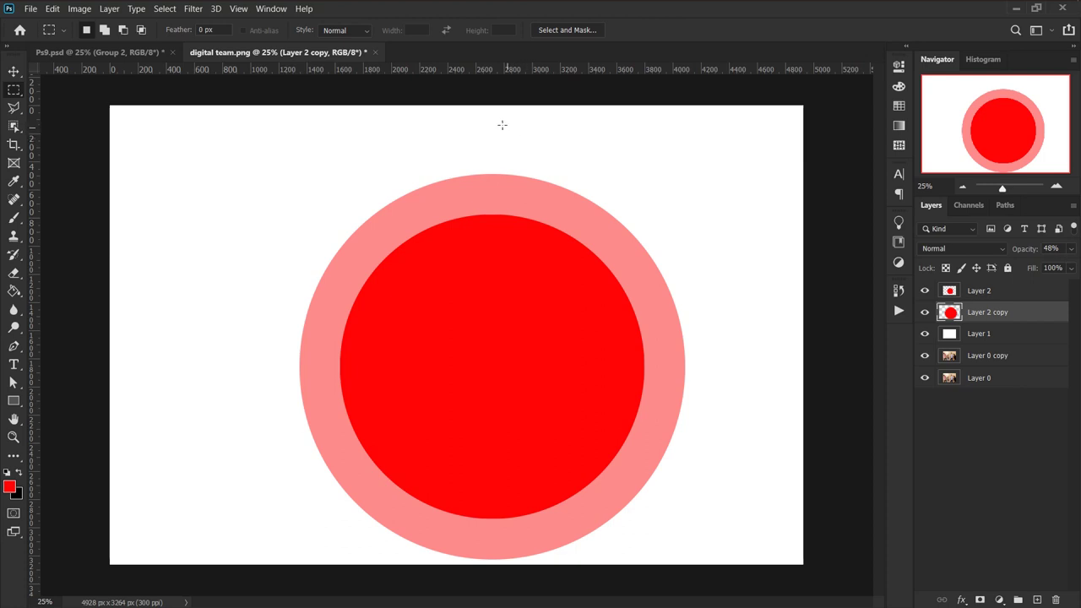
pyautogui.moveTo(487, 113); pyautogui.dragTo(721, 587)
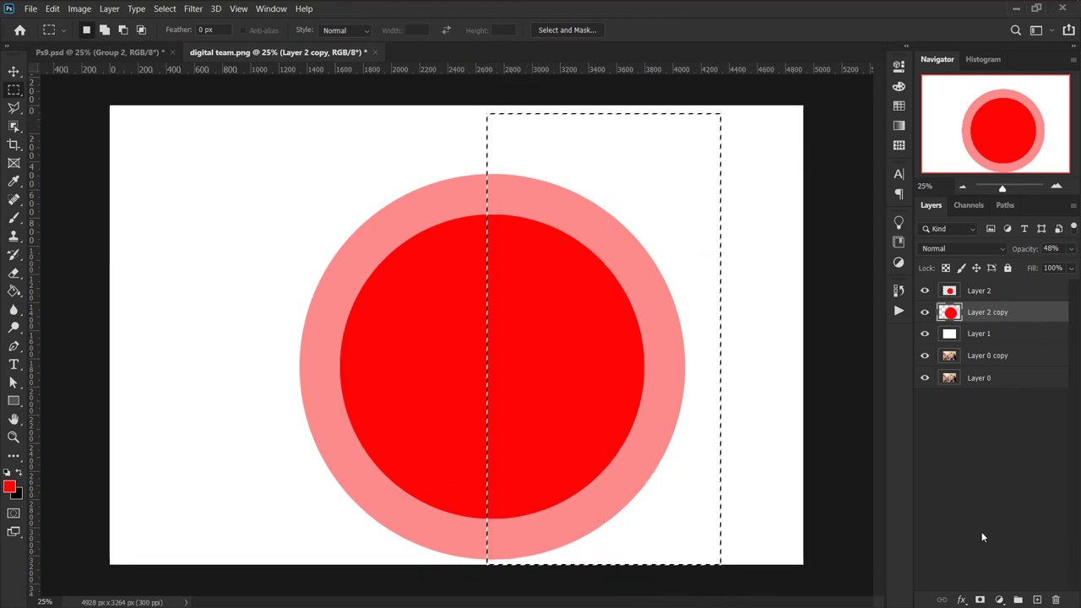
pyautogui.click(981, 599)
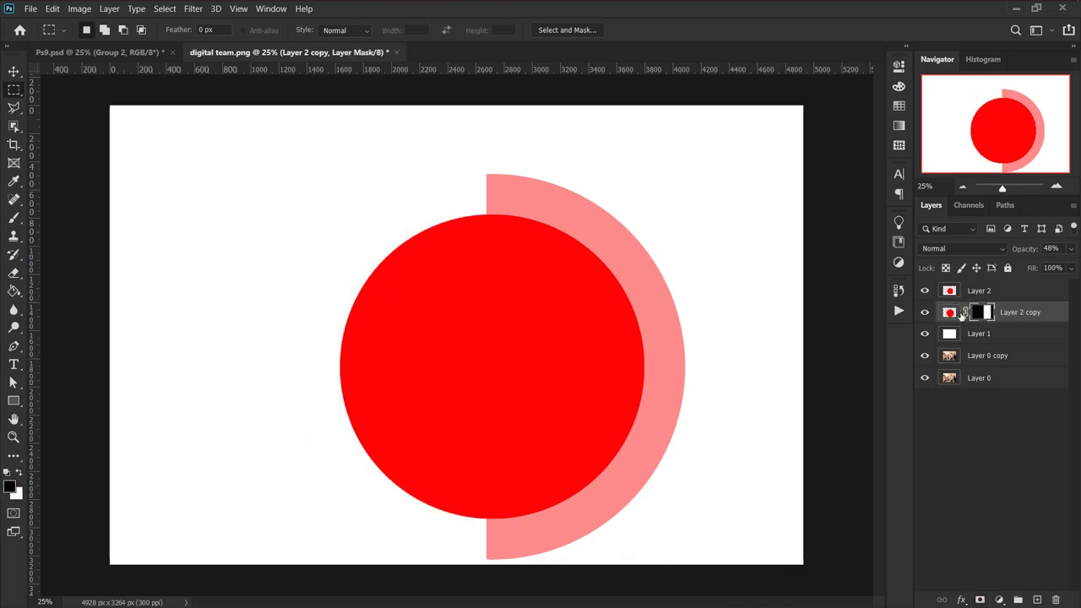
# - Load the red circle as a selection, deselect it, and make Layer 2 active
pyautogui.keyDown('ctrl'); pyautogui.click(951, 291); pyautogui.keyUp('ctrl')
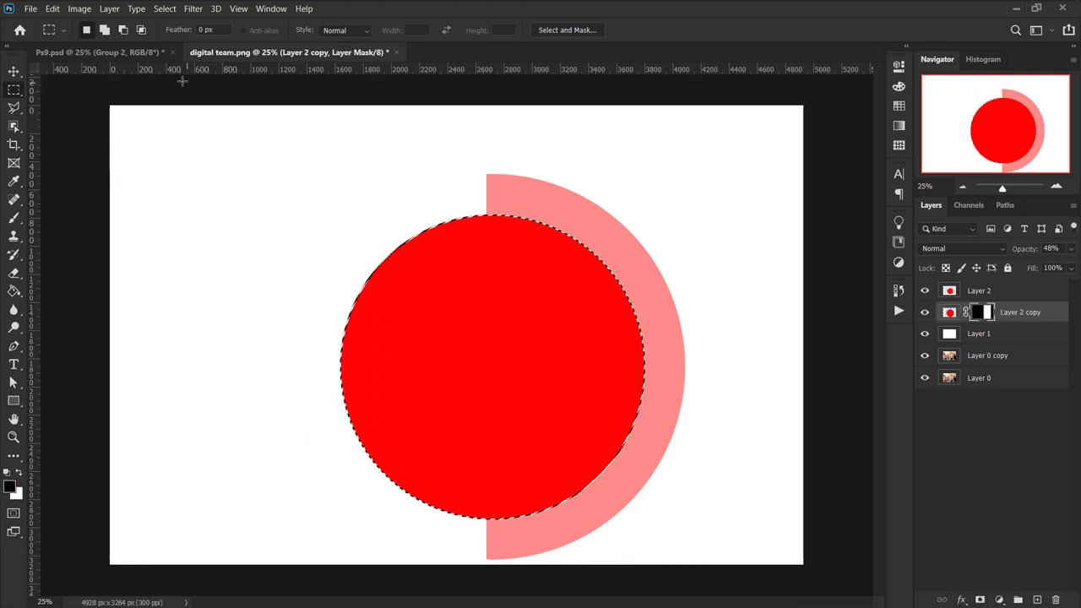
pyautogui.hotkey('ctrl', 'd')
pyautogui.click(952, 292)
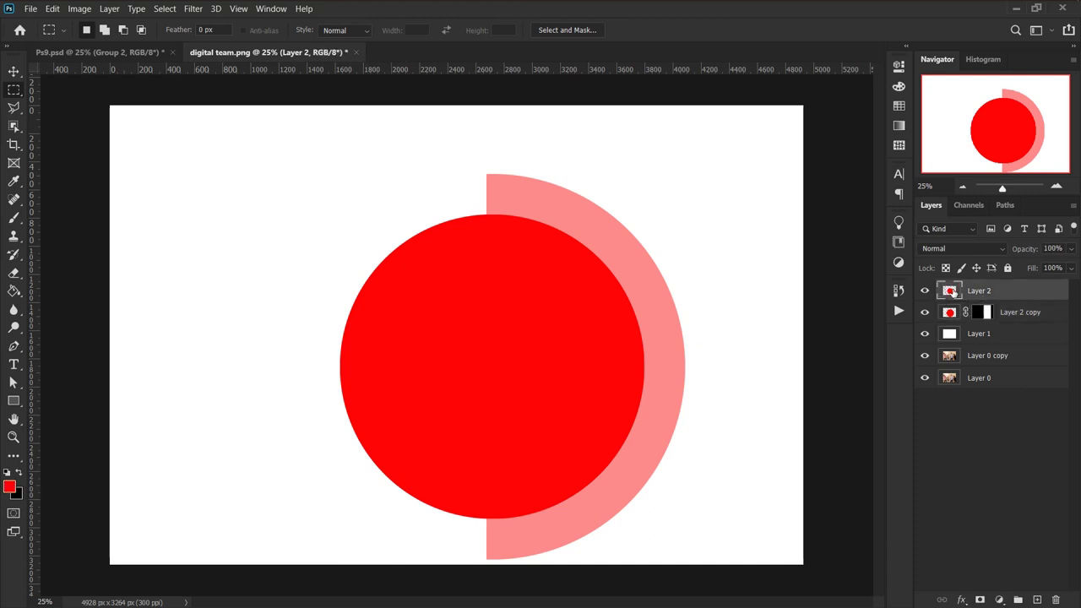
# - Duplicate the circle layer and shrink the copy evenly to about 70%
pyautogui.hotkey('ctrl', 'j')
pyautogui.hotkey('ctrl', 't')
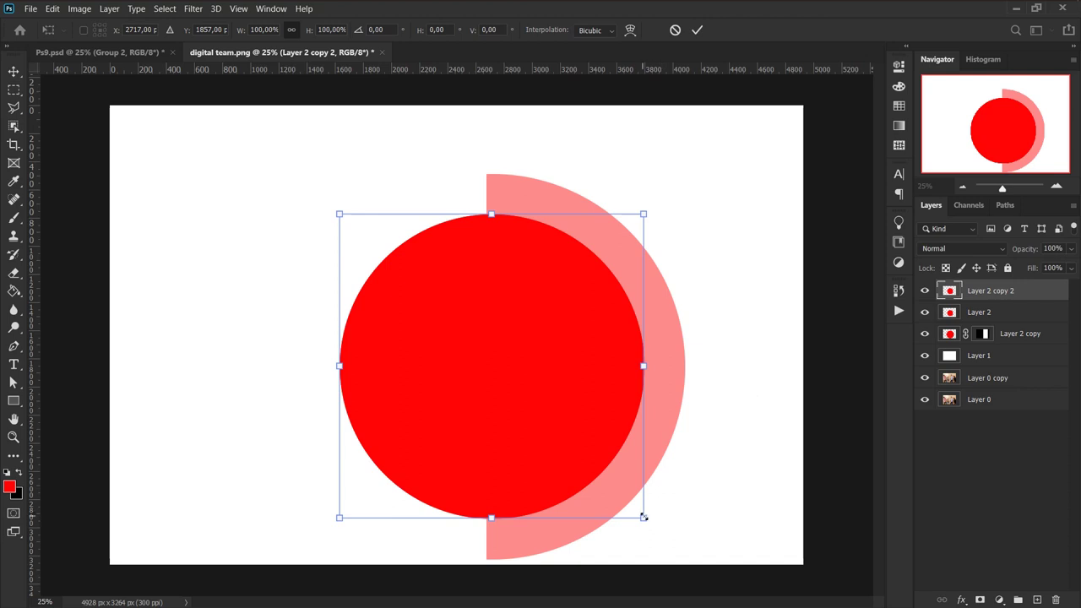
pyautogui.moveTo(643, 518); pyautogui.dragTo(621, 500)
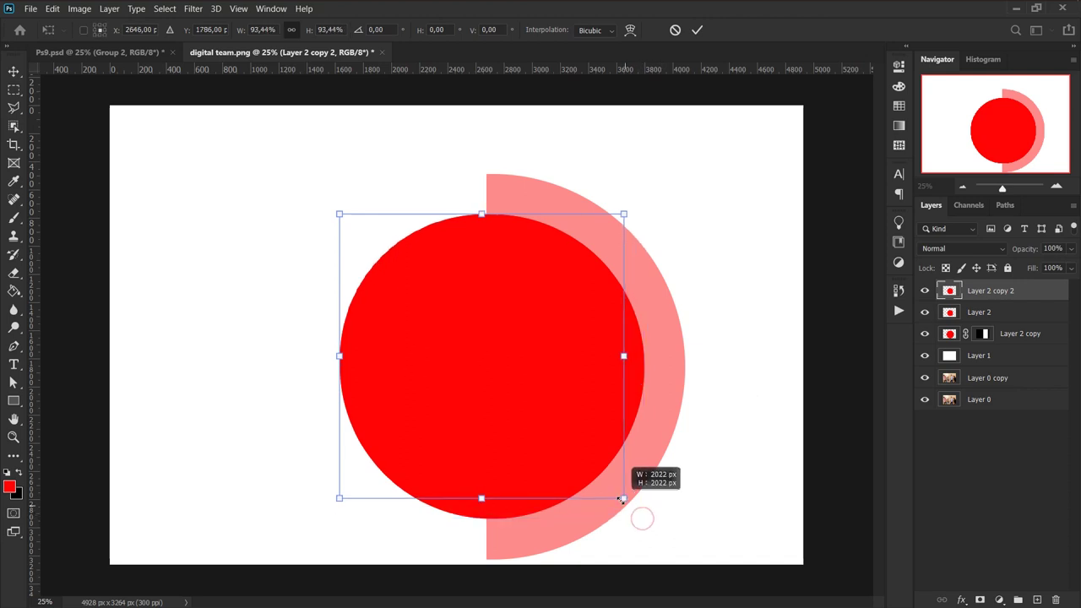
pyautogui.moveTo(621, 499)
pyautogui.mouseDown()
pyautogui.moveTo(598, 468)
pyautogui.moveTo(593, 478)
pyautogui.mouseUp()
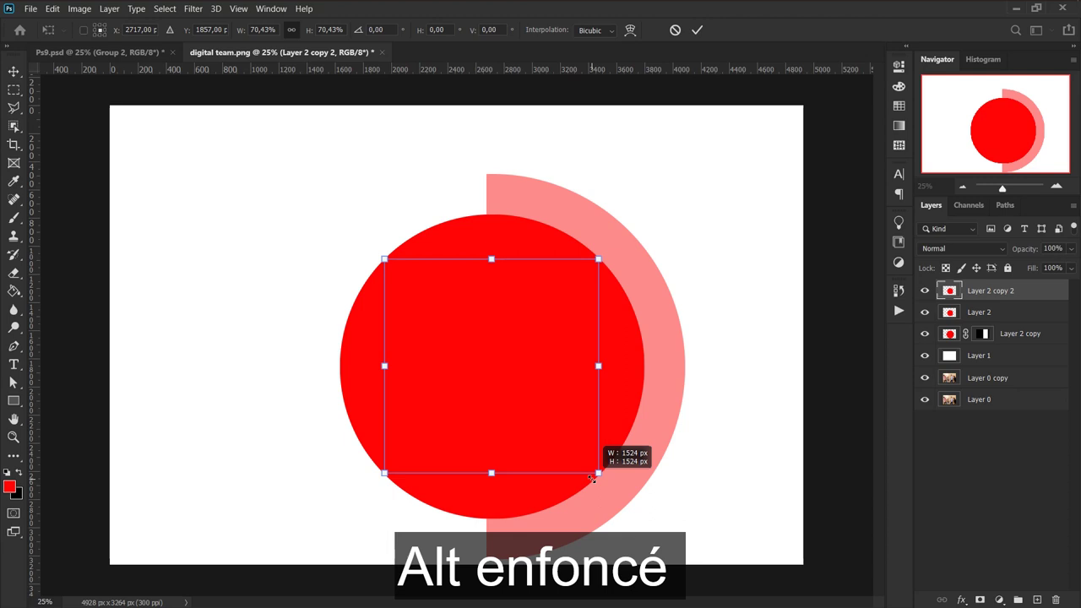
pyautogui.press('Return')
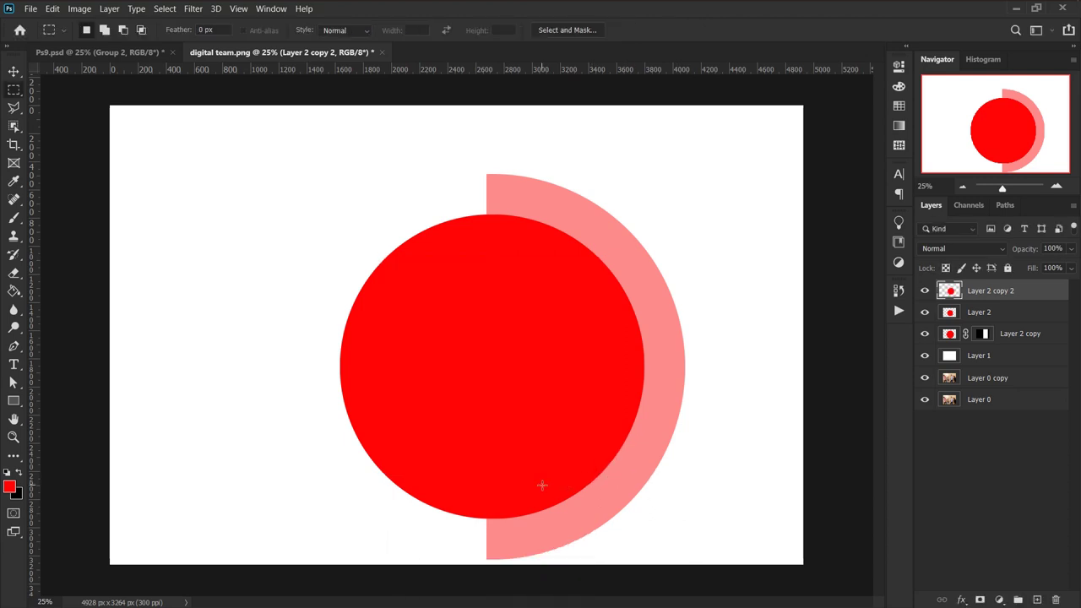
# - Fill the shrunken circle with white #ffffff to form a red ring, then select layers through Layer 1
pyautogui.press('g')
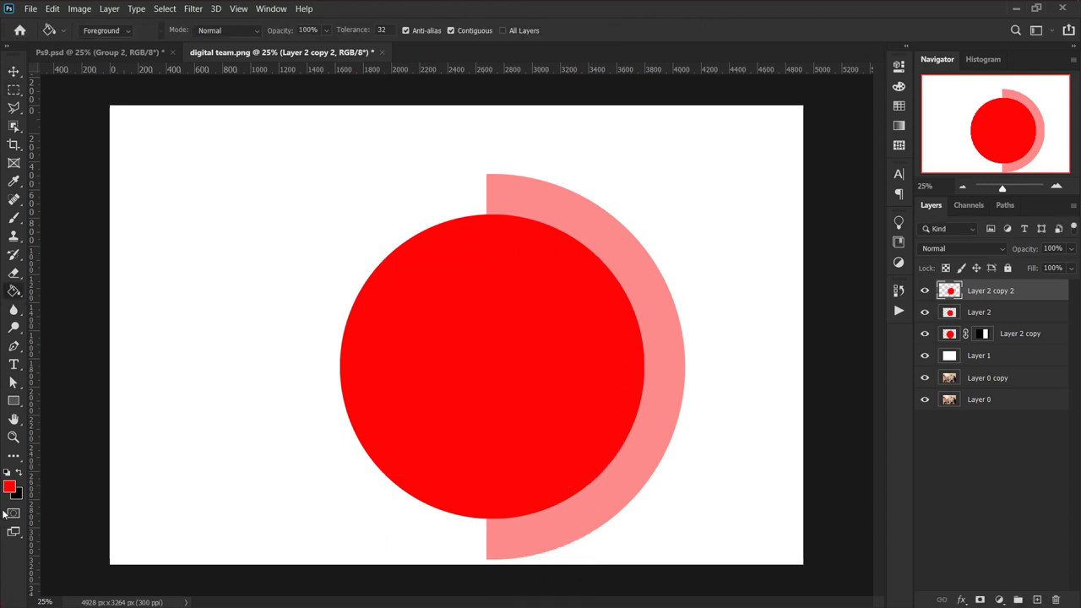
pyautogui.click(18, 478)
pyautogui.click(12, 489)
pyautogui.write('ffffff')
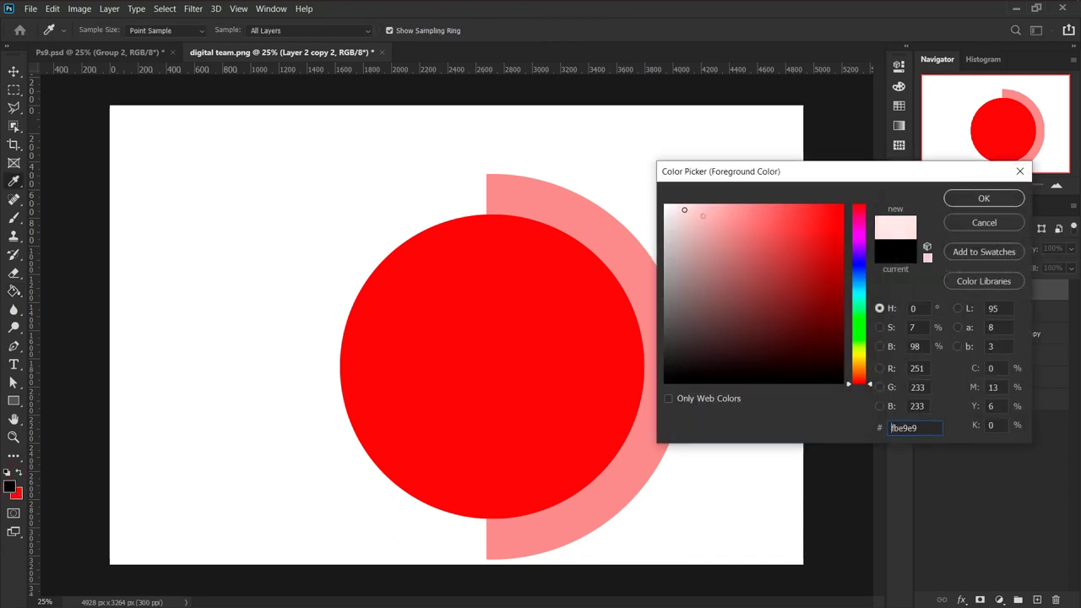
pyautogui.click(984, 198)
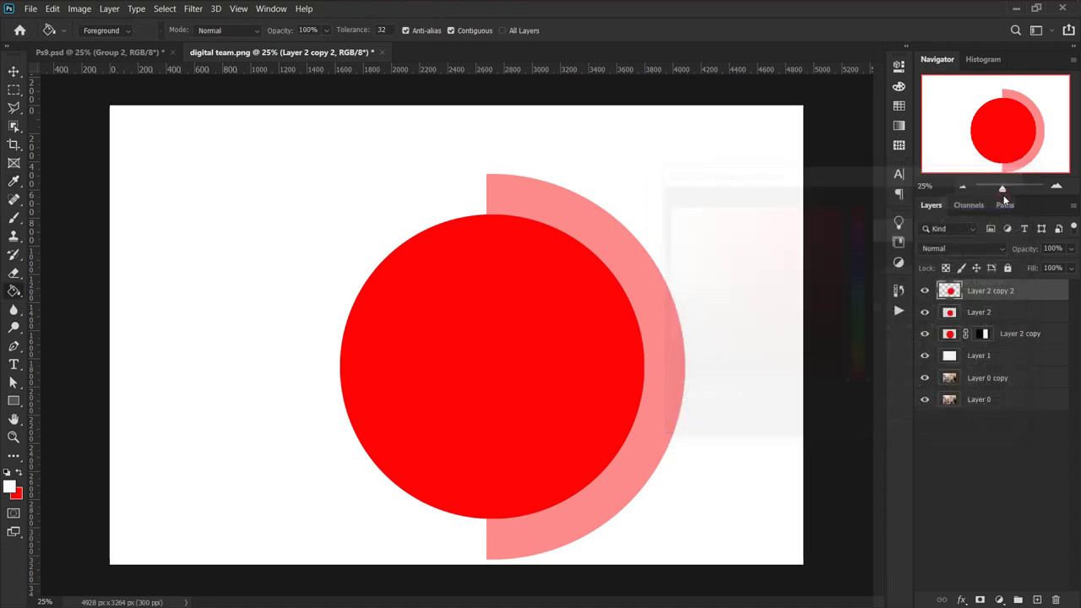
pyautogui.click(505, 373)
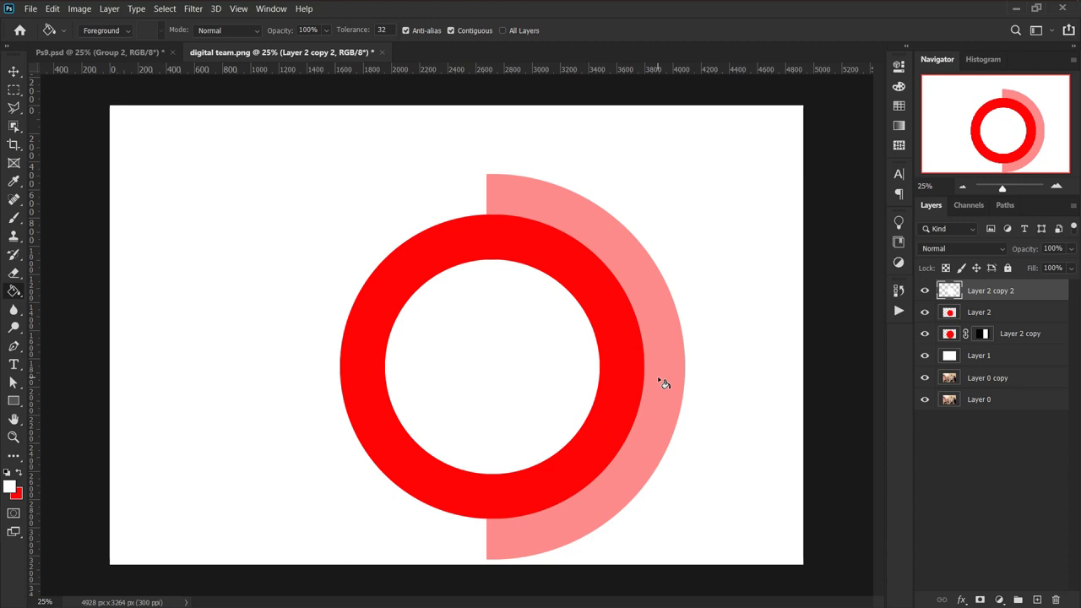
pyautogui.keyDown('shift'); pyautogui.click(1020, 361); pyautogui.keyUp('shift')
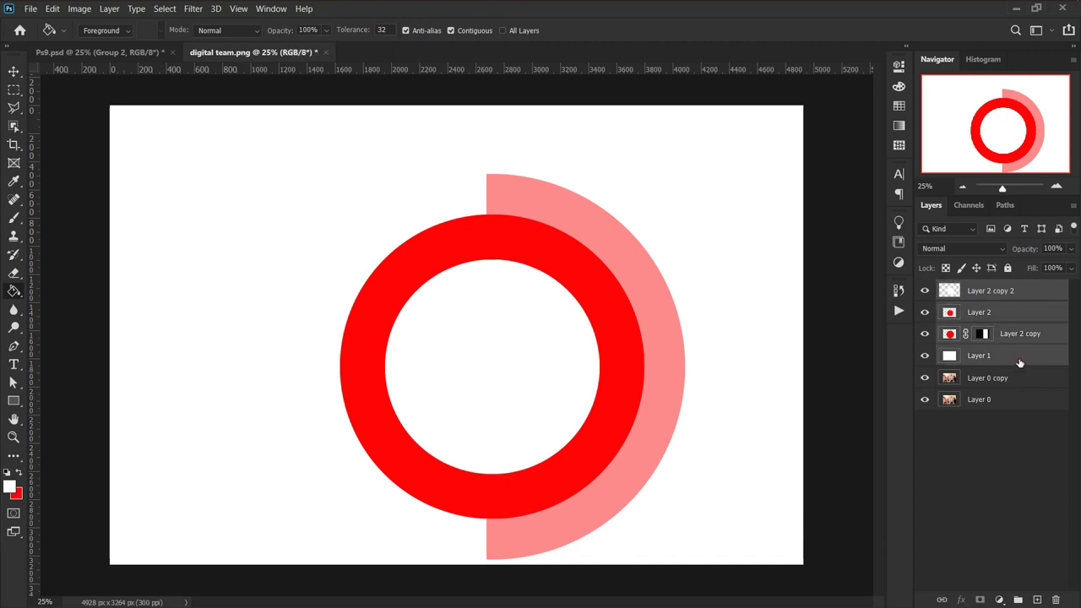
# - Delete Layer 1 and the red circle layers, leaving Layer 0 copy and Layer 0
pyautogui.press('Delete')
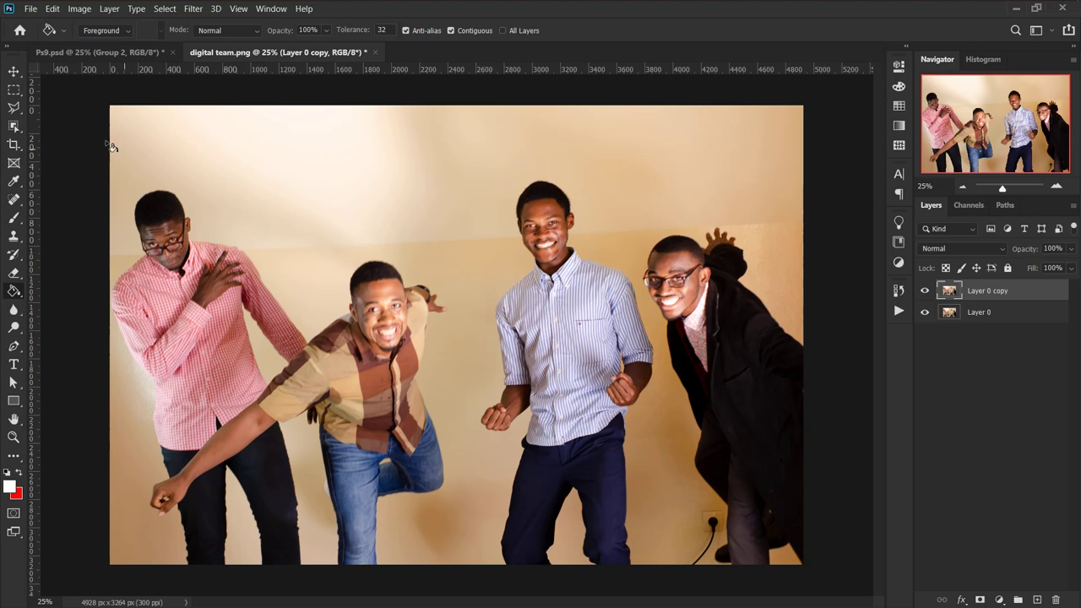
pyautogui.click(14, 90)
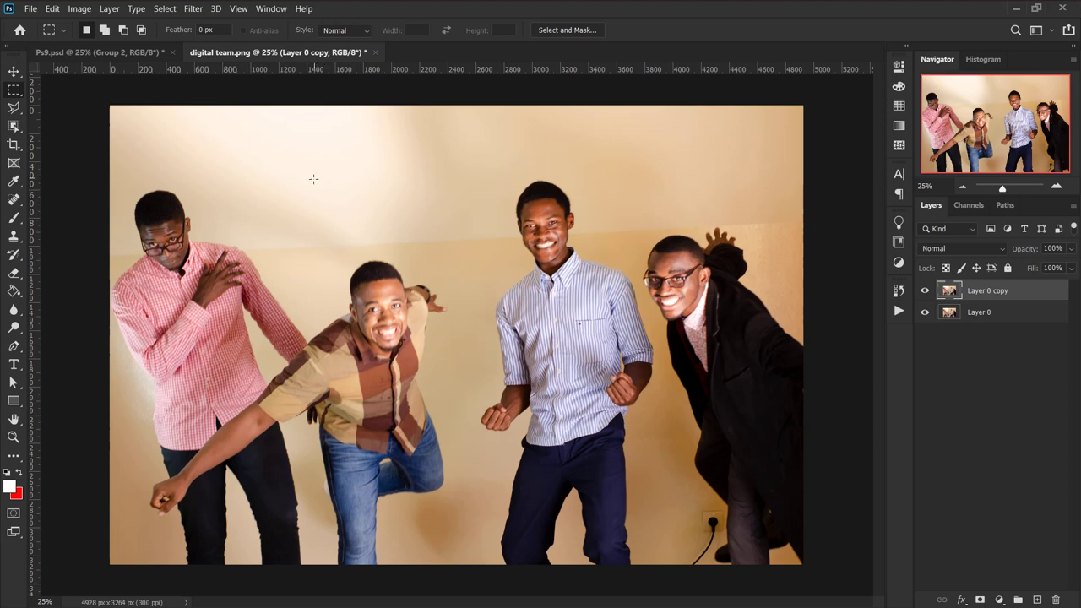
# - Drag trial rectangular selections over the wall and the men's heads
pyautogui.moveTo(284, 146); pyautogui.dragTo(420, 268)
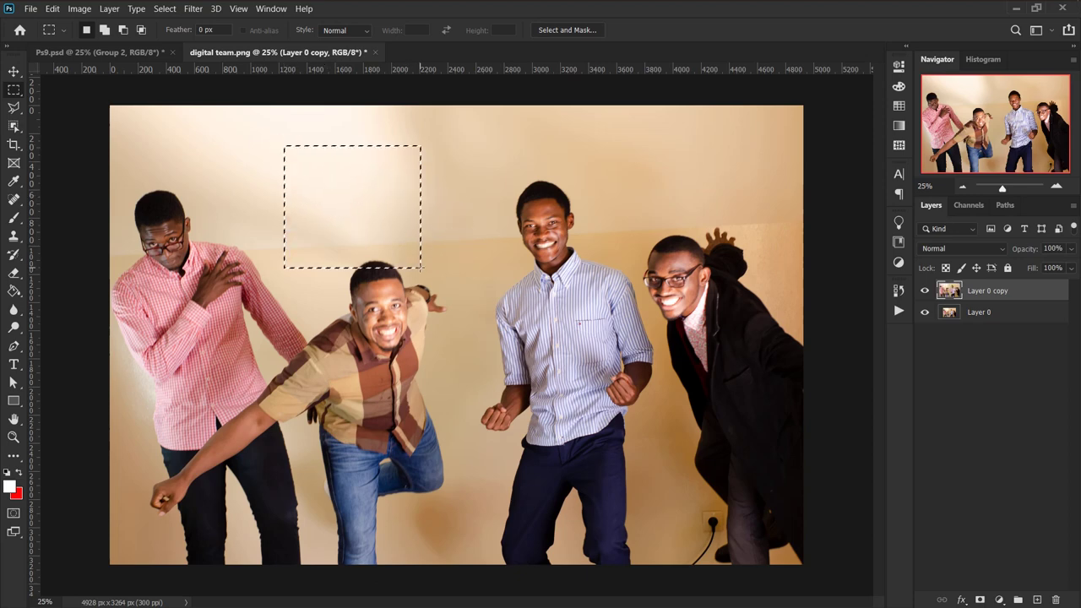
pyautogui.moveTo(520, 134); pyautogui.dragTo(631, 219)
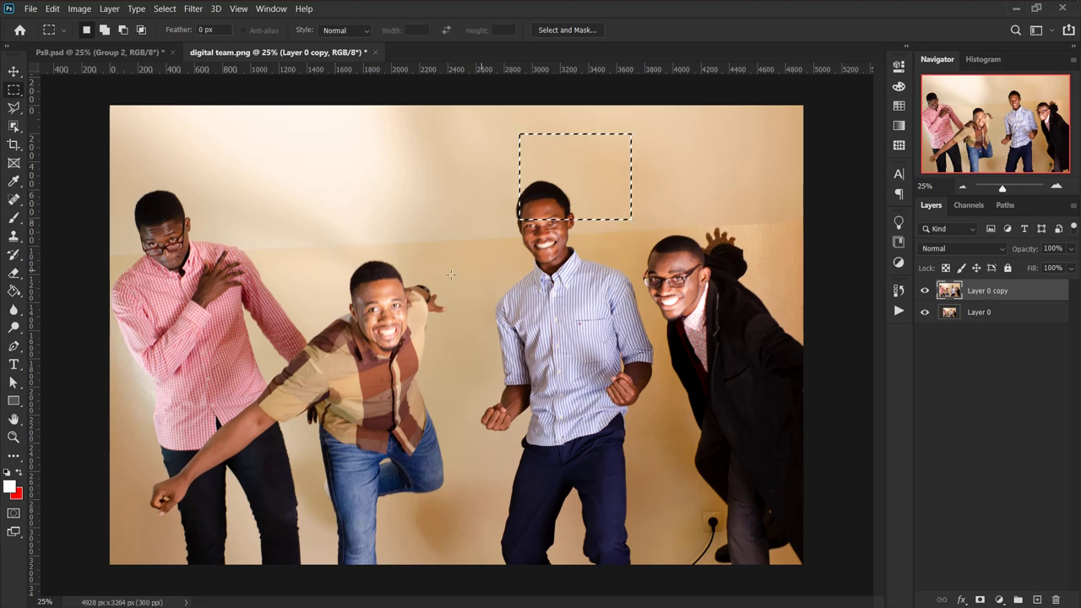
pyautogui.moveTo(285, 262); pyautogui.dragTo(445, 360)
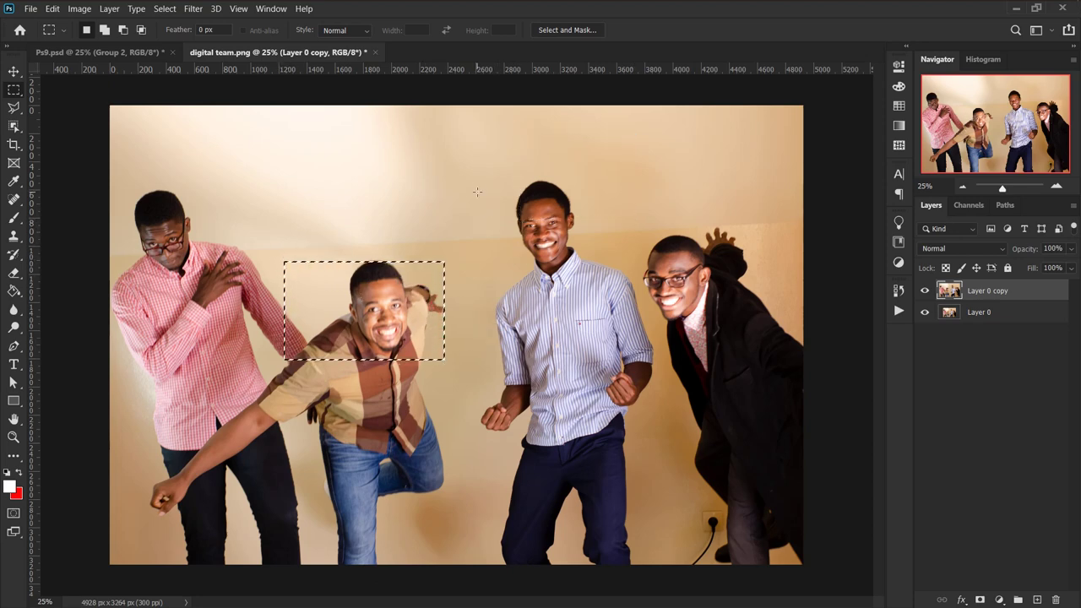
pyautogui.moveTo(429, 127); pyautogui.dragTo(629, 345)
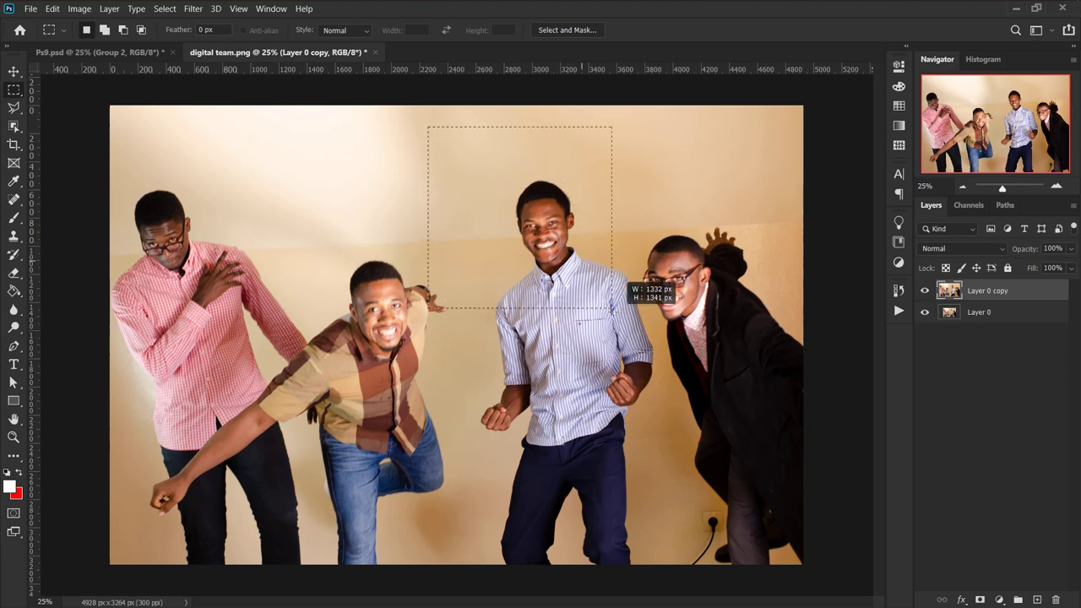
pyautogui.moveTo(629, 344); pyautogui.dragTo(632, 351)
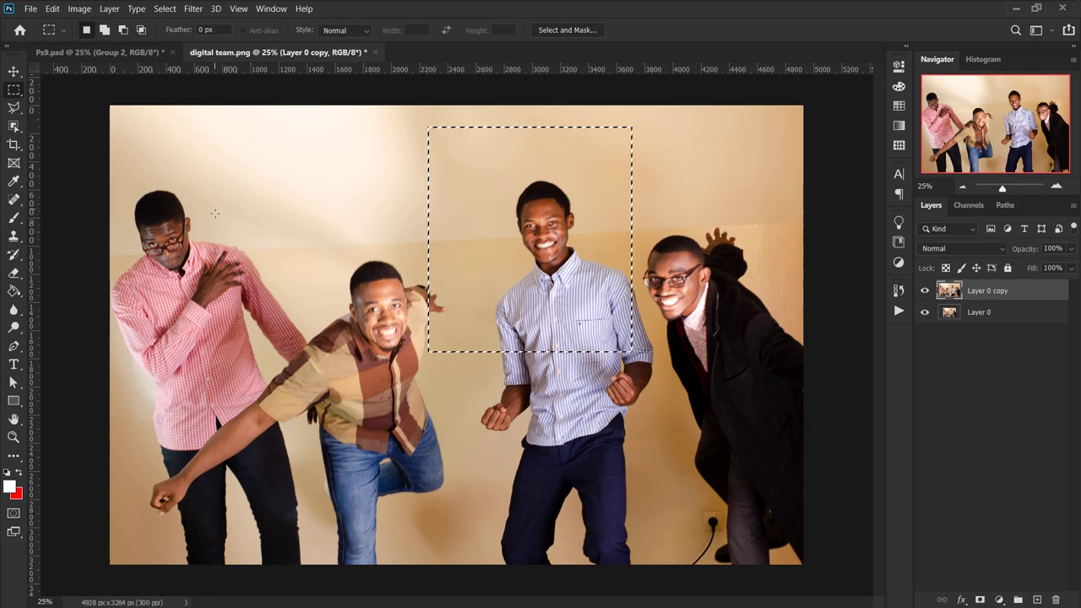
# - Draw a rectangle framing the striped-shirt man's head and switch to Add to selection mode
pyautogui.click(144, 35)
pyautogui.click(105, 32)
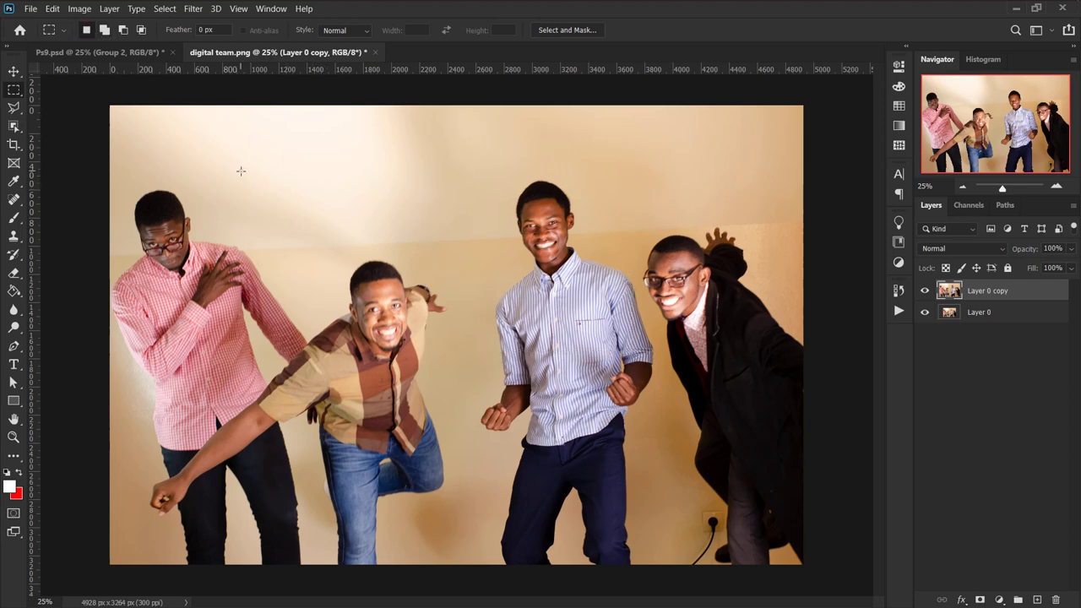
pyautogui.moveTo(241, 171); pyautogui.dragTo(384, 280)
pyautogui.moveTo(241, 171); pyautogui.dragTo(436, 183)
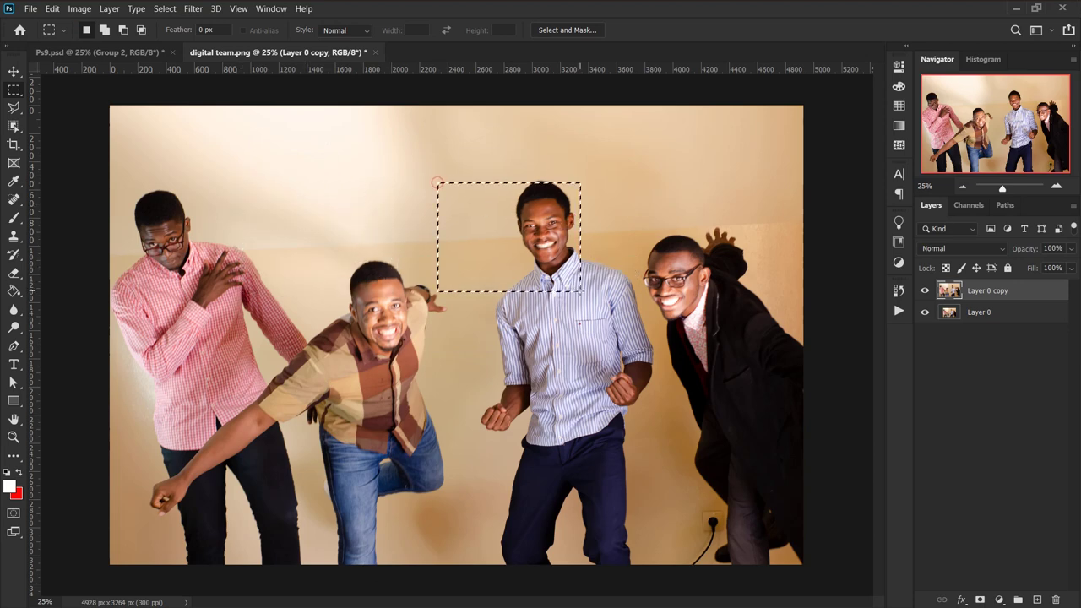
pyautogui.click(105, 32)
# - Add rectangles over the second man's head and the striped-shirt man's body to the selection
pyautogui.click(104, 31)
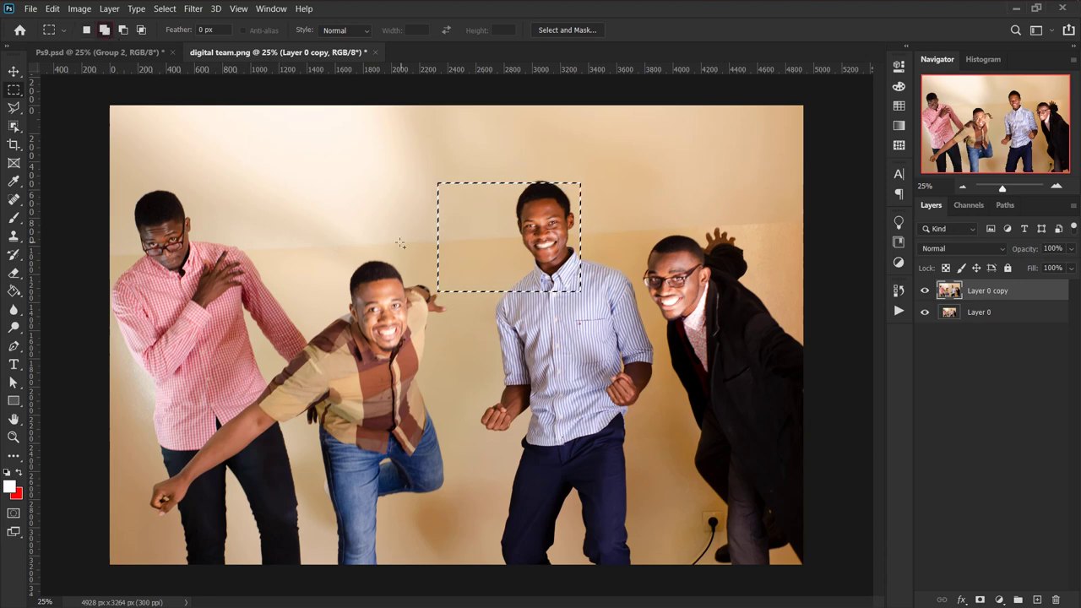
pyautogui.click(351, 244)
pyautogui.moveTo(207, 196); pyautogui.dragTo(372, 343)
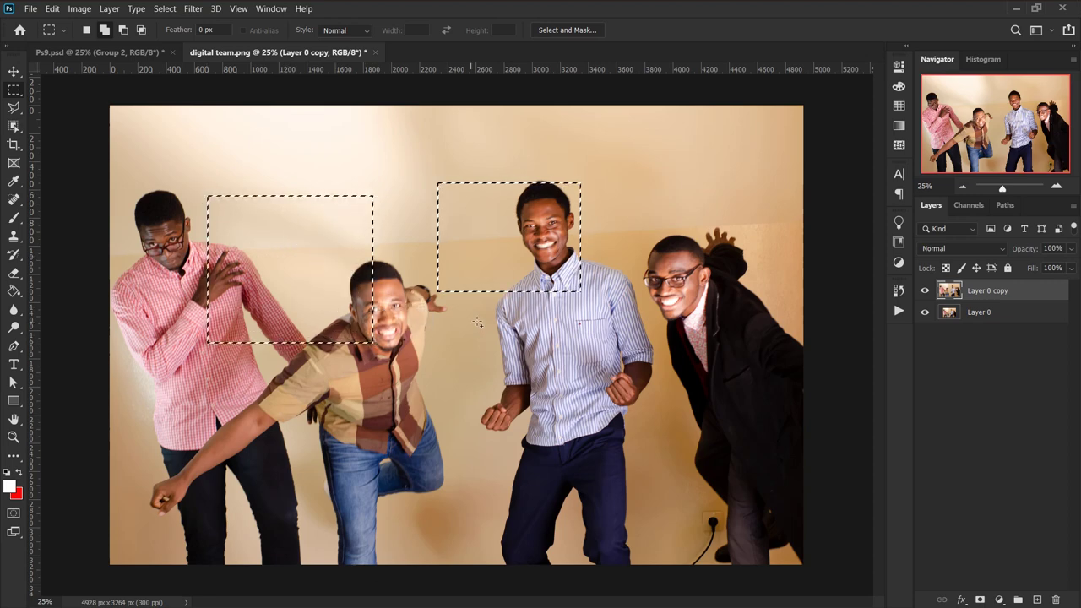
pyautogui.moveTo(427, 332); pyautogui.dragTo(609, 532)
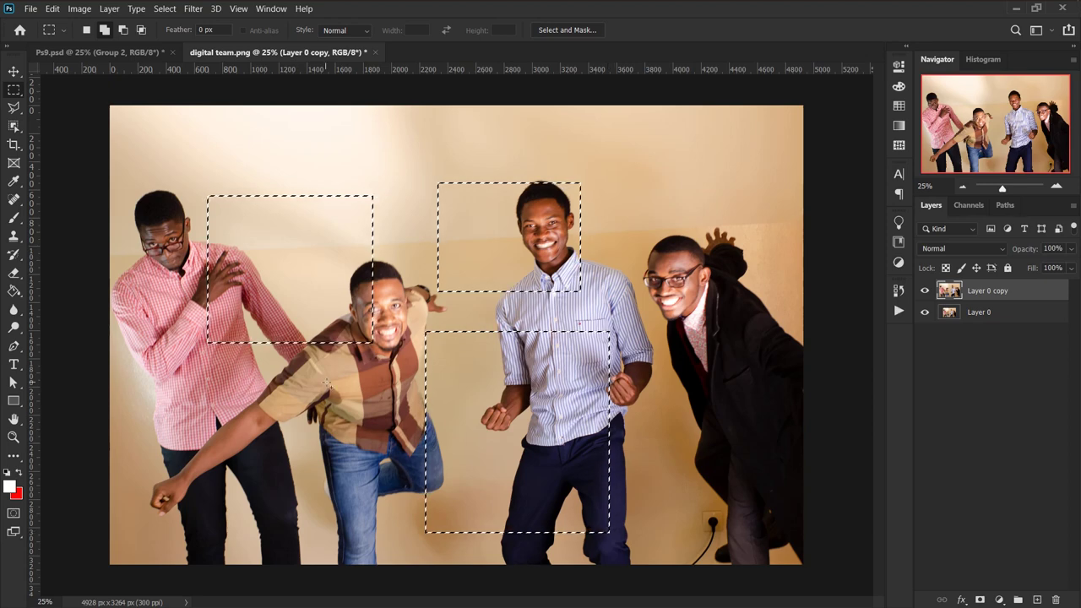
# - Add elliptical selections around the right man's head and the second man's head
pyautogui.rightClick(13, 96)
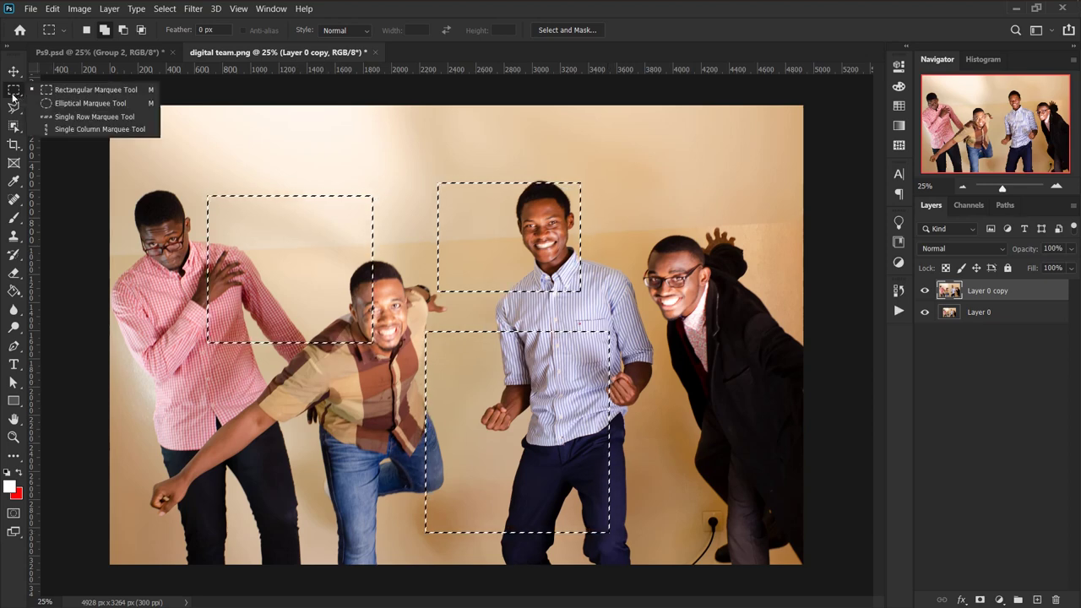
pyautogui.click(51, 104)
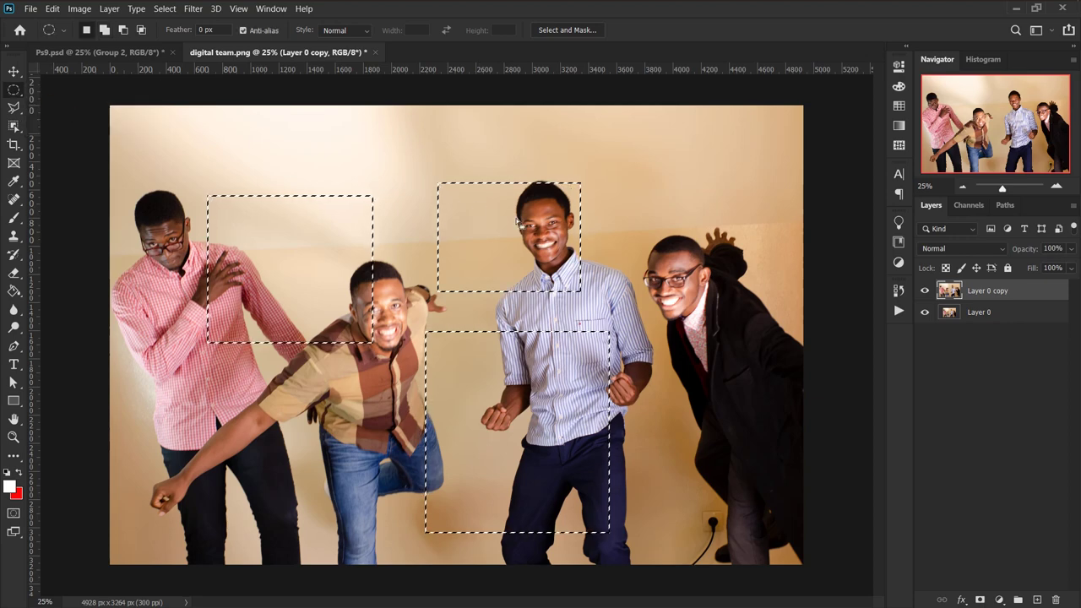
pyautogui.moveTo(611, 122); pyautogui.dragTo(785, 321)
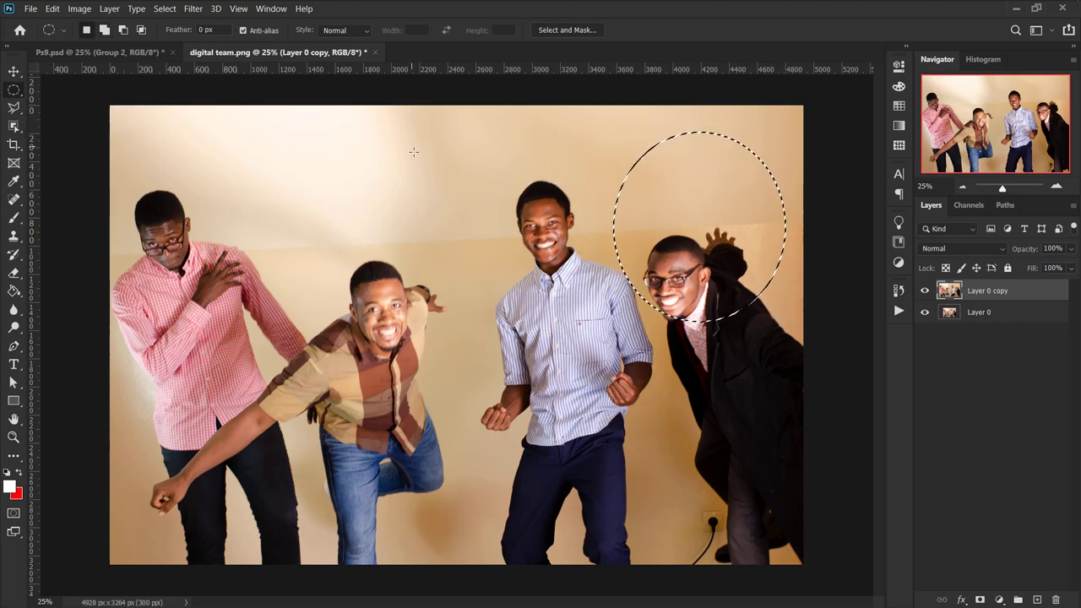
pyautogui.click(104, 30)
pyautogui.moveTo(322, 204); pyautogui.dragTo(536, 379)
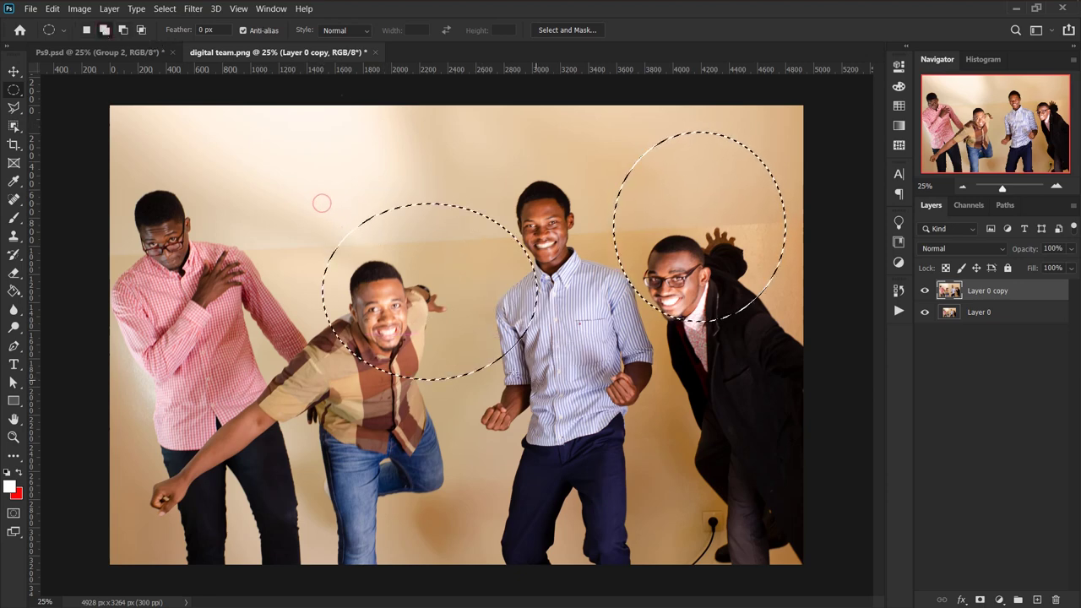
# - Add rectangles over the left man's upper body and across the men's legs
pyautogui.rightClick(15, 90)
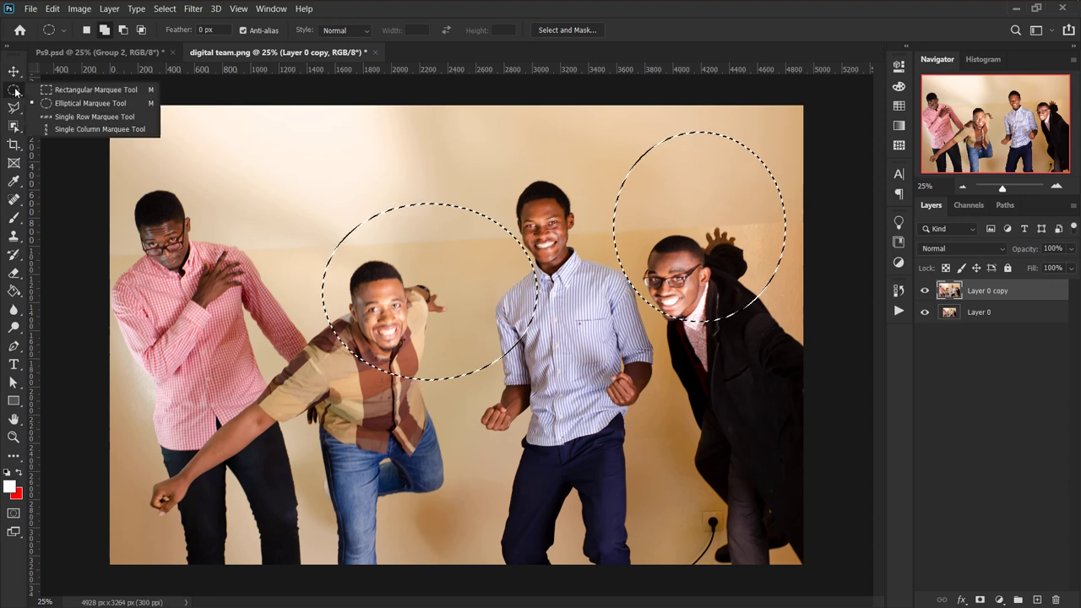
pyautogui.click(93, 89)
pyautogui.moveTo(161, 116)
pyautogui.mouseDown()
pyautogui.moveTo(280, 333)
pyautogui.moveTo(301, 343)
pyautogui.mouseUp()
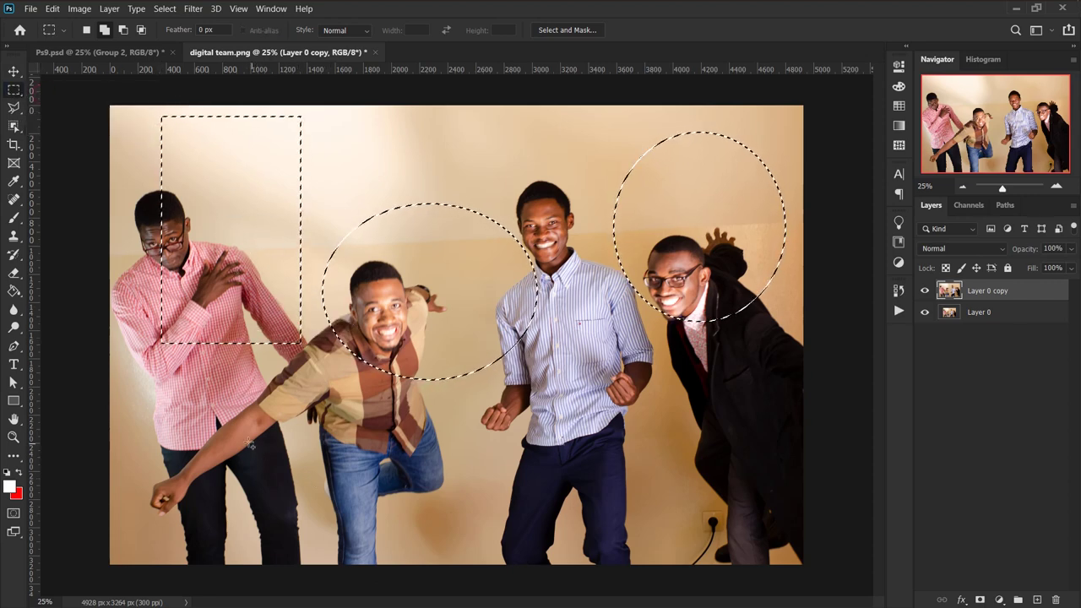
pyautogui.moveTo(248, 442); pyautogui.dragTo(727, 532)
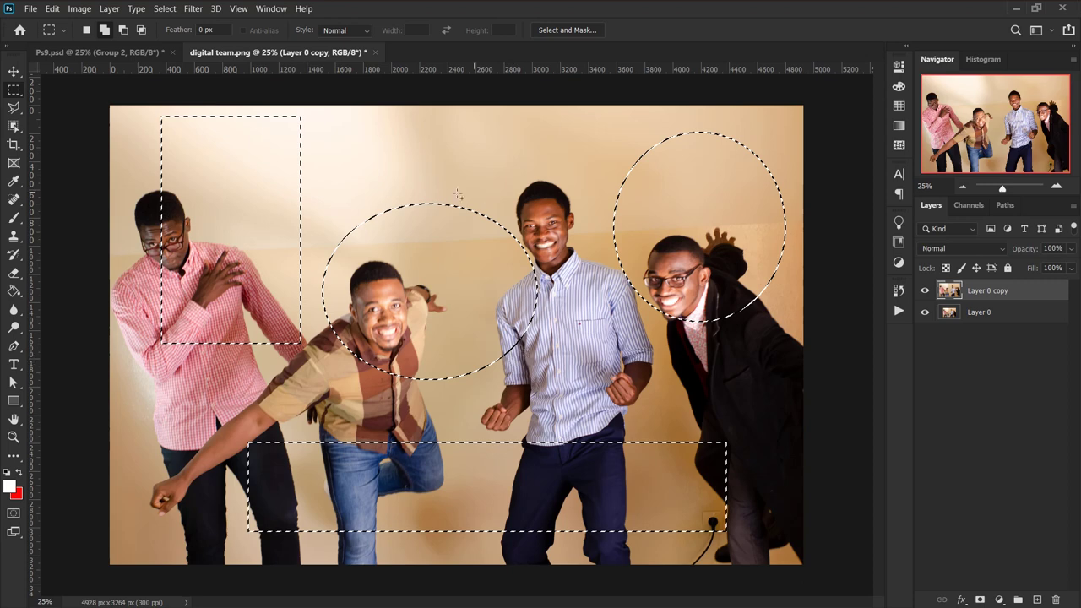
# - Subtract rectangles to trim the middle oval, lower strip and circles, then deselect everything
pyautogui.click(123, 29)
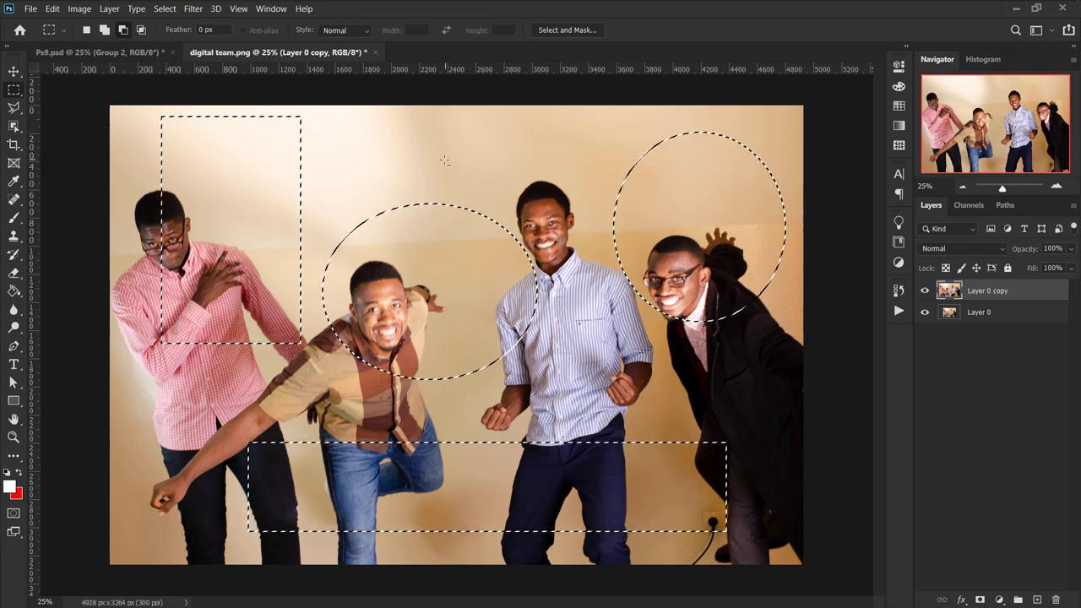
pyautogui.moveTo(438, 156); pyautogui.dragTo(583, 392)
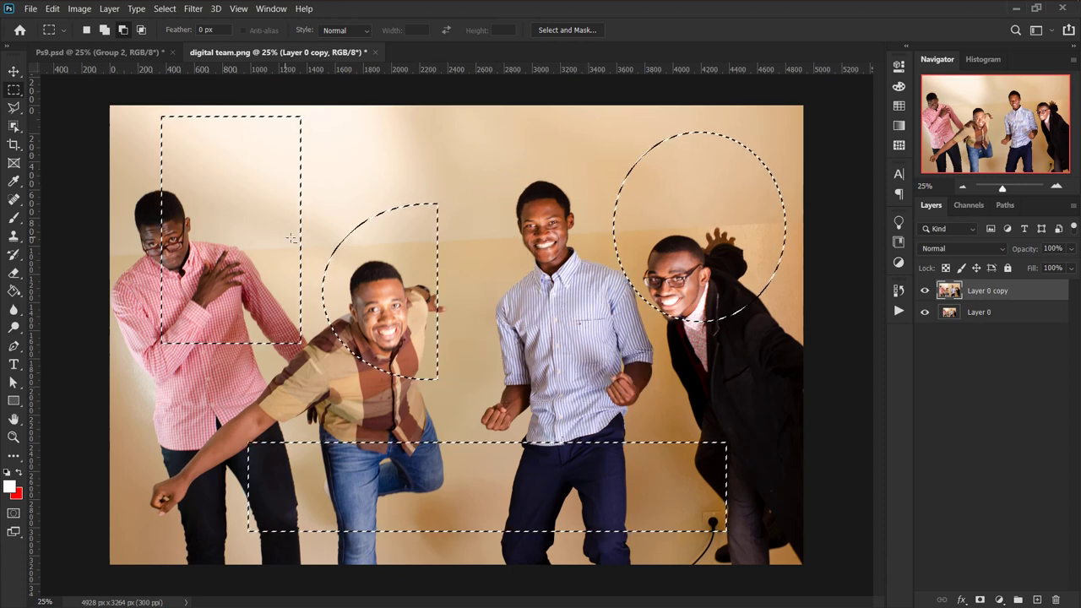
pyautogui.moveTo(478, 349); pyautogui.dragTo(748, 539)
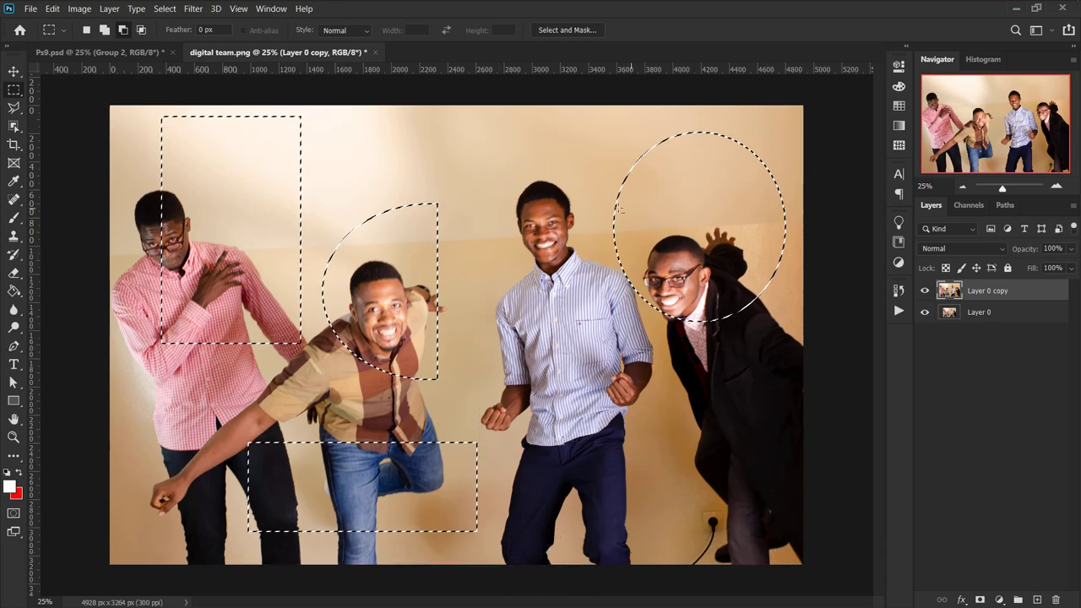
pyautogui.moveTo(566, 162); pyautogui.dragTo(712, 264)
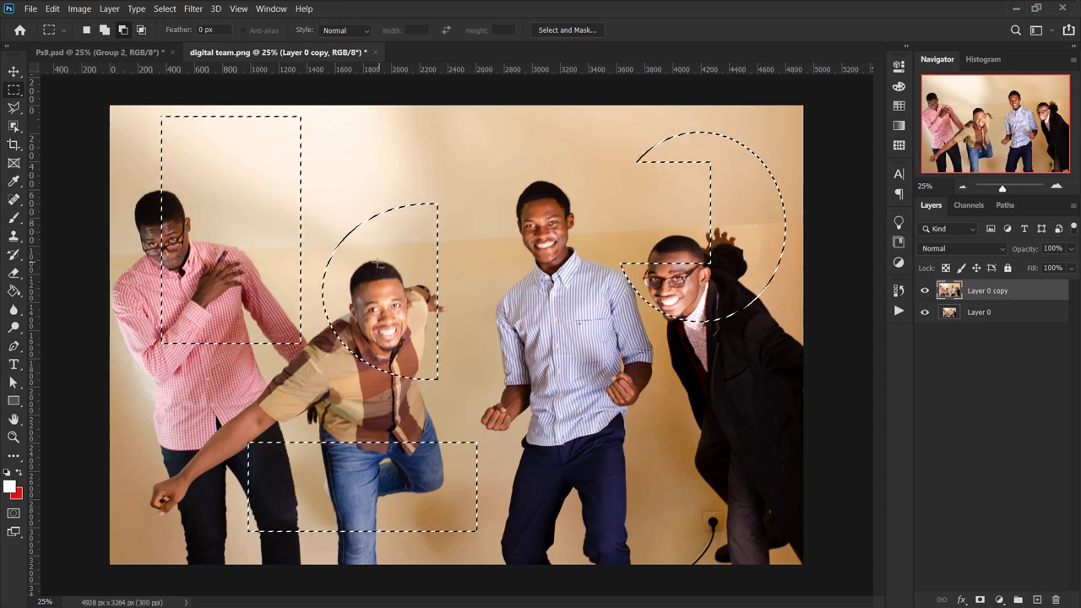
pyautogui.moveTo(373, 262); pyautogui.dragTo(541, 332)
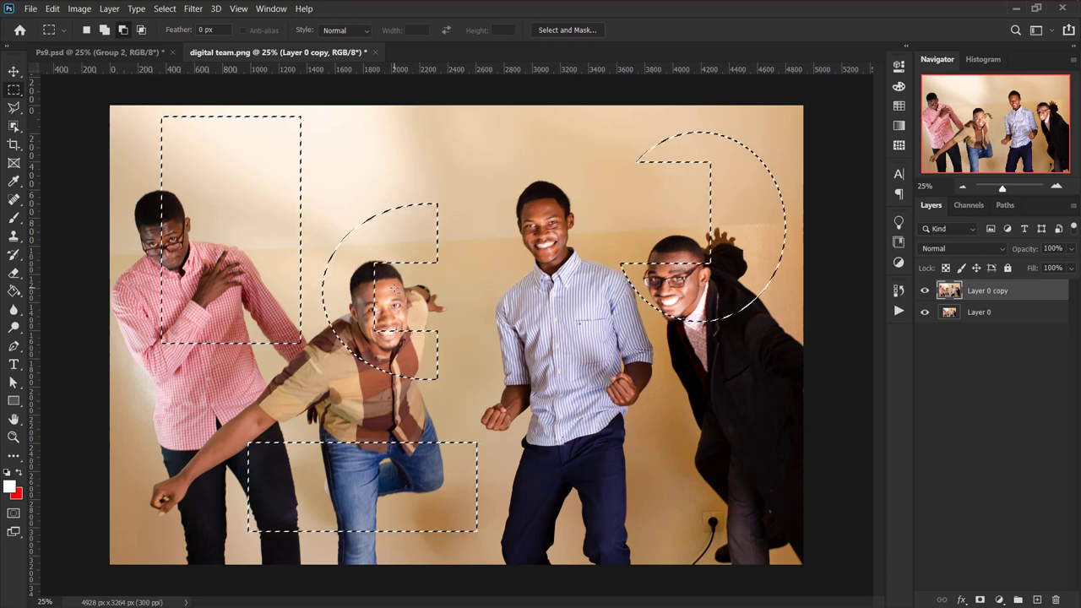
pyautogui.hotkey('ctrl', 'd')
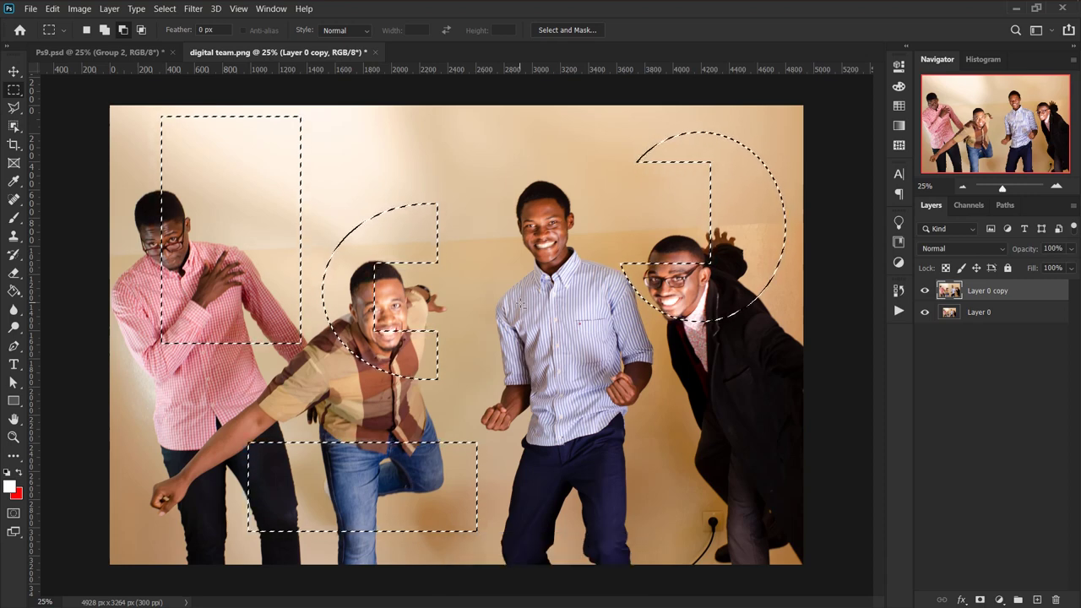
pyautogui.hotkey('ctrl', 'd')
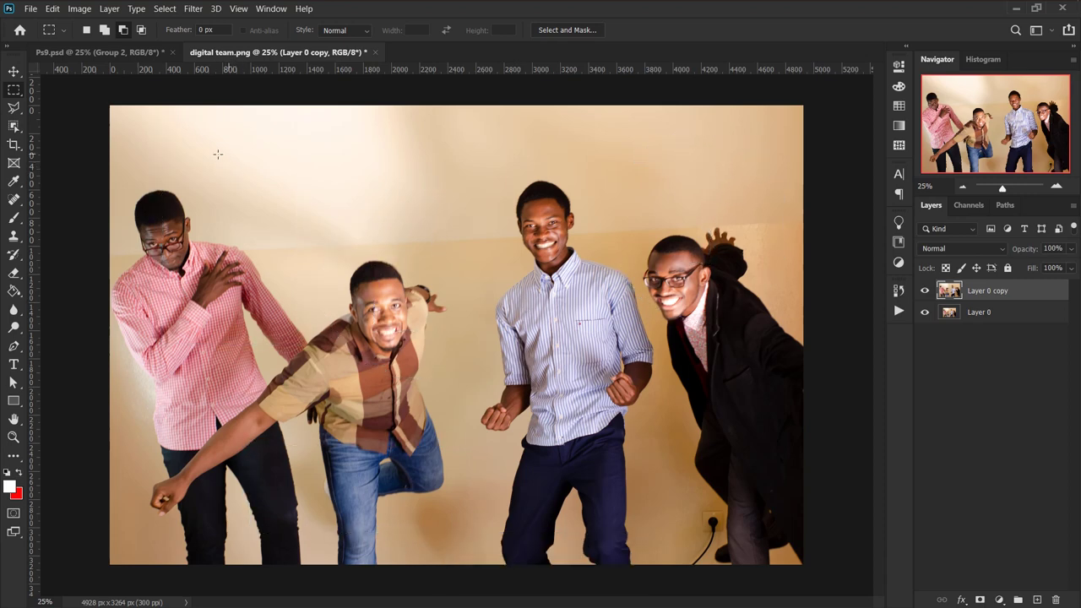
# - Select a rectangle of upper-left wall and add a large ellipse around the striped-shirt man
pyautogui.moveTo(181, 134); pyautogui.dragTo(406, 297)
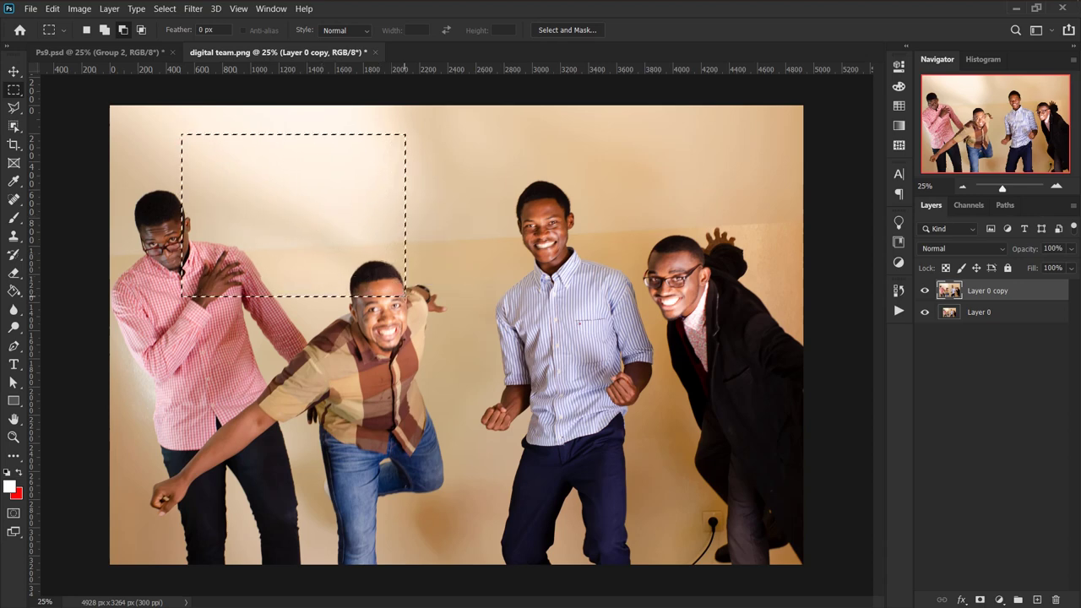
pyautogui.click(104, 31)
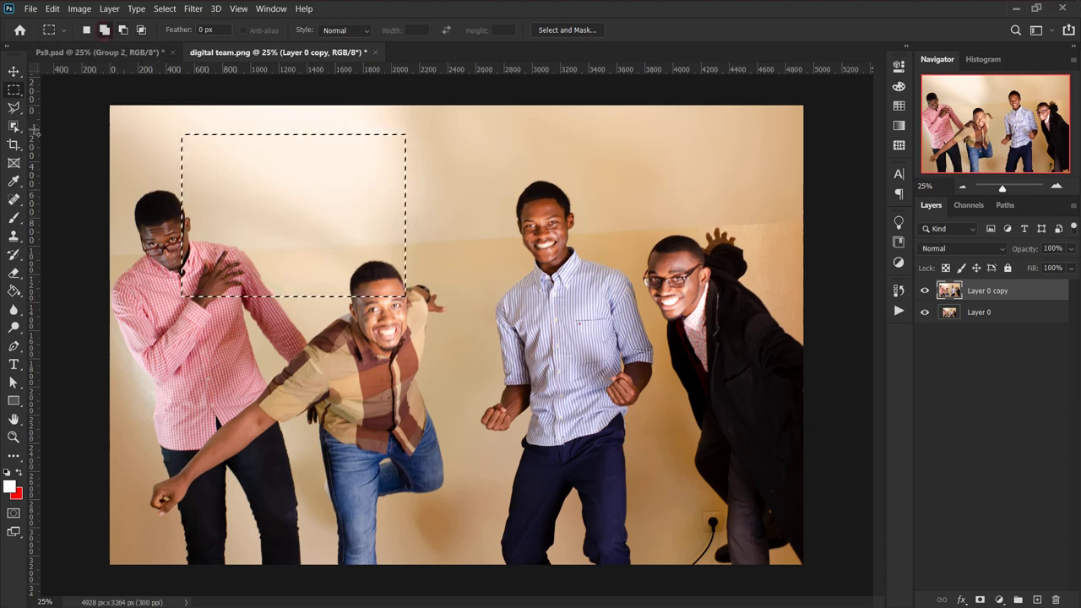
pyautogui.rightClick(13, 93)
pyautogui.click(61, 105)
pyautogui.moveTo(320, 217)
pyautogui.mouseDown()
pyautogui.moveTo(486, 345)
pyautogui.moveTo(592, 479)
pyautogui.mouseUp()
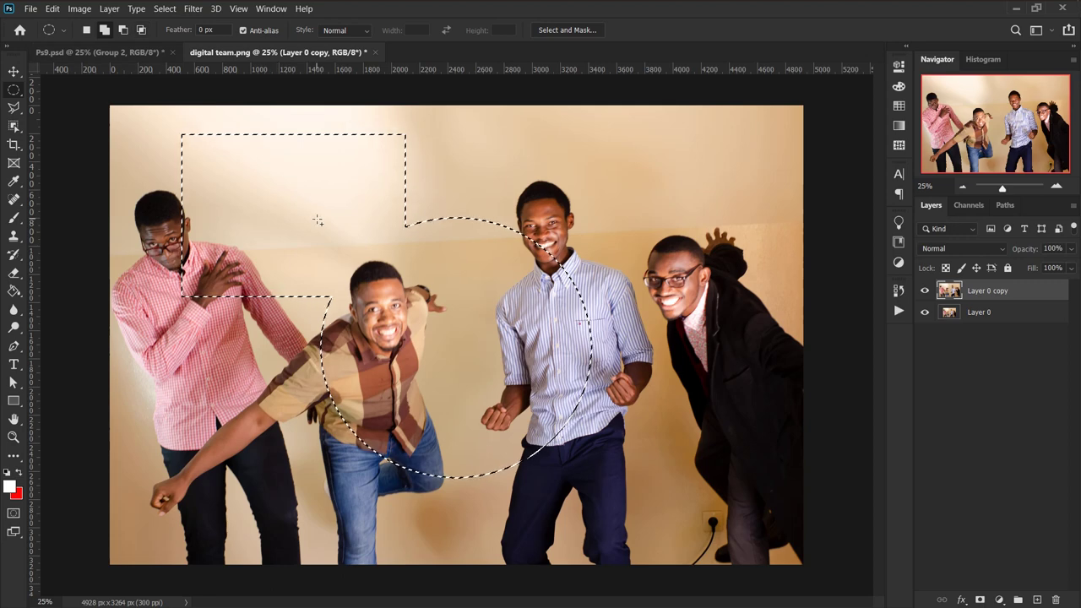
# - Close digital team.png without saving, reopen it, unlock Background as Layer 0, and duplicate it
pyautogui.hotkey('ctrl', 'w')
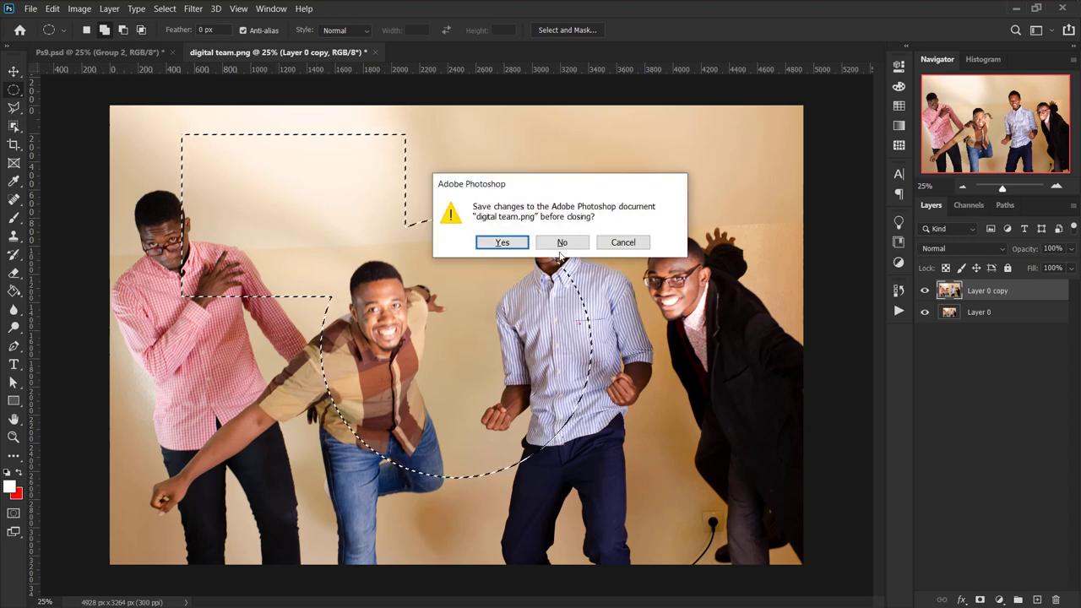
pyautogui.click(574, 243)
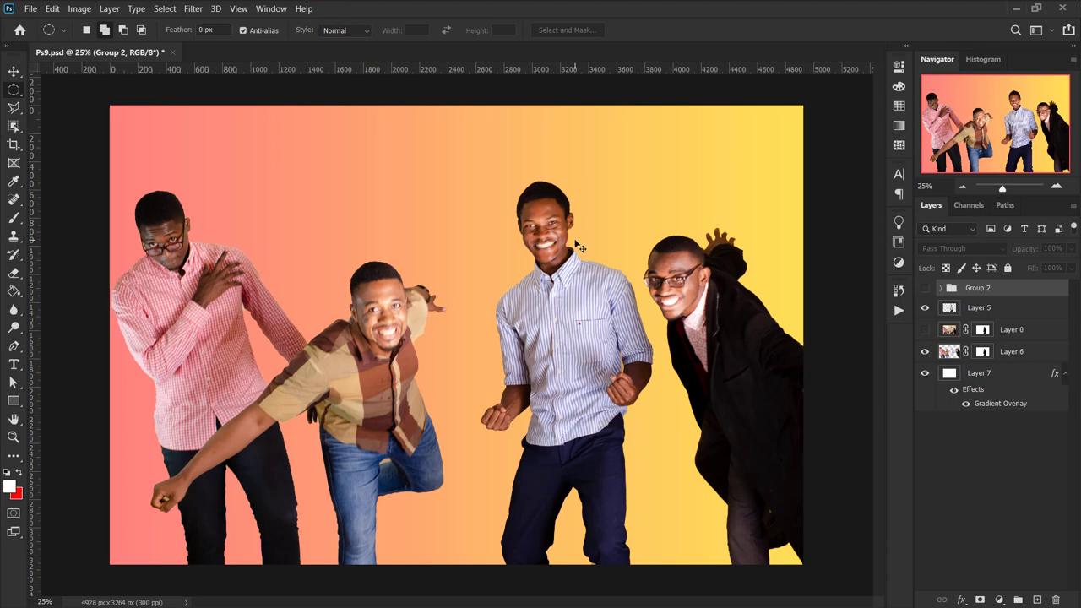
pyautogui.hotkey('ctrl', 'o')
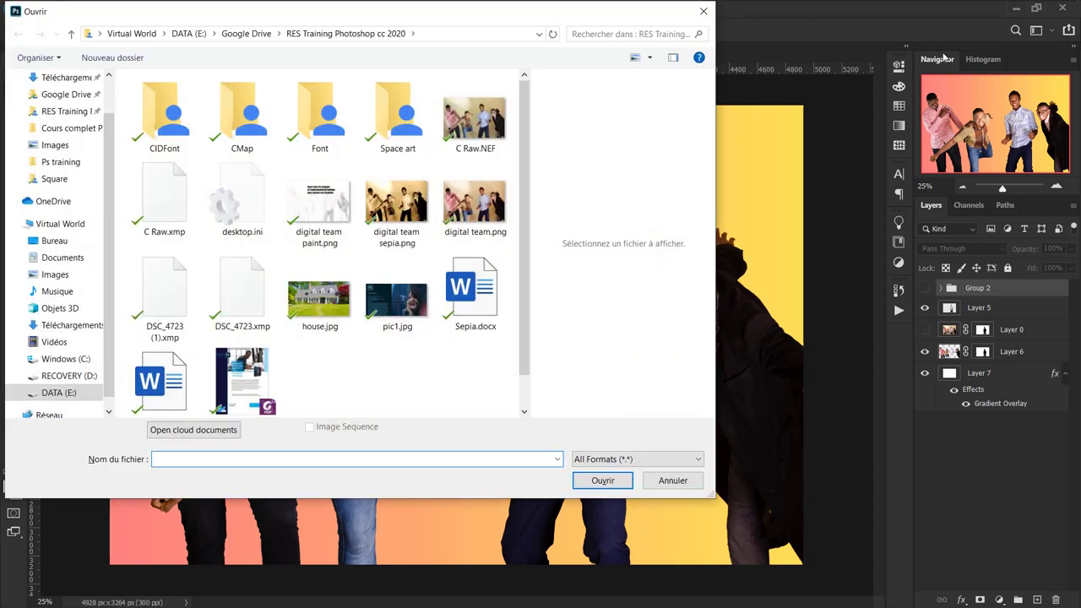
pyautogui.doubleClick(462, 216)
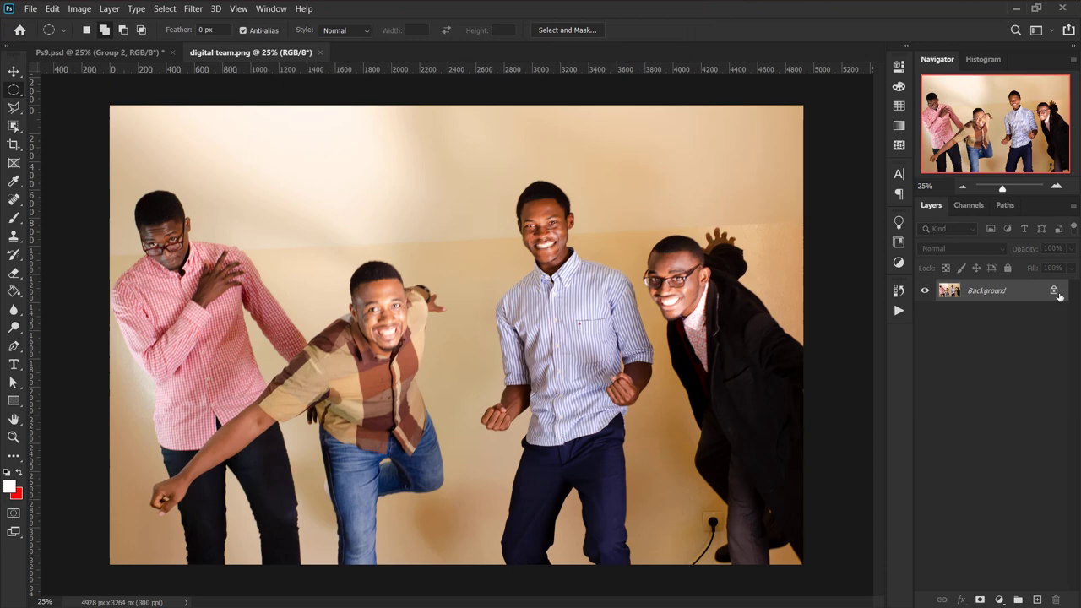
pyautogui.click(1055, 292)
pyautogui.hotkey('ctrl', 'j')
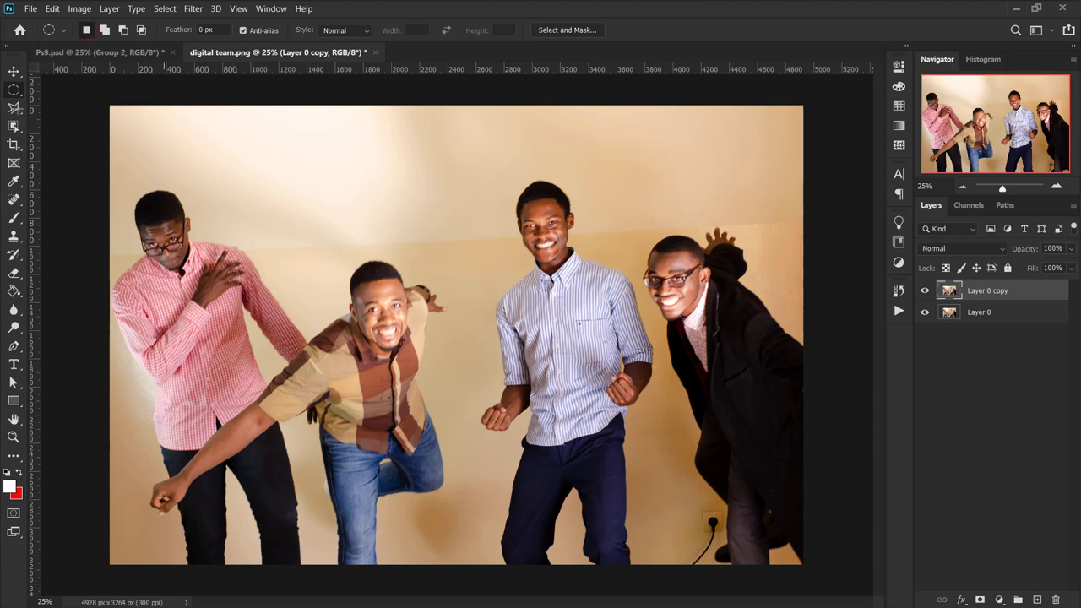
pyautogui.rightClick(15, 95)
pyautogui.click(56, 89)
pyautogui.moveTo(225, 159); pyautogui.dragTo(471, 335)
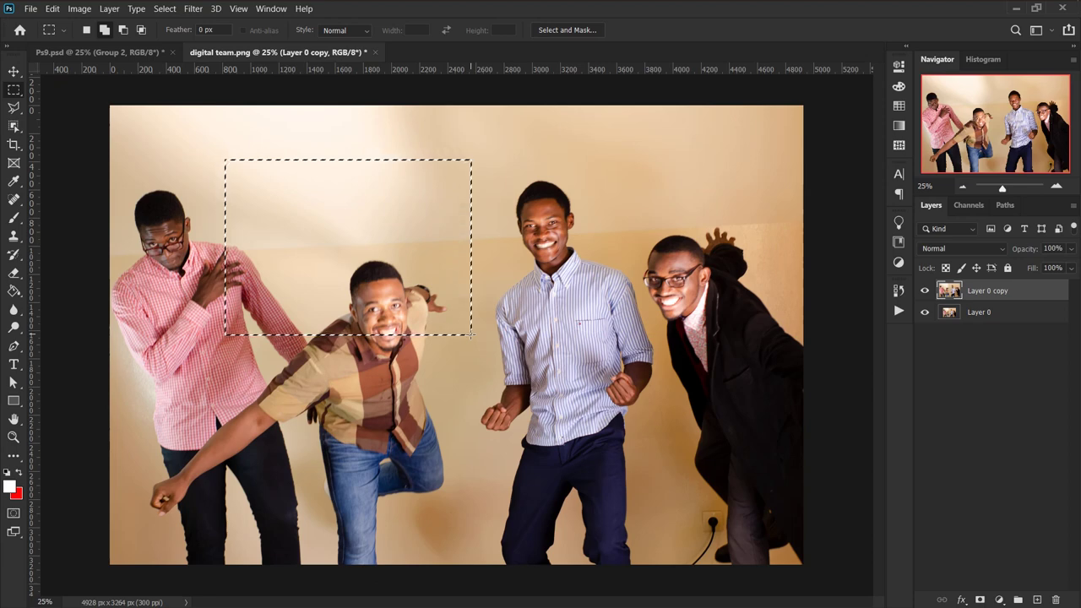
pyautogui.rightClick(15, 91)
pyautogui.click(48, 103)
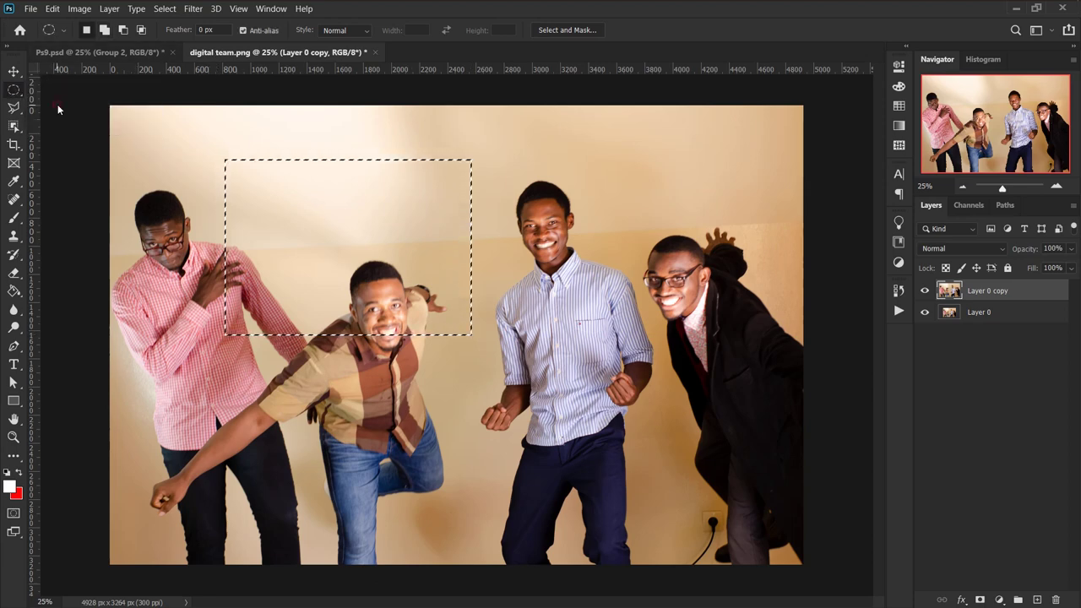
pyautogui.click(141, 29)
pyautogui.moveTo(397, 254); pyautogui.dragTo(583, 441)
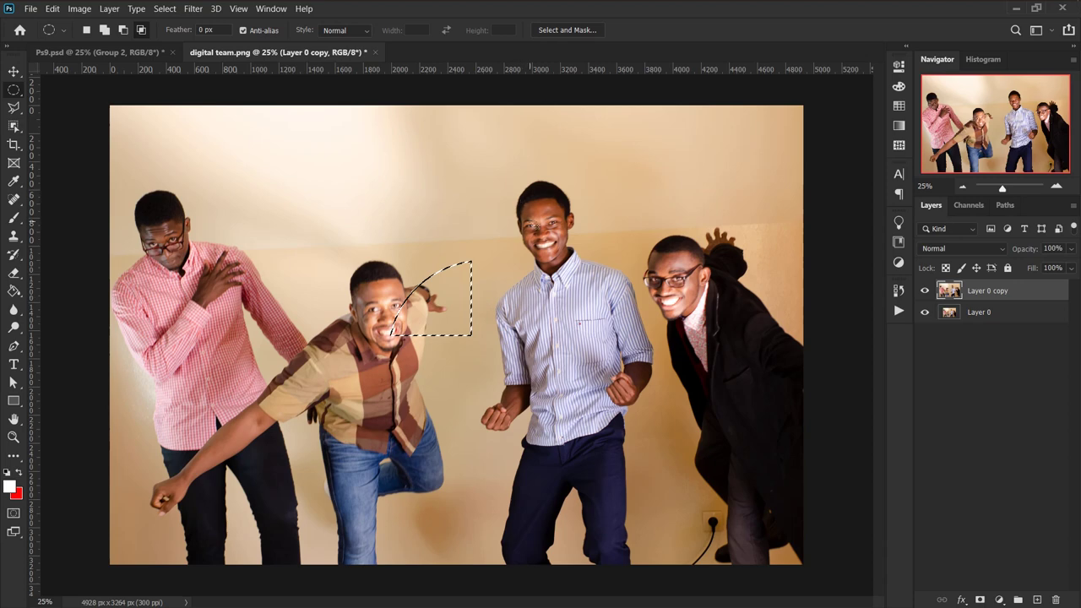
pyautogui.click(535, 230)
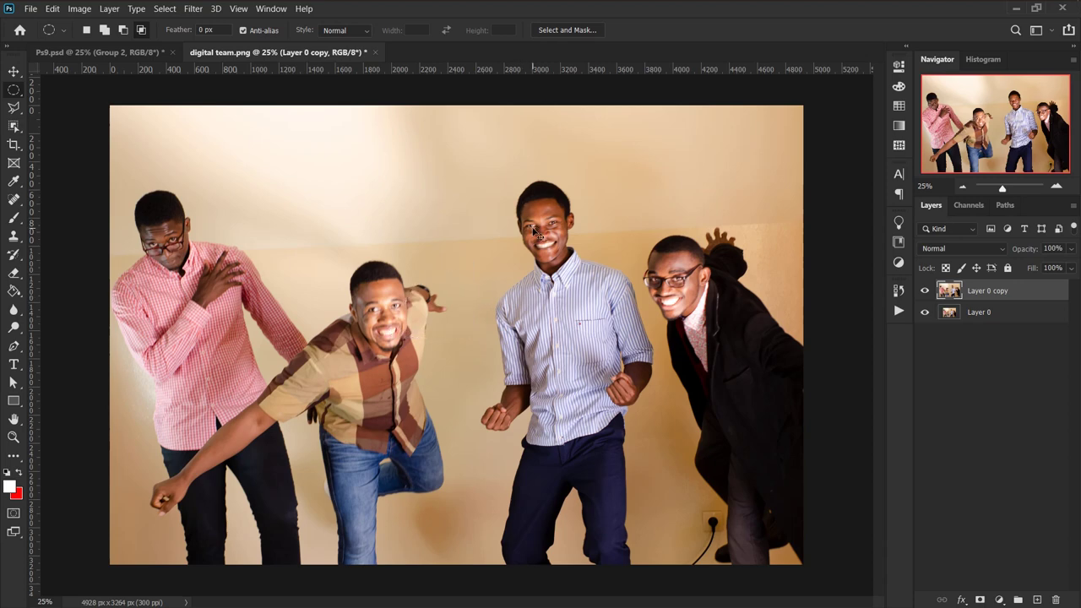
pyautogui.rightClick(13, 89)
pyautogui.click(93, 117)
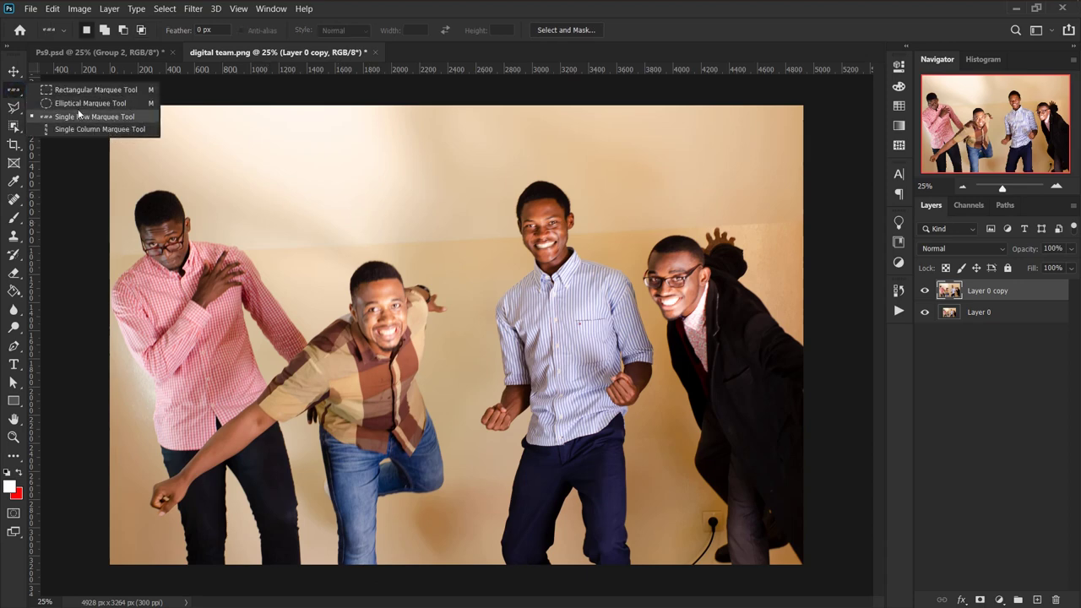
pyautogui.click(100, 97)
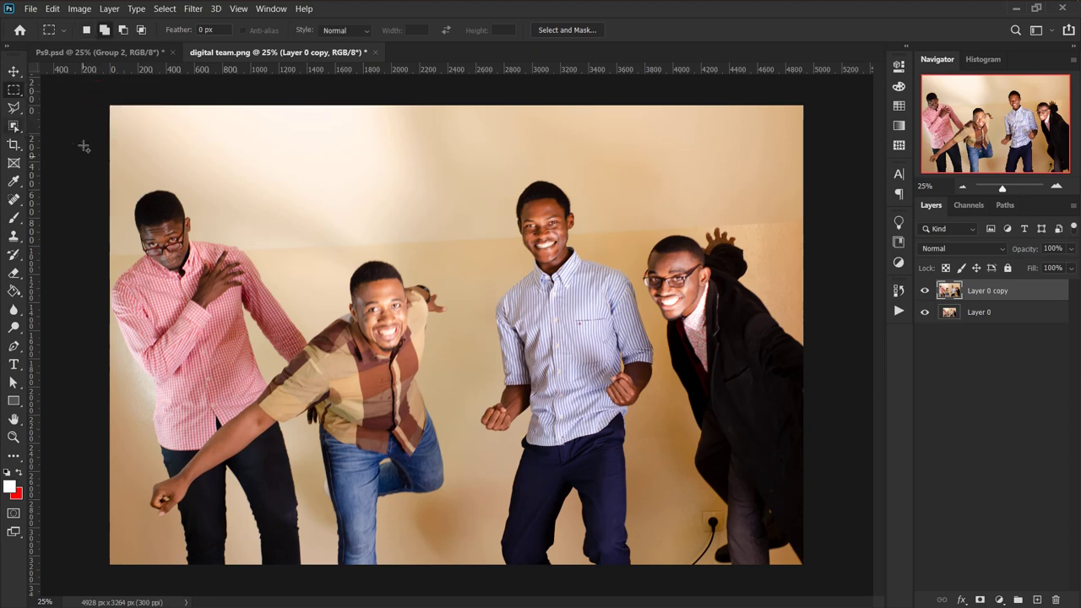
pyautogui.click(17, 113)
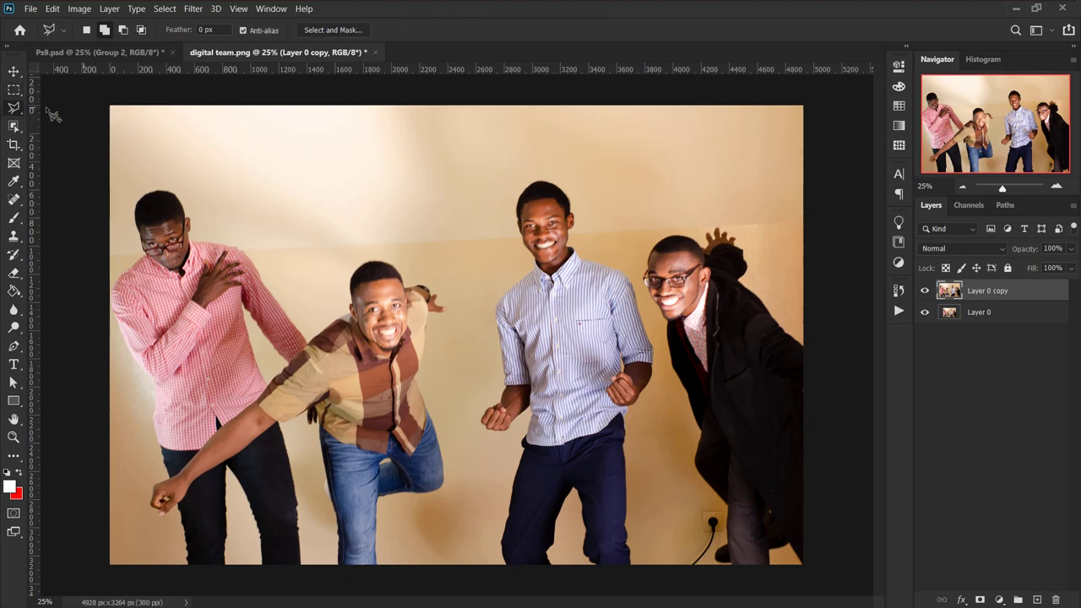
pyautogui.rightClick(20, 111)
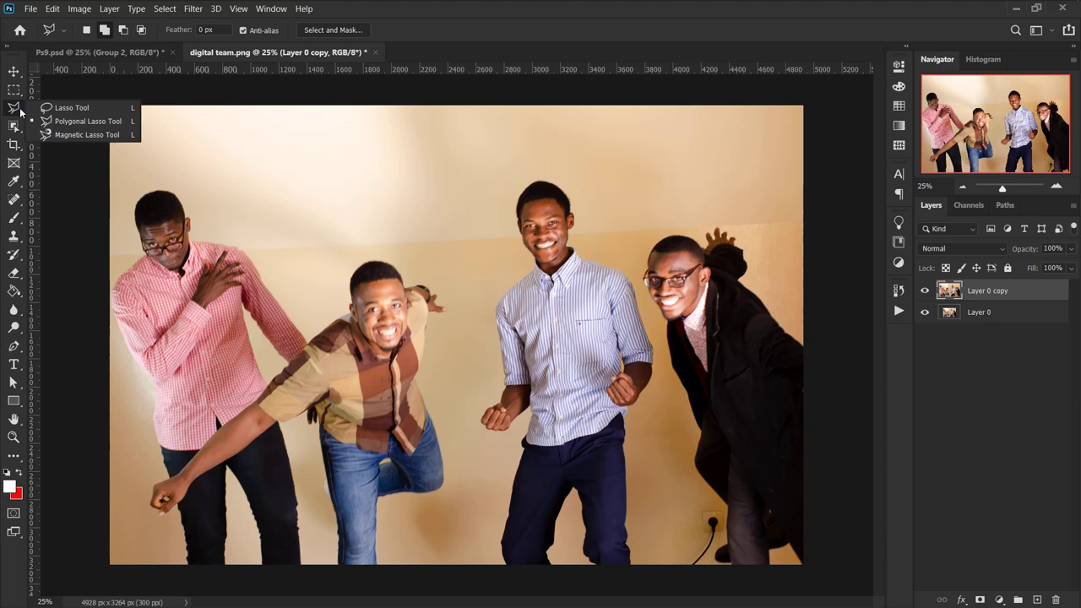
pyautogui.click(68, 109)
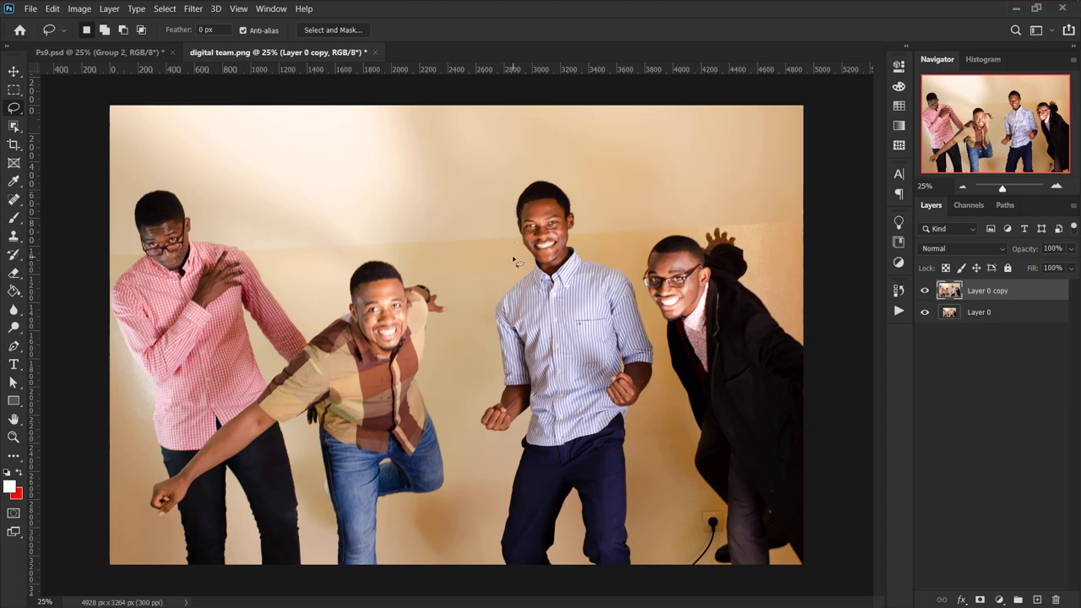
pyautogui.moveTo(513, 257)
pyautogui.mouseDown()
pyautogui.moveTo(486, 184)
pyautogui.moveTo(561, 160)
pyautogui.mouseUp()
pyautogui.moveTo(613, 254)
pyautogui.mouseDown()
pyautogui.moveTo(640, 279)
pyautogui.moveTo(651, 319)
pyautogui.mouseUp()
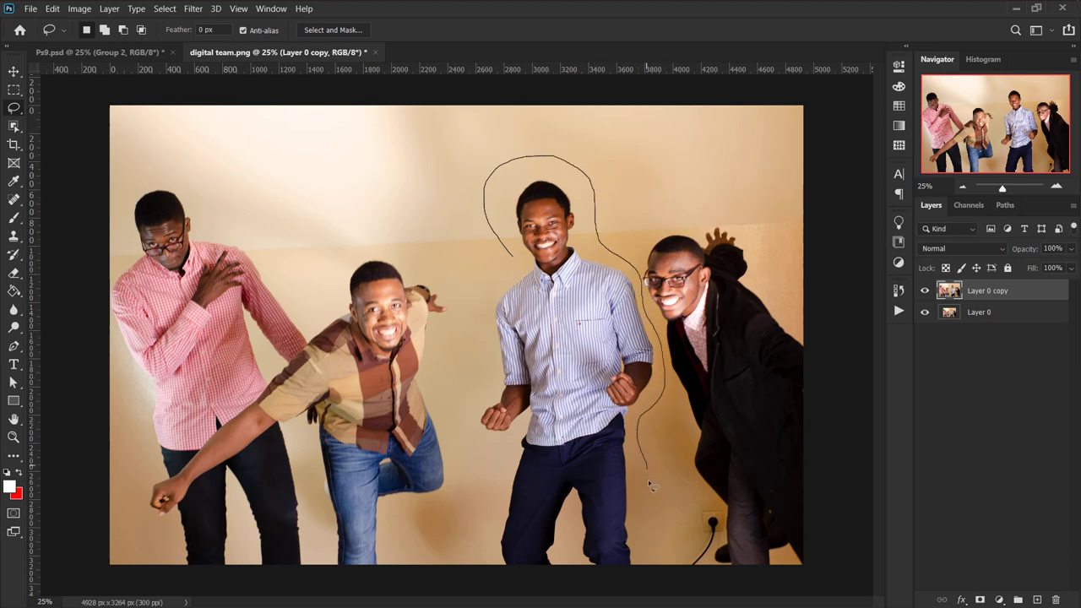
pyautogui.moveTo(650, 485)
pyautogui.mouseDown()
pyautogui.moveTo(652, 573)
pyautogui.moveTo(553, 554)
pyautogui.moveTo(404, 464)
pyautogui.moveTo(420, 355)
pyautogui.moveTo(502, 299)
pyautogui.moveTo(516, 264)
pyautogui.mouseUp()
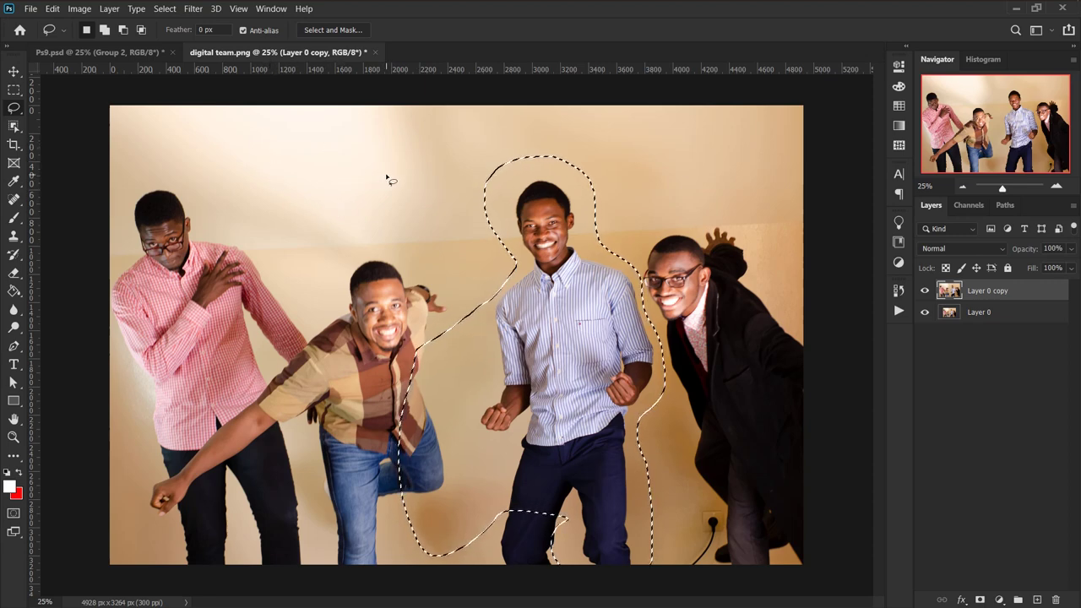
pyautogui.moveTo(301, 148)
pyautogui.mouseDown()
pyautogui.moveTo(336, 249)
pyautogui.moveTo(322, 246)
pyautogui.mouseUp()
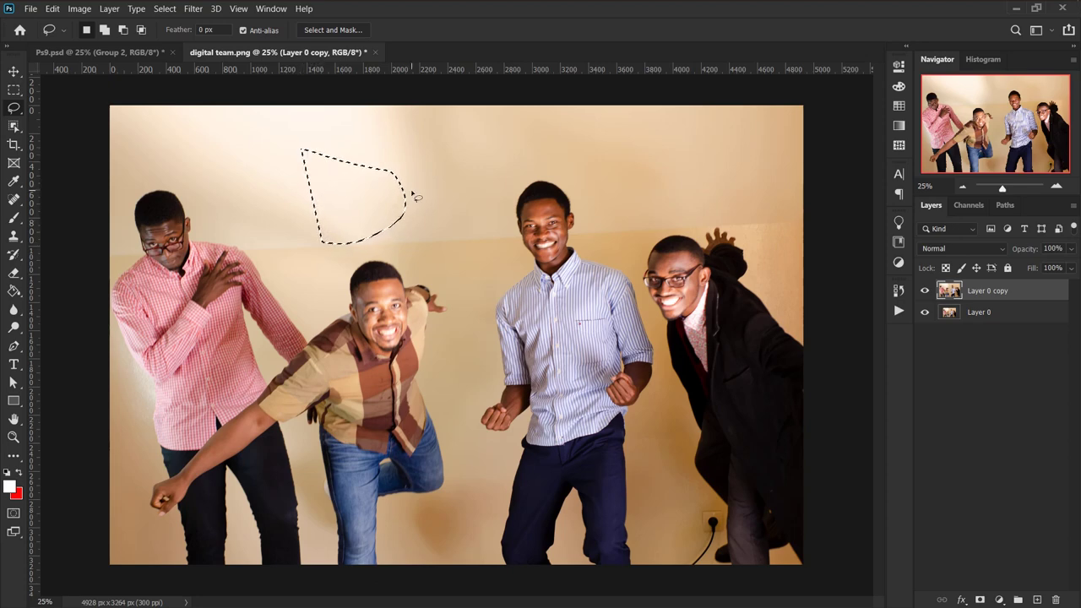
pyautogui.hotkey('ctrl', 'd')
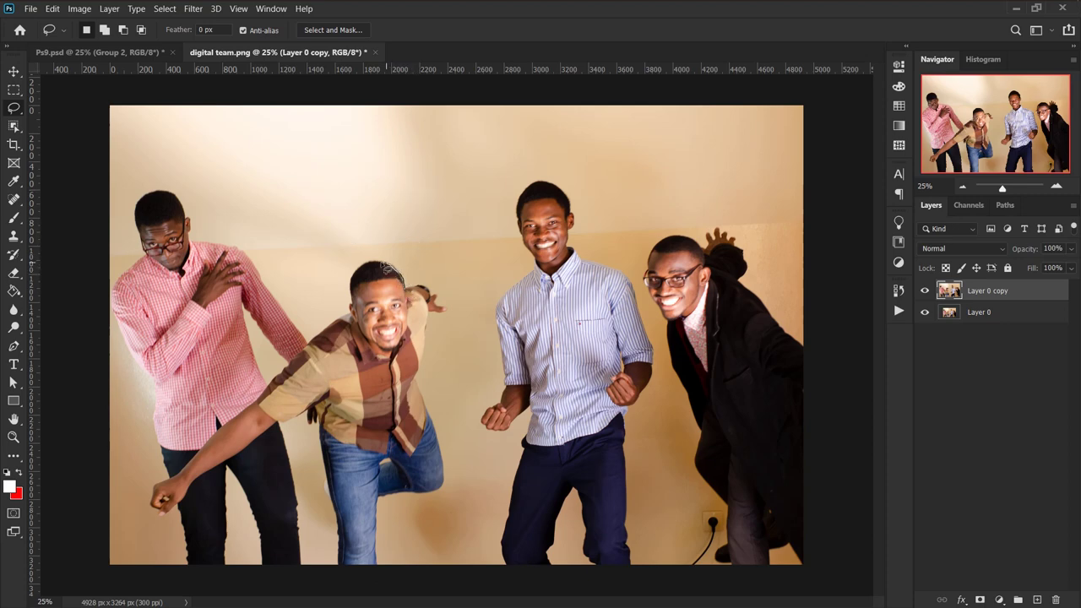
# - Lasso a freehand outline around the plaid-shirted man's head
pyautogui.moveTo(364, 268); pyautogui.dragTo(358, 302)
pyautogui.moveTo(375, 351); pyautogui.dragTo(408, 352)
pyautogui.moveTo(408, 292); pyautogui.dragTo(397, 268)
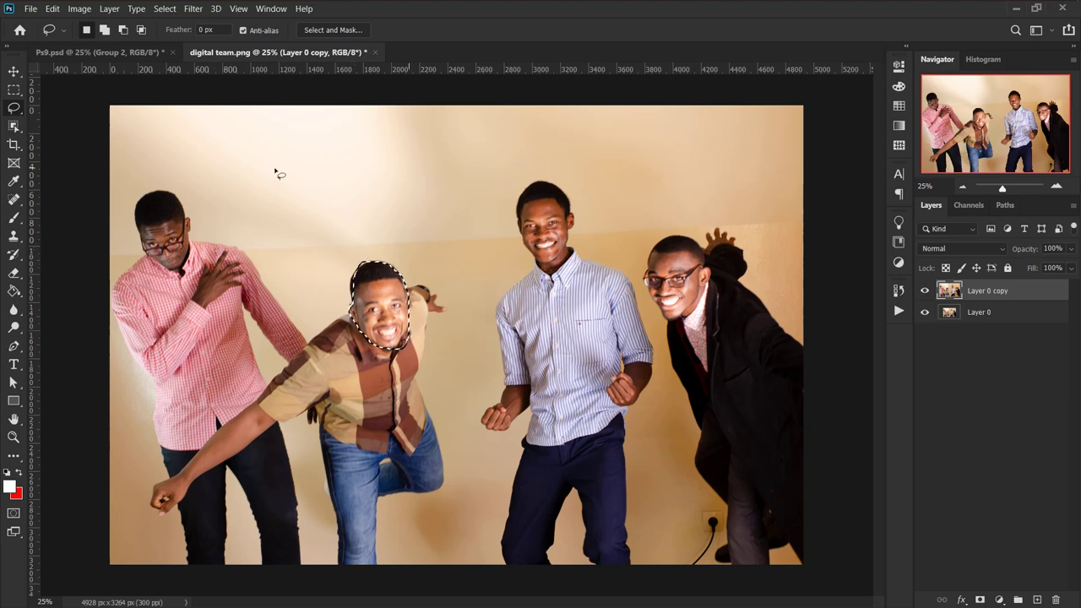
# - In Add to selection mode, add freehand shapes on the wall, the striped man's collar and arm
pyautogui.click(105, 30)
pyautogui.moveTo(364, 213); pyautogui.dragTo(362, 235)
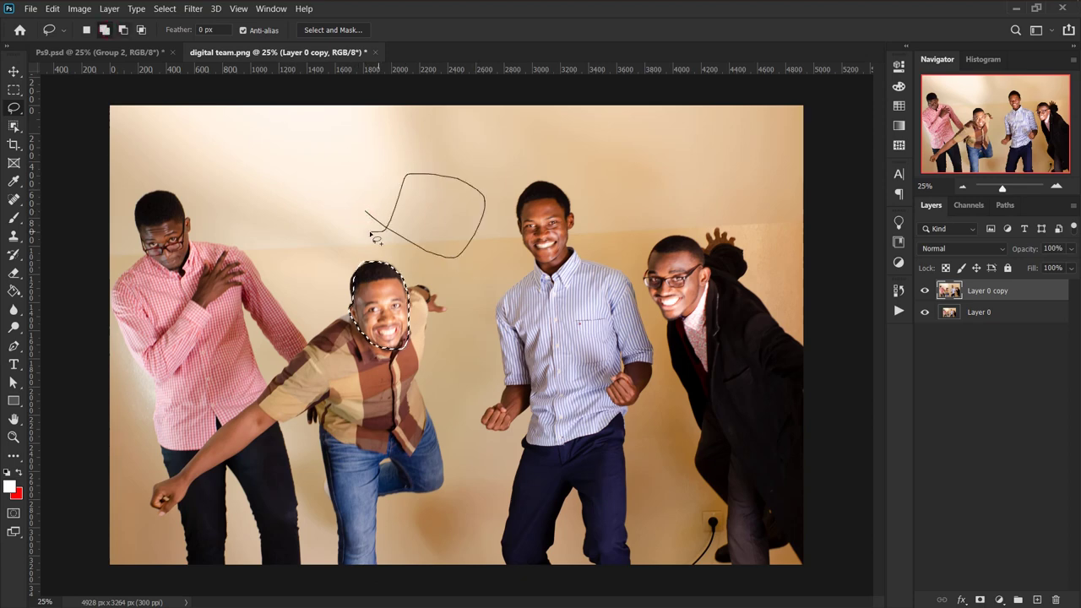
pyautogui.moveTo(566, 257); pyautogui.dragTo(567, 250)
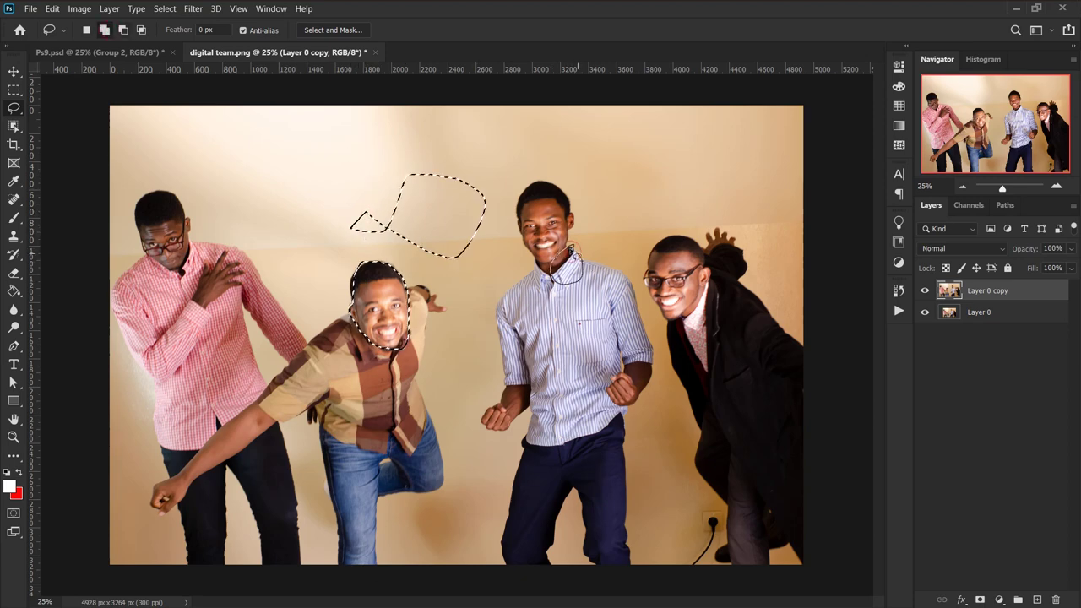
pyautogui.moveTo(477, 368); pyautogui.dragTo(438, 358)
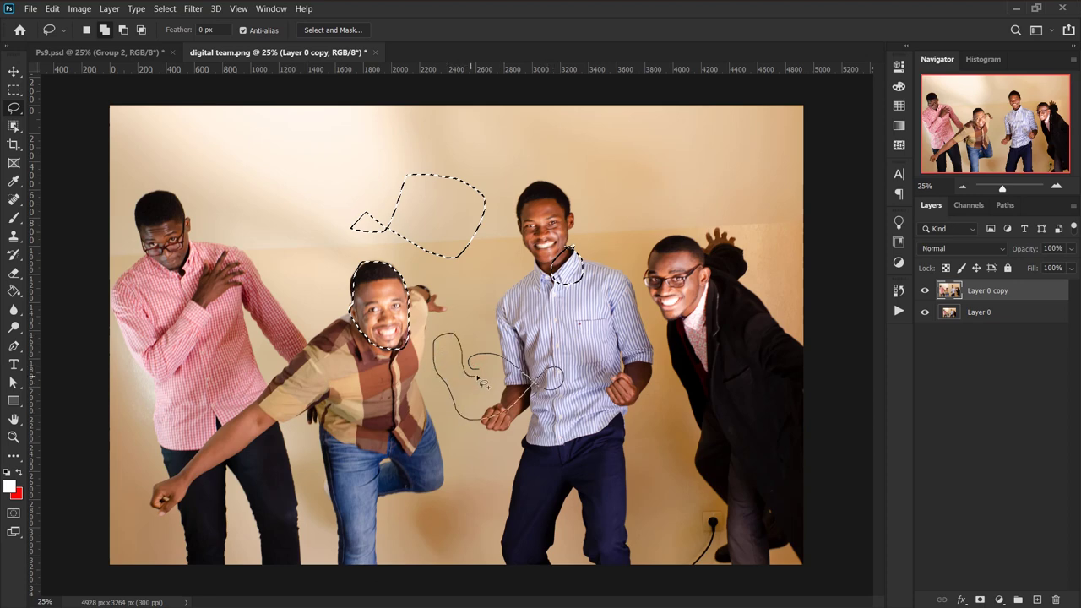
pyautogui.moveTo(484, 377); pyautogui.dragTo(485, 378)
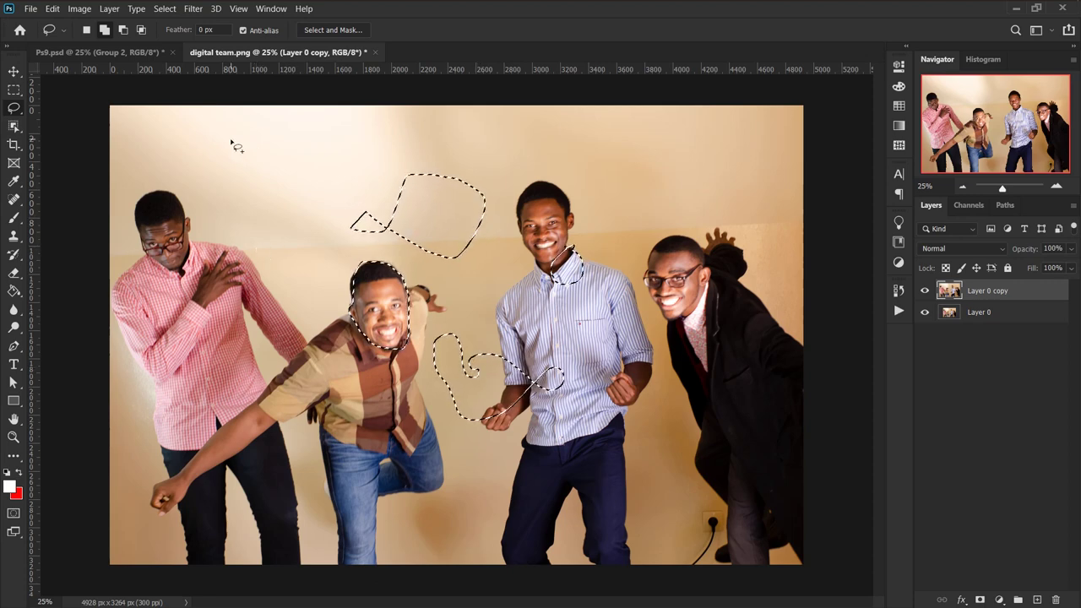
pyautogui.rightClick(20, 110)
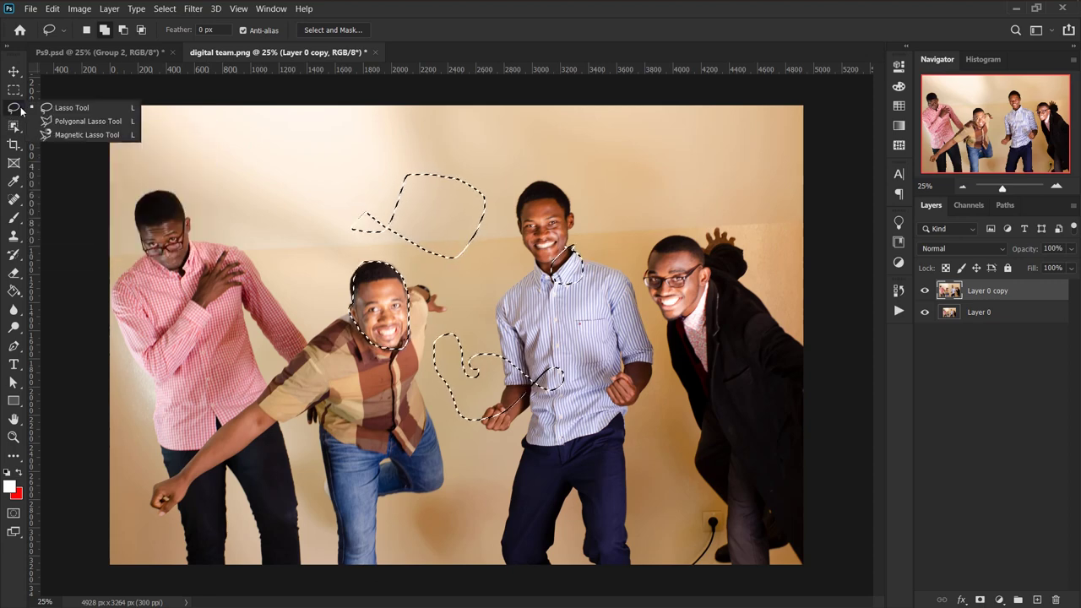
# - Switch to the Polygonal Lasso, clear the freehand selection, zoom in, and outline a zigzag wall shape
pyautogui.click(87, 123)
pyautogui.hotkey('ctrl', 'd')
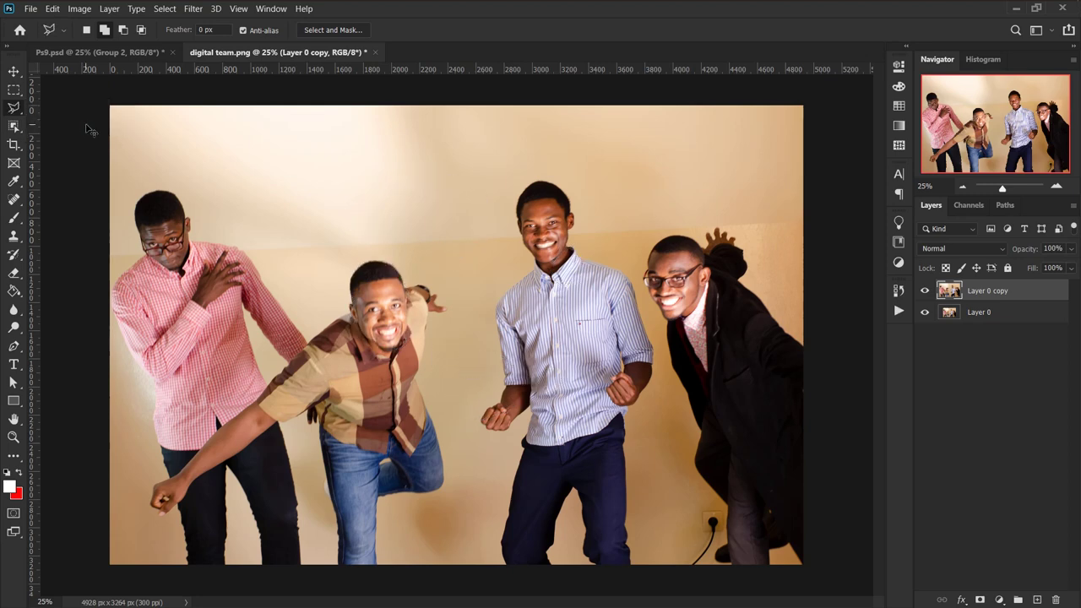
pyautogui.hotkey('ctrl', '+')
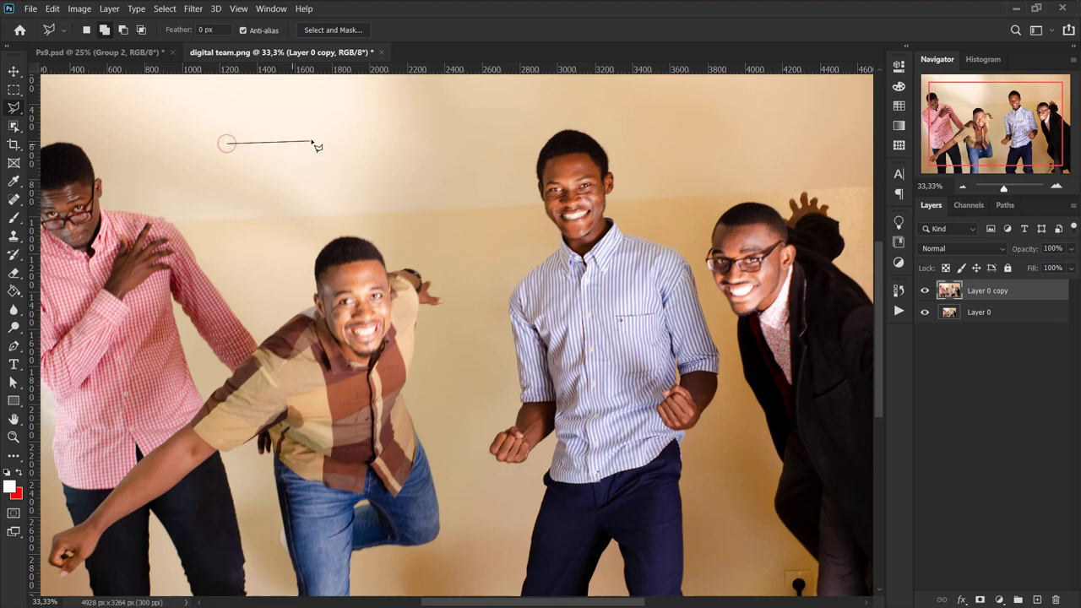
pyautogui.click(340, 117)
pyautogui.click(377, 166)
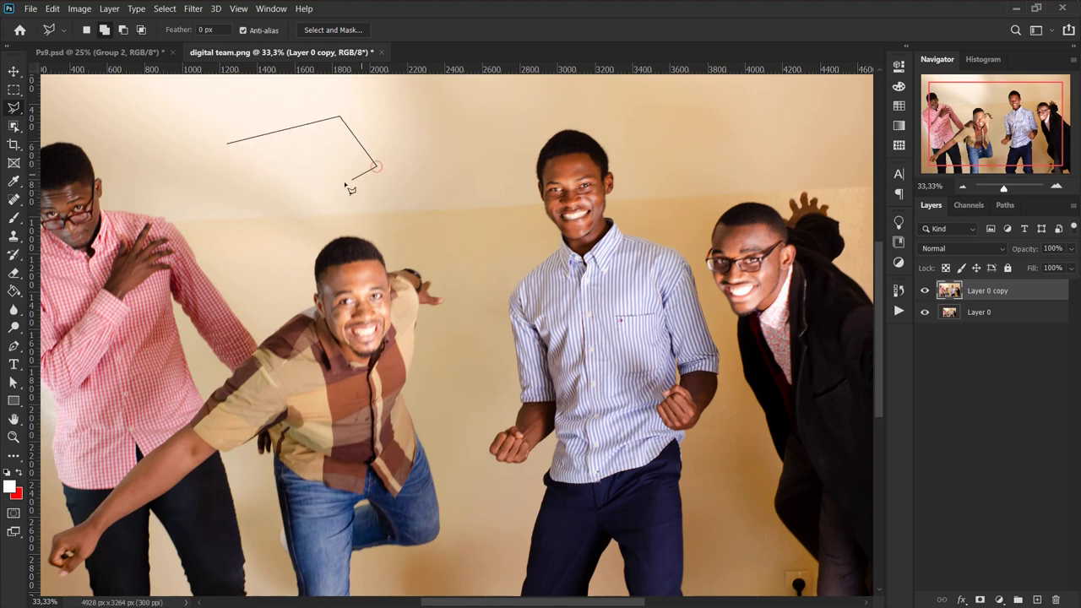
pyautogui.click(329, 191)
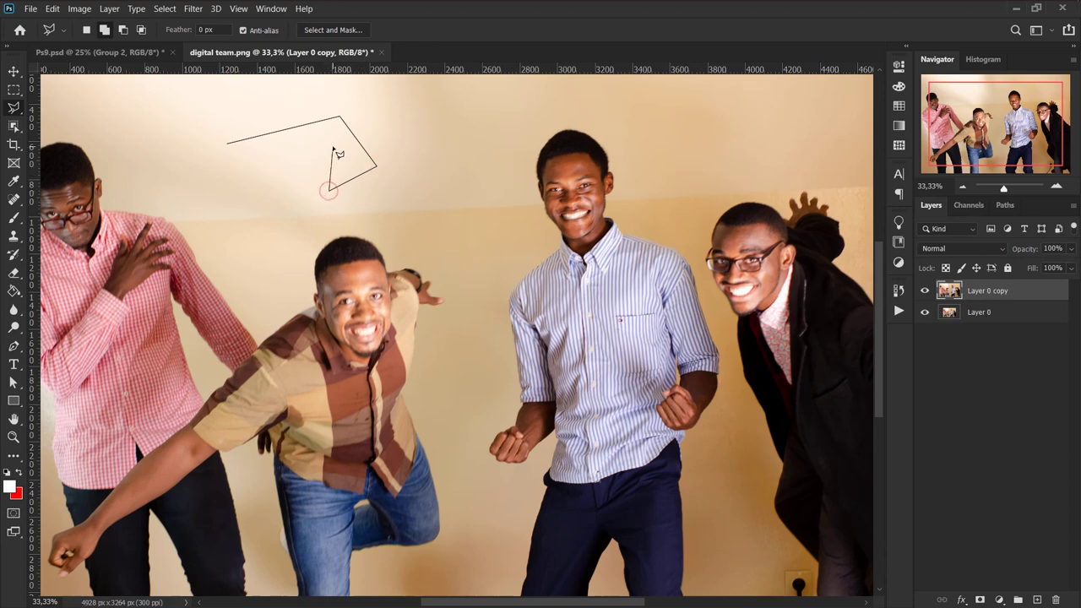
pyautogui.click(333, 147)
pyautogui.click(278, 179)
pyautogui.click(263, 146)
pyautogui.click(216, 180)
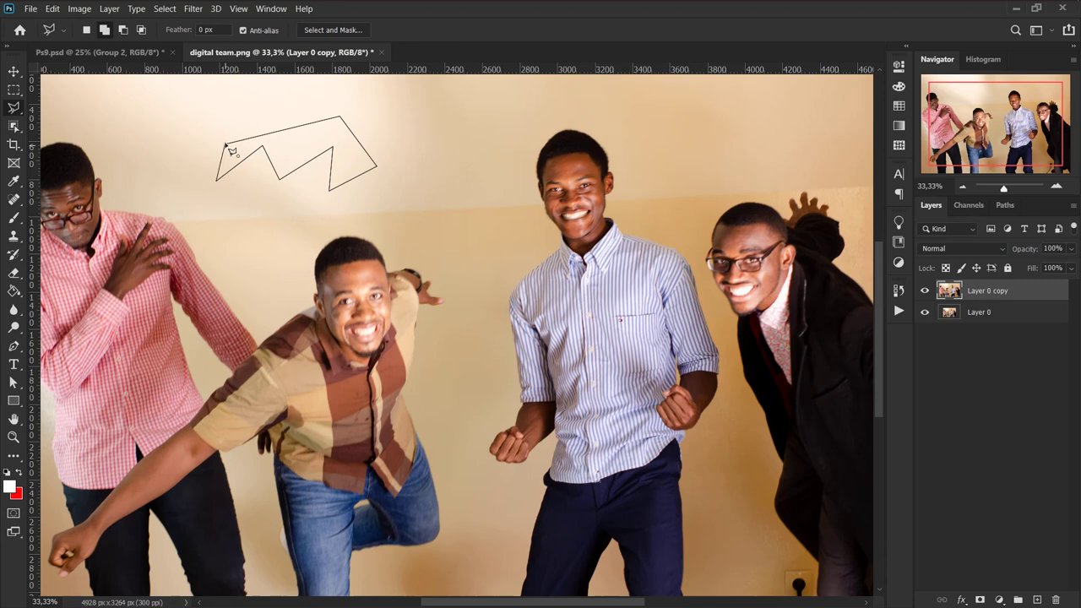
pyautogui.click(226, 145)
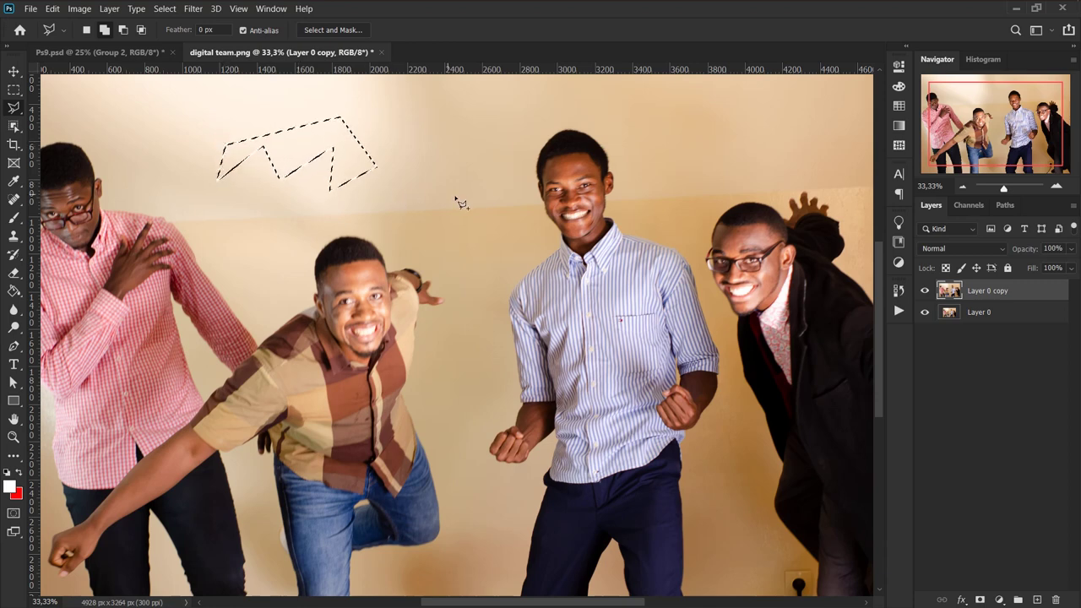
# - Draw a second polygonal outline across the striped-shirt man's head, then deselect everything
pyautogui.click(463, 129)
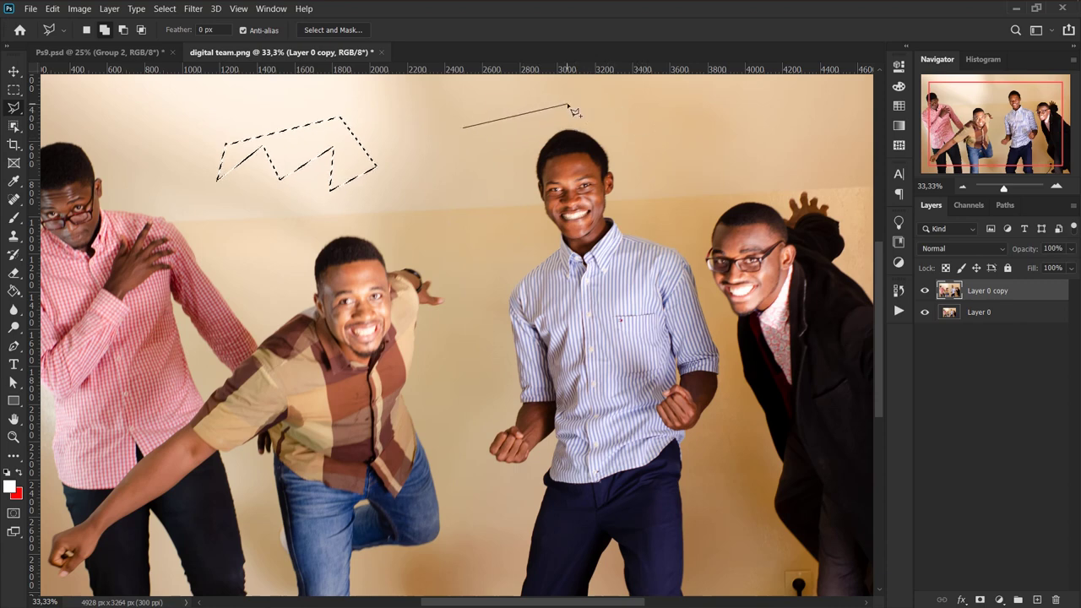
pyautogui.click(567, 105)
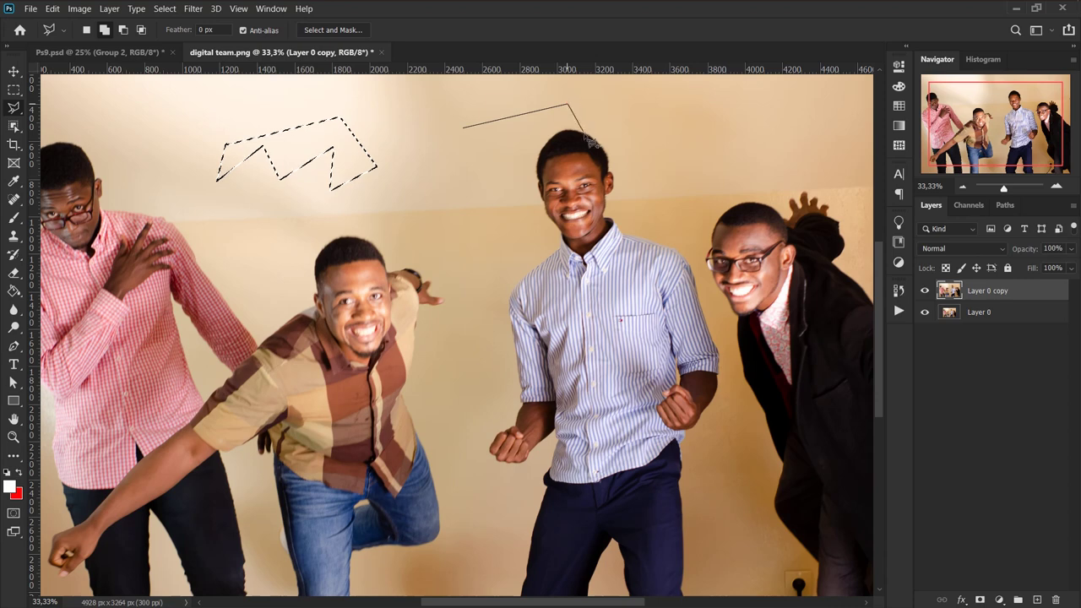
pyautogui.click(664, 191)
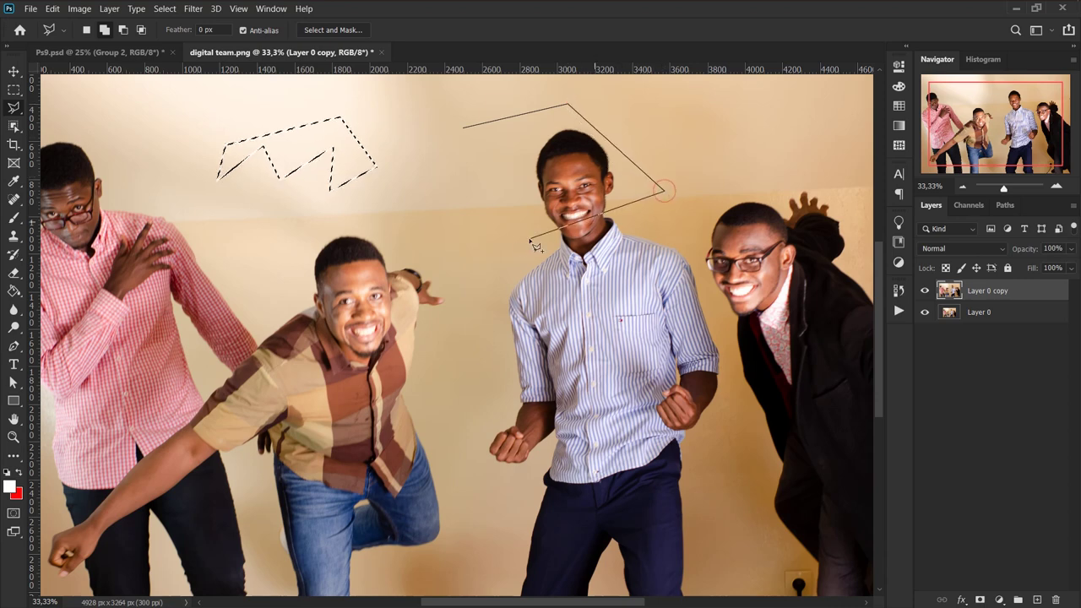
pyautogui.click(488, 253)
pyautogui.click(515, 186)
pyautogui.click(437, 191)
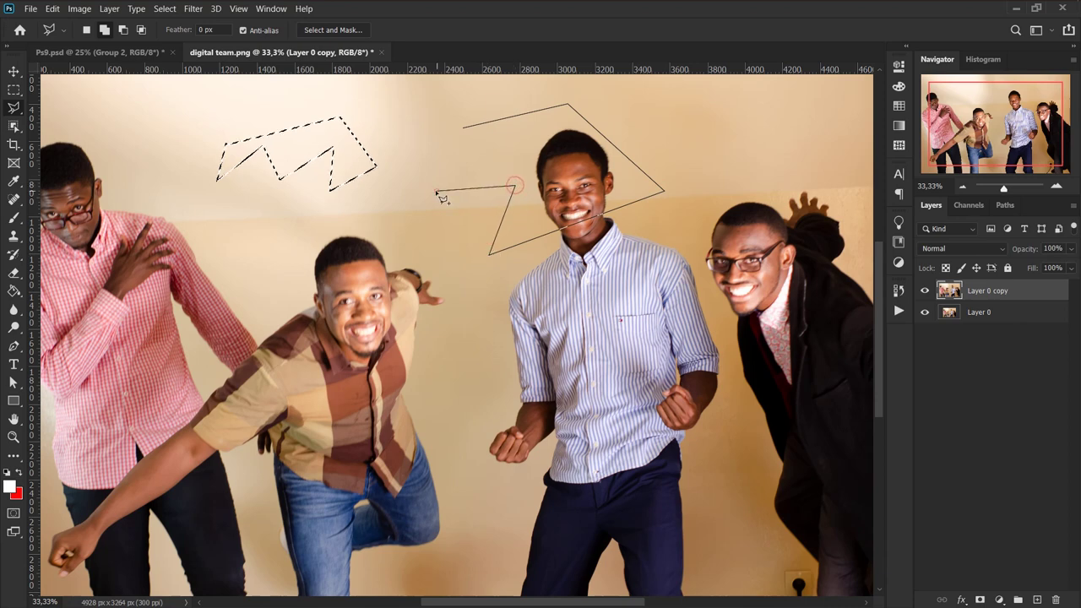
pyautogui.click(537, 97)
pyautogui.click(465, 127)
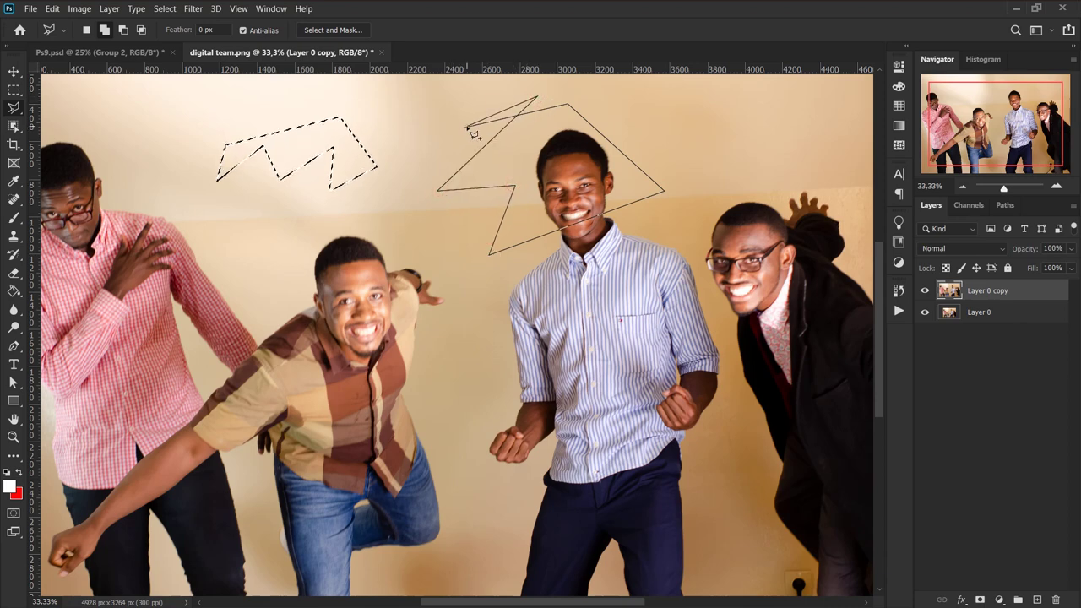
pyautogui.doubleClick(424, 142)
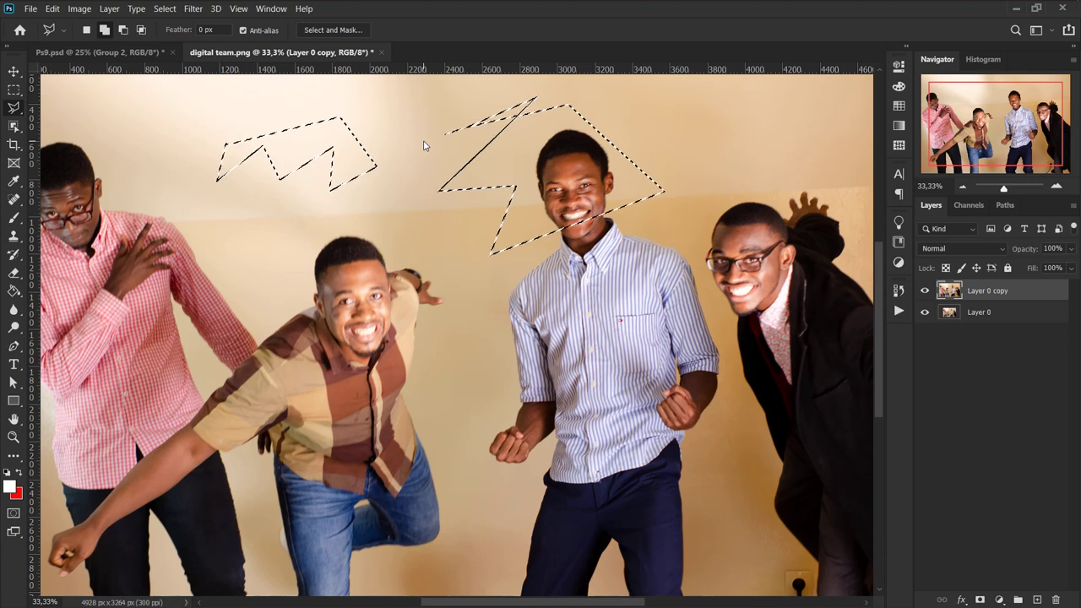
pyautogui.hotkey('ctrl', 'd')
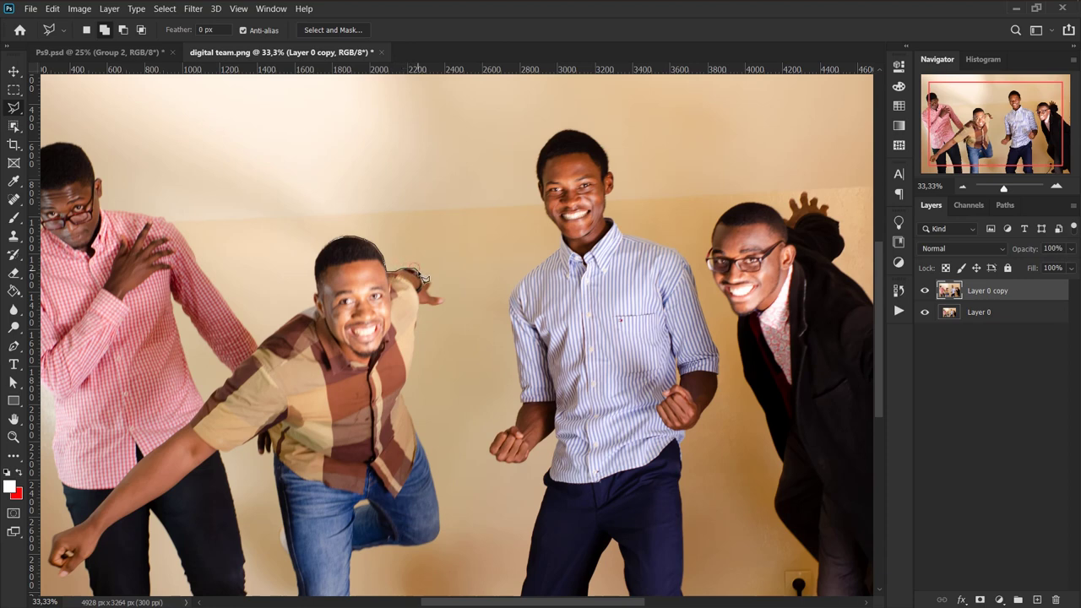
pyautogui.click(415, 266)
pyautogui.click(440, 307)
pyautogui.click(413, 373)
pyautogui.click(410, 418)
pyautogui.click(437, 486)
pyautogui.click(445, 523)
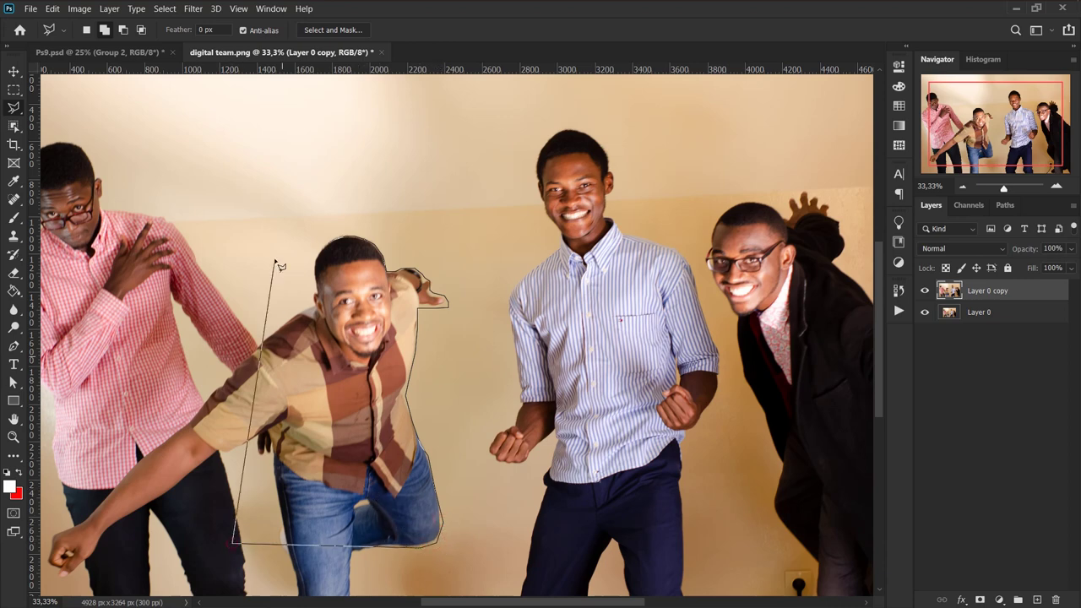
pyautogui.click(262, 231)
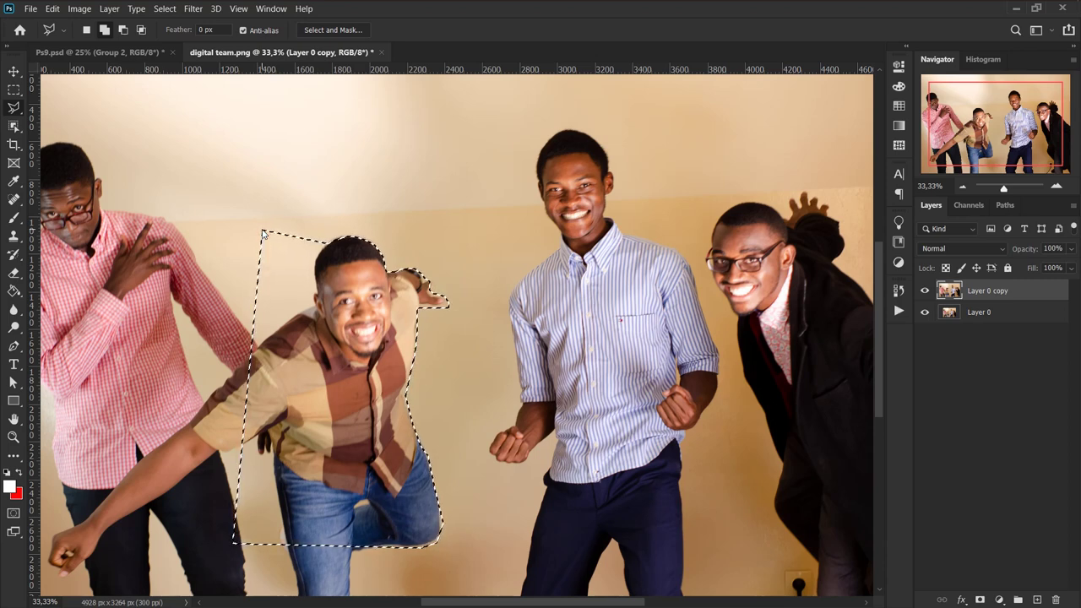
pyautogui.click(13, 107)
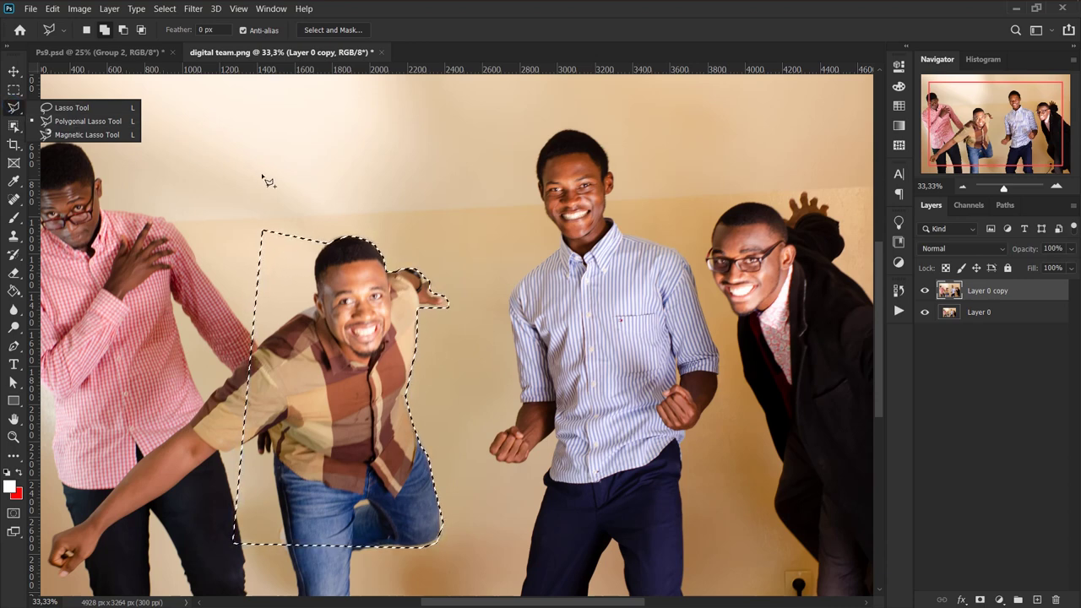
pyautogui.hotkey('ctrl', 'd')
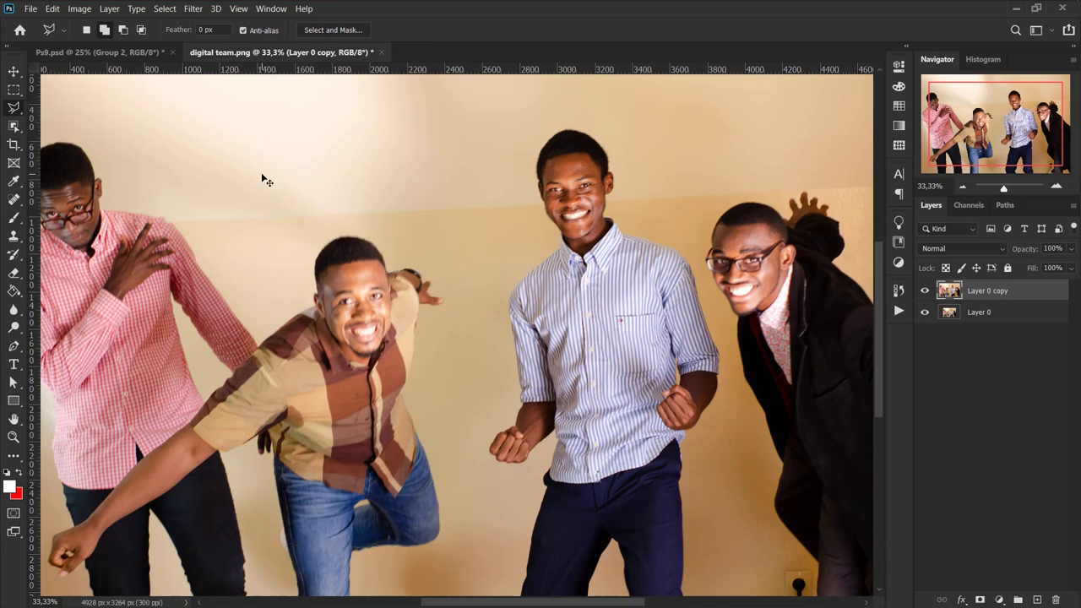
# - Trace the checked-shirt man's head, raised hand and upper body with the Magnetic Lasso
pyautogui.rightClick(17, 115)
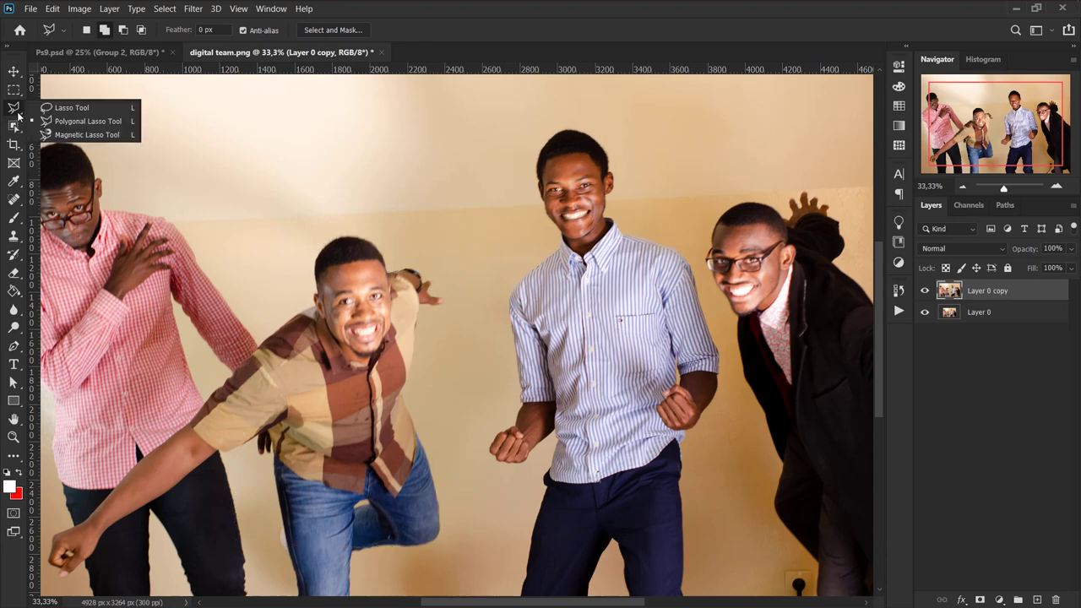
pyautogui.click(76, 134)
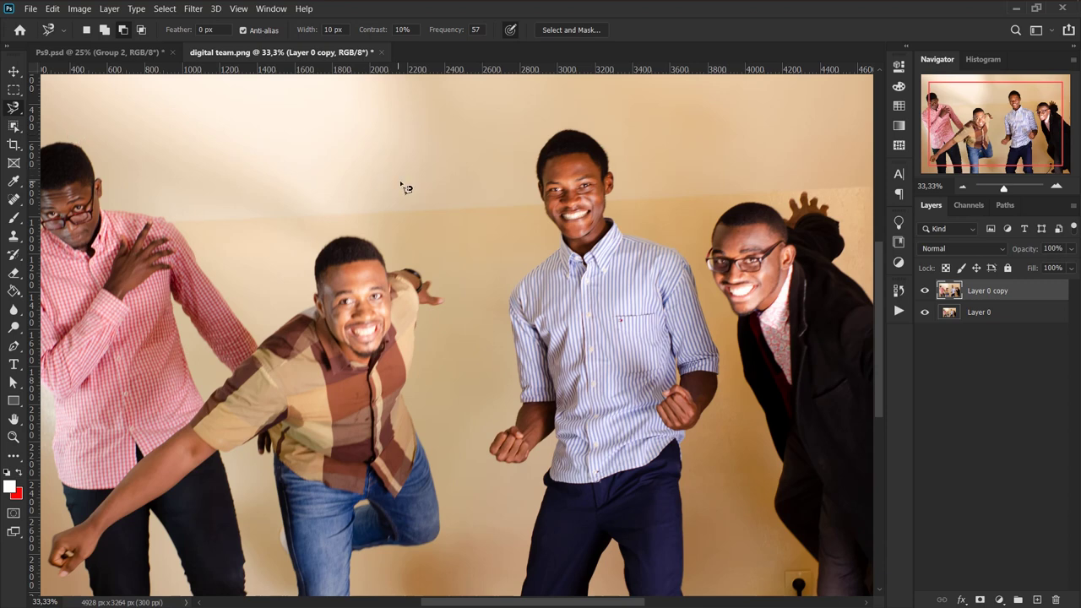
pyautogui.click(336, 238)
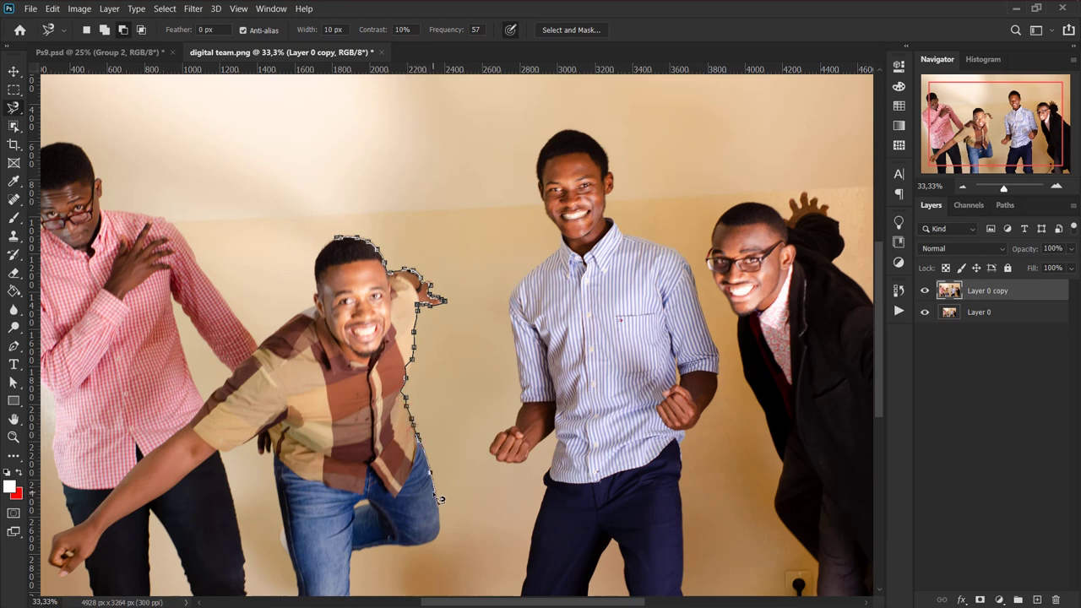
pyautogui.click(280, 257)
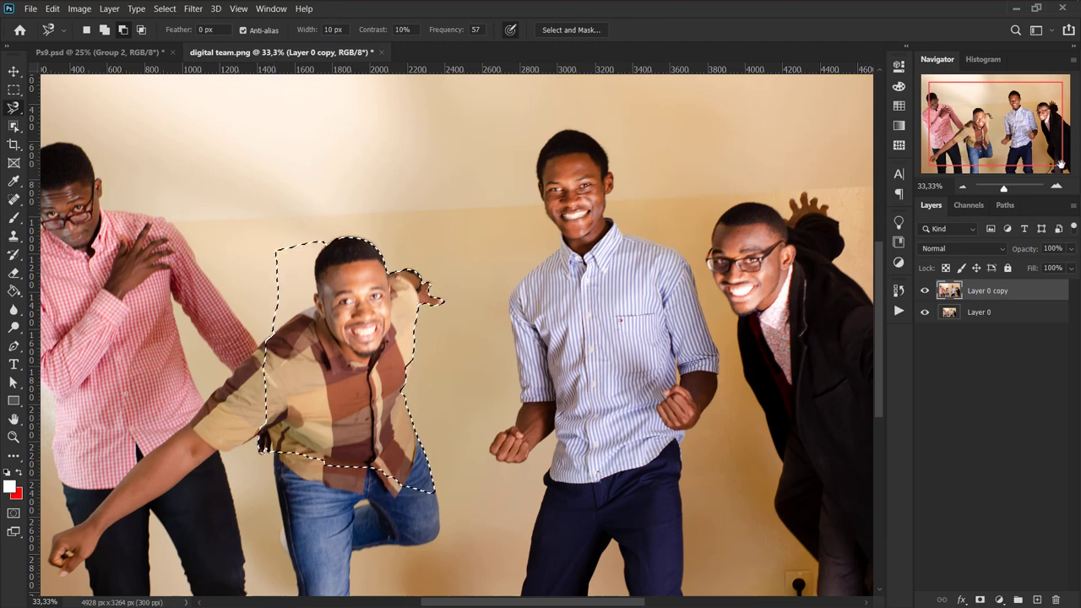
# - Zoom in and add the fingertip to the selection with the Polygonal Lasso, then zoom back out
pyautogui.click(1057, 186)
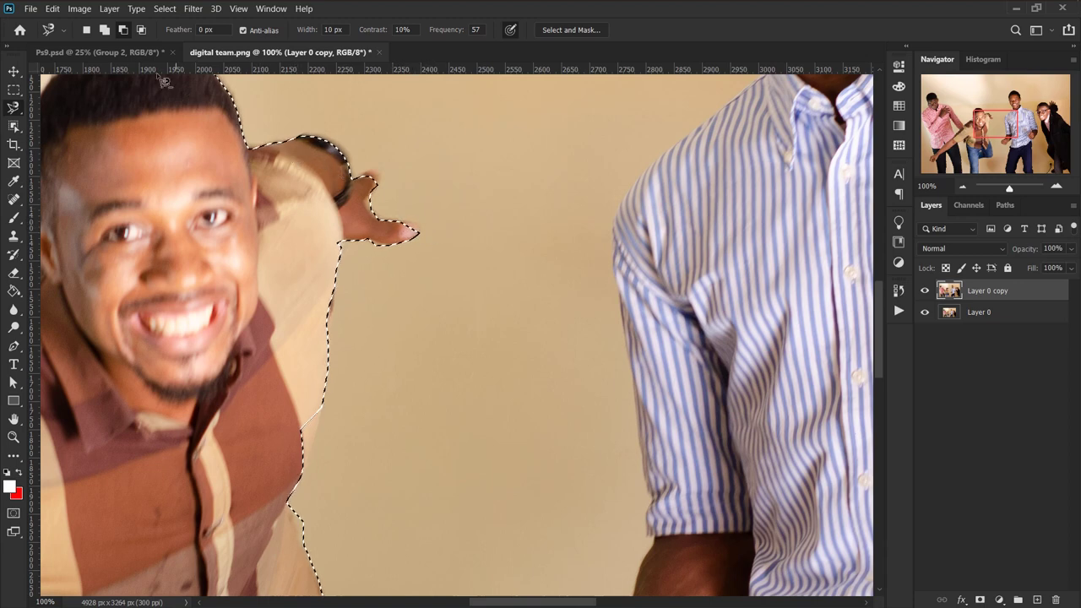
pyautogui.click(104, 30)
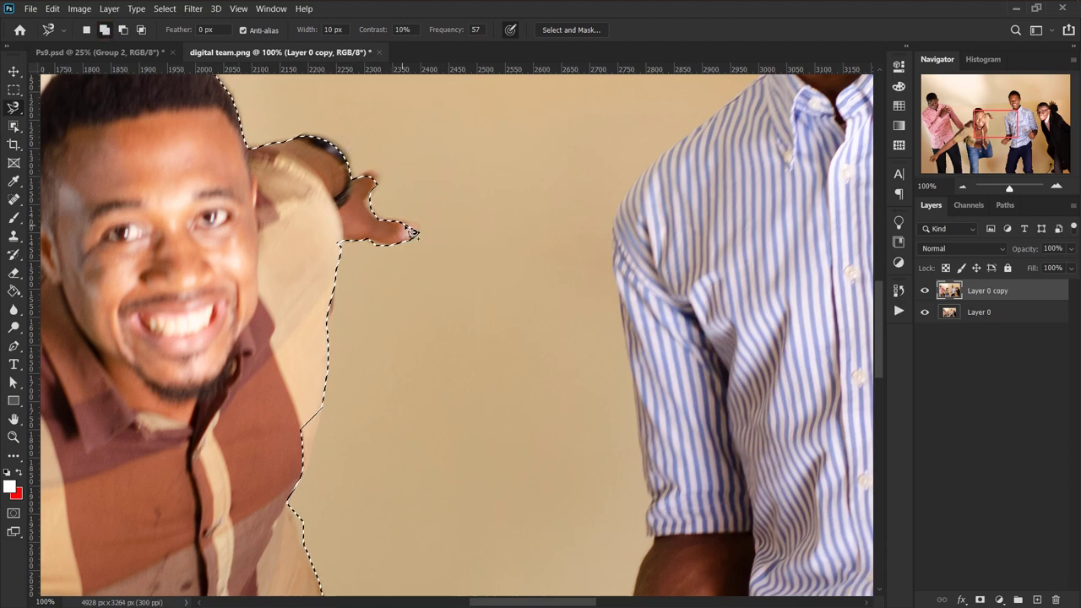
pyautogui.rightClick(18, 110)
pyautogui.click(67, 116)
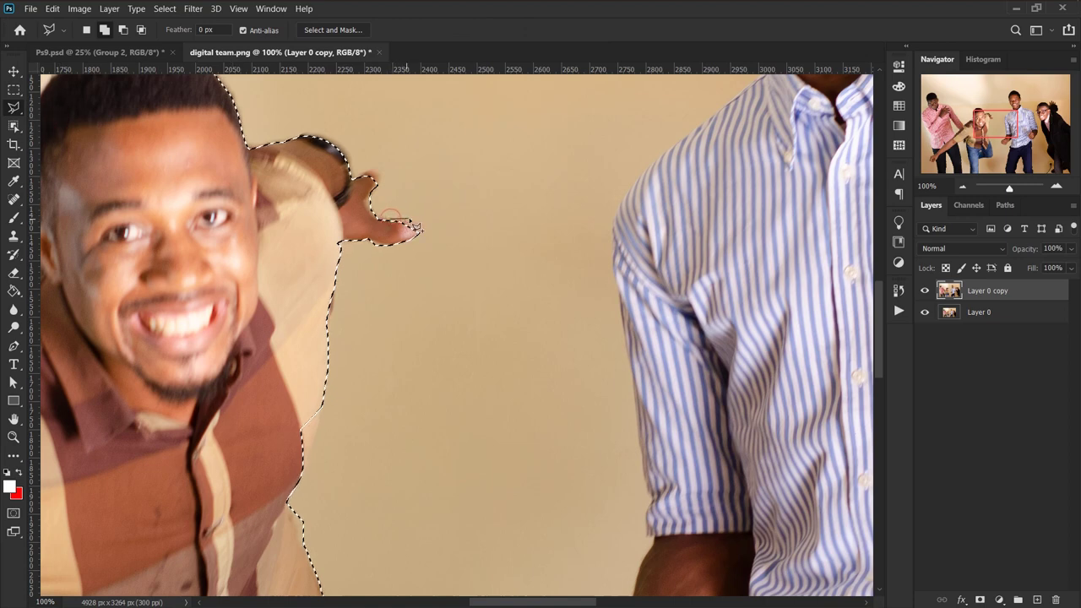
pyautogui.click(413, 218)
pyautogui.click(431, 234)
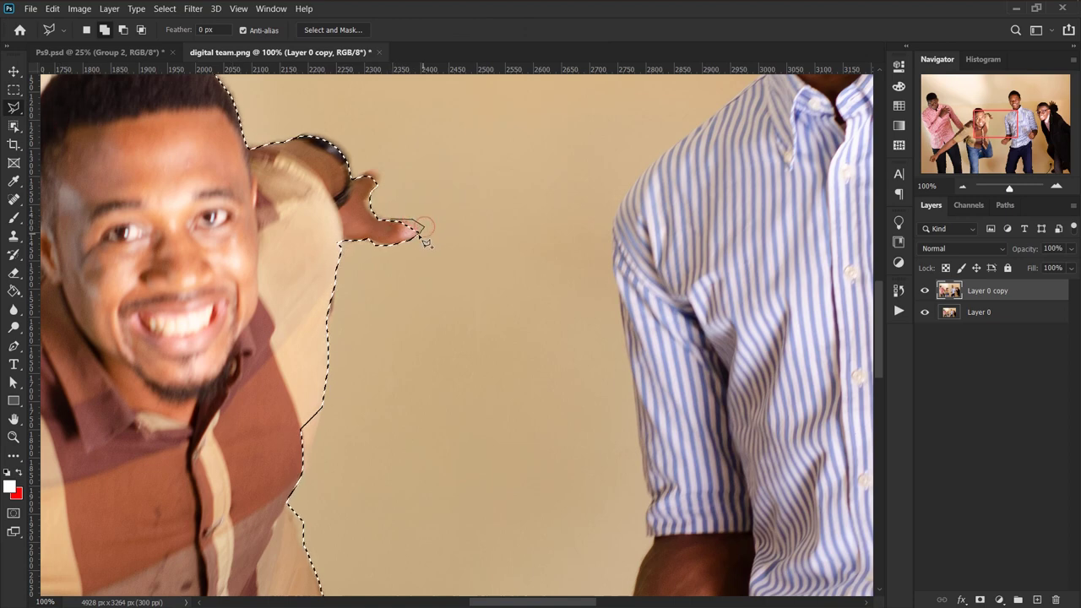
pyautogui.click(381, 240)
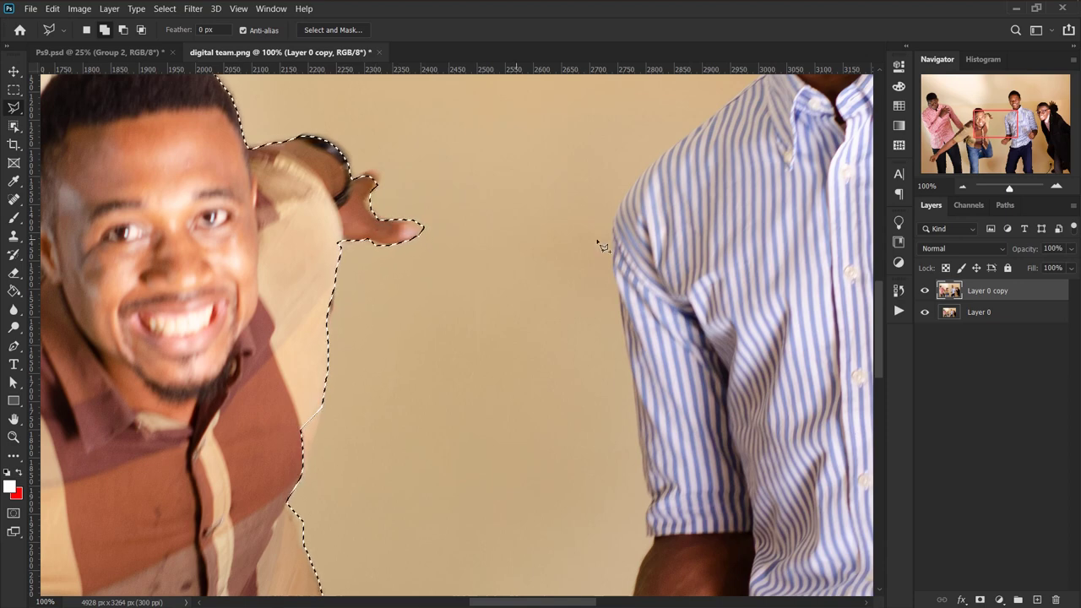
pyautogui.click(964, 185)
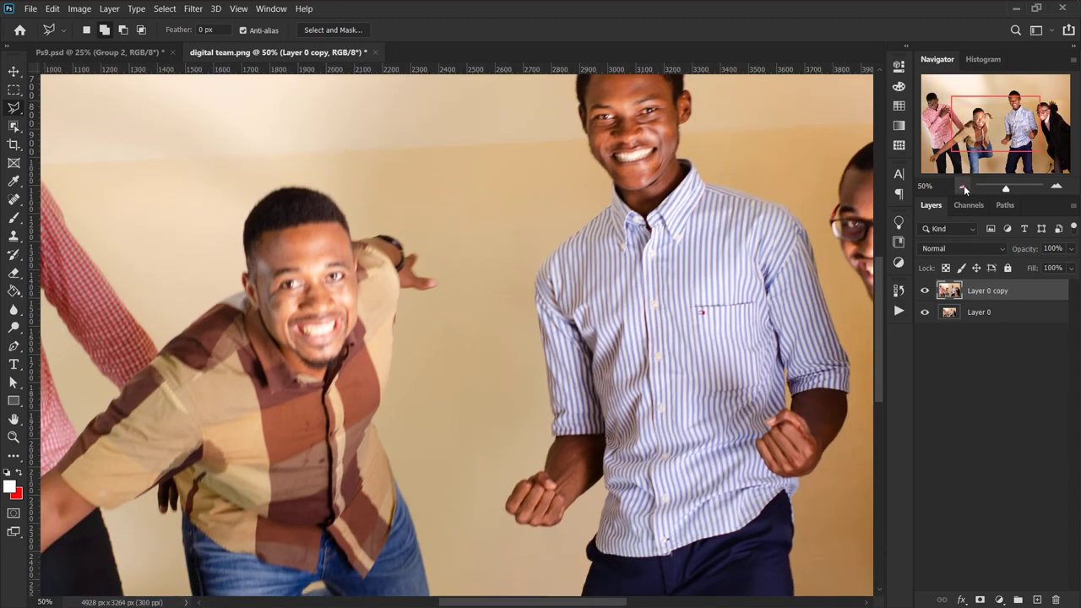
pyautogui.click(964, 185)
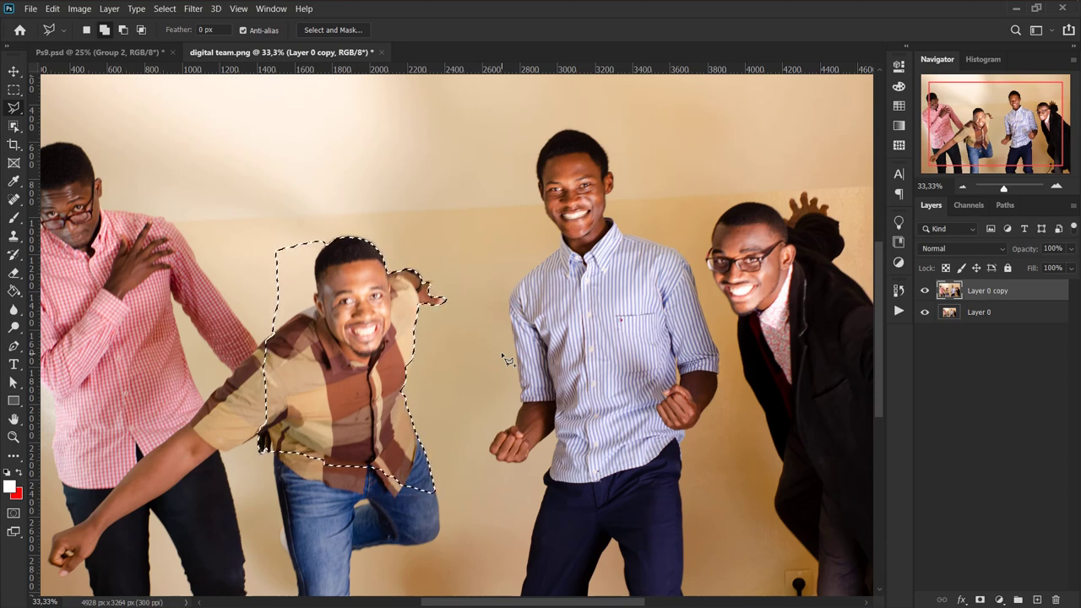
# - Zoom out to the whole photo and remove the selection around the checked-shirt man
pyautogui.hotkey('ctrl', 'd')
pyautogui.click(964, 184)
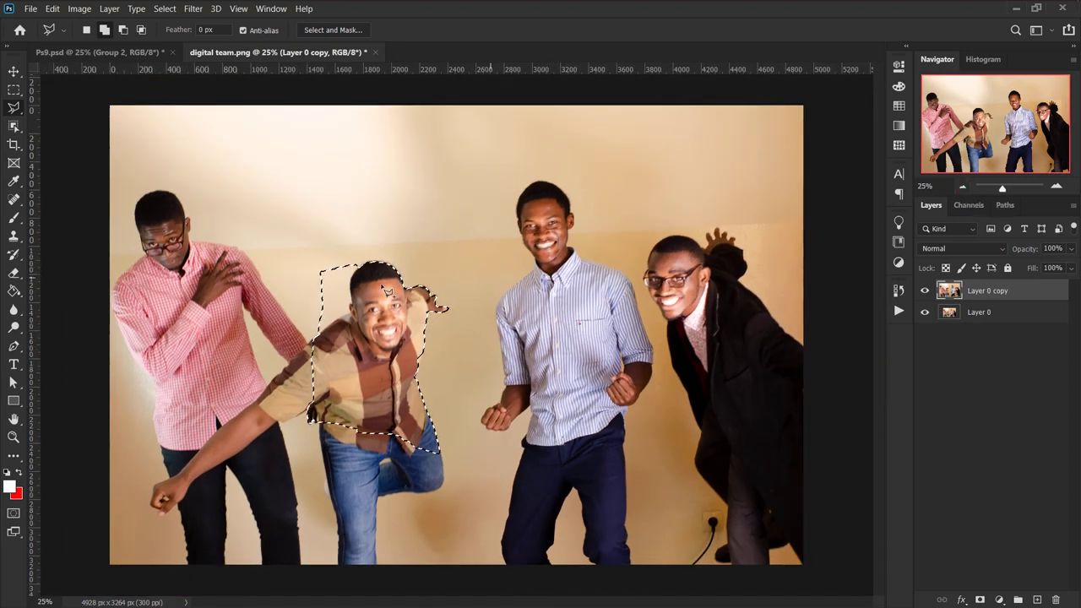
pyautogui.rightClick(14, 108)
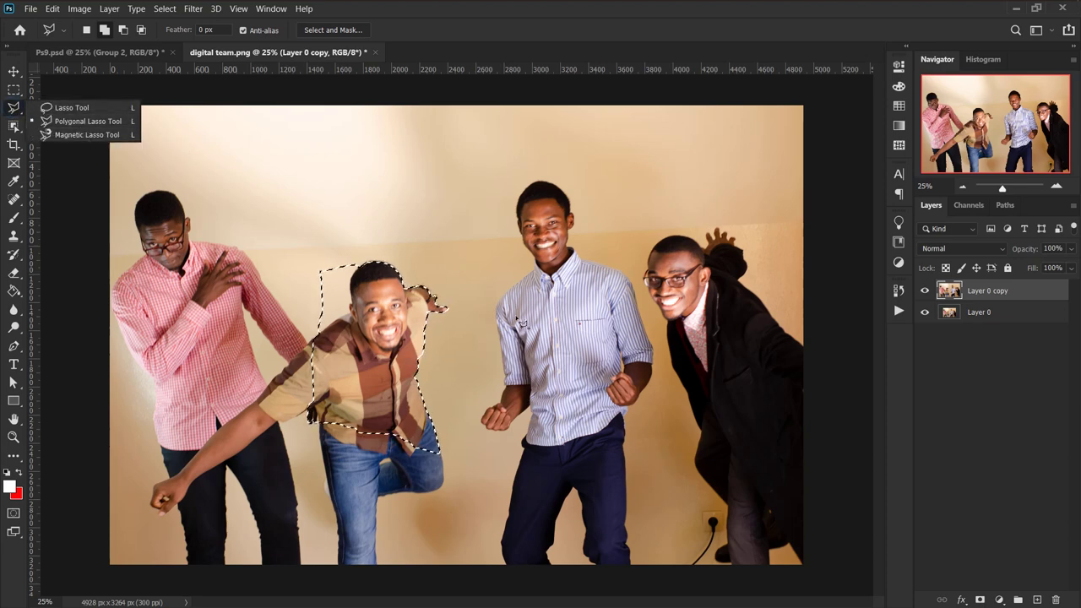
pyautogui.click(594, 343)
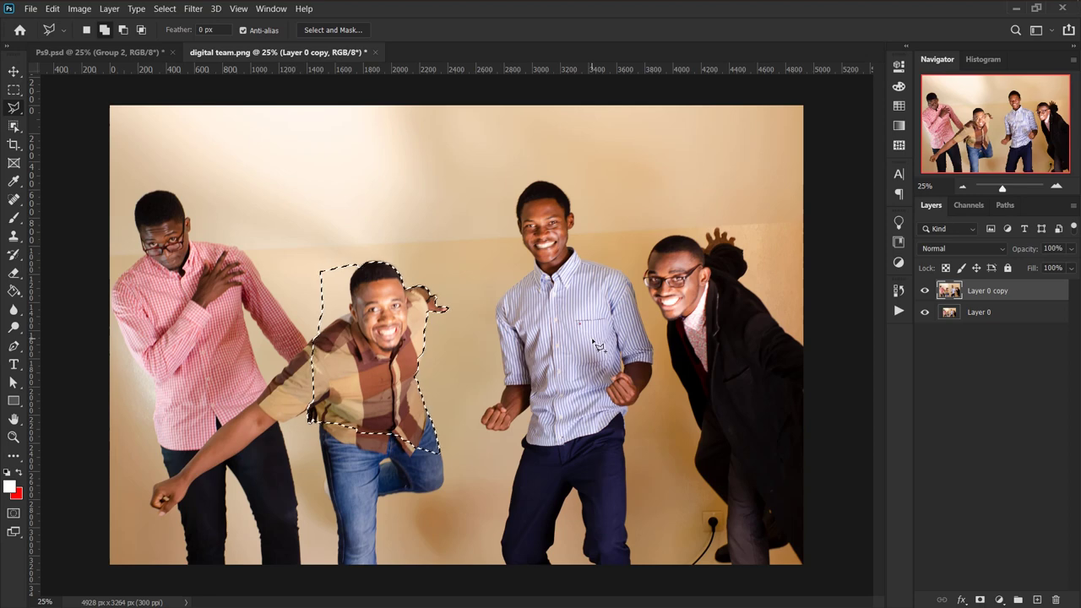
pyautogui.hotkey('ctrl', 'd')
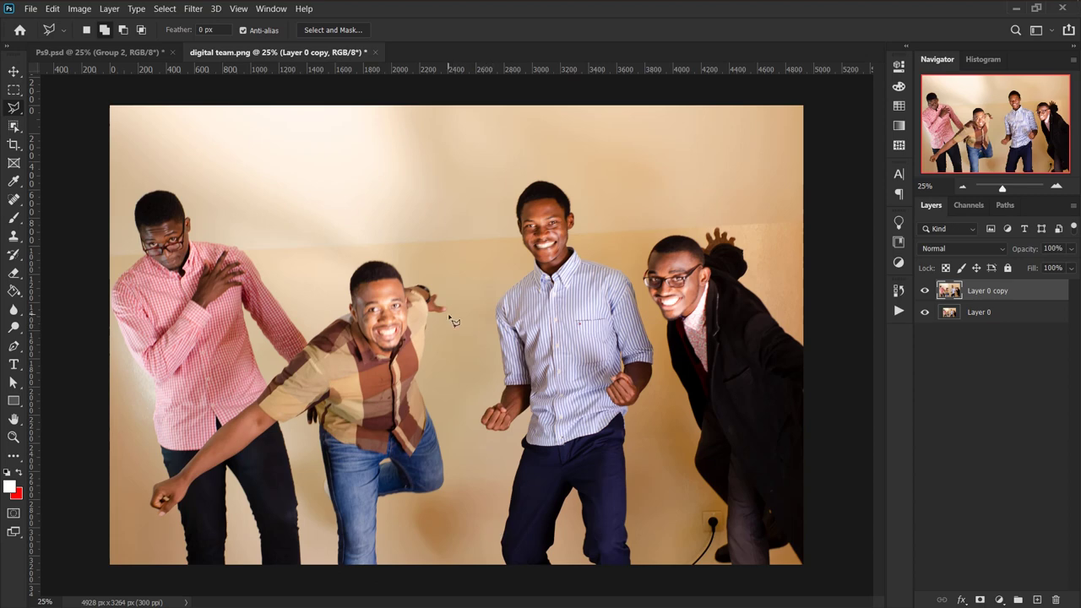
# - Copy a tall rectangle around the blue-shirted man onto a new Layer 1
pyautogui.click(11, 93)
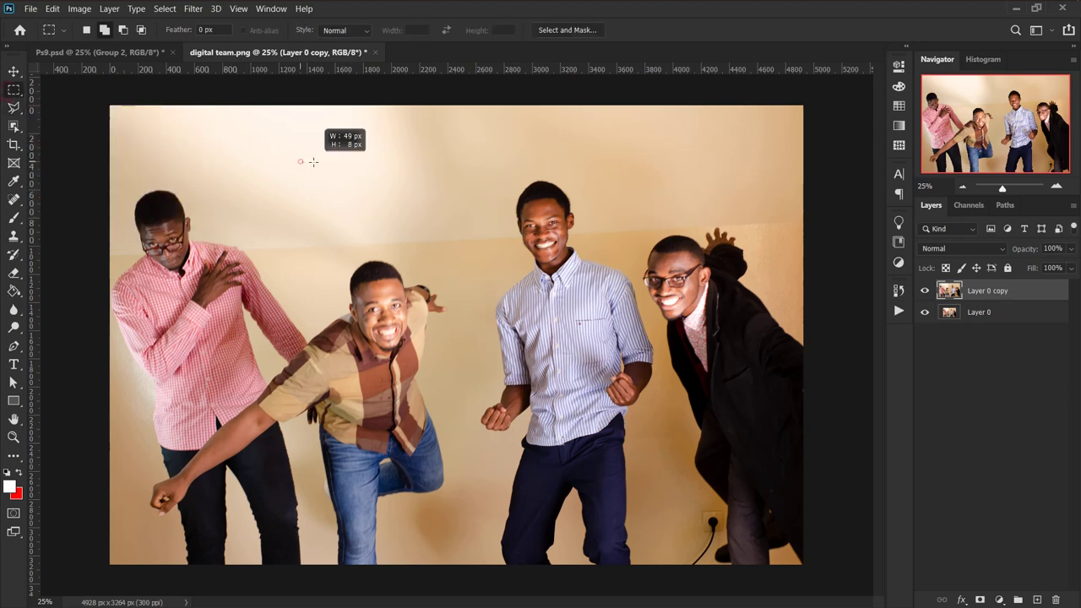
pyautogui.moveTo(462, 139)
pyautogui.mouseDown()
pyautogui.moveTo(635, 403)
pyautogui.moveTo(642, 575)
pyautogui.mouseUp()
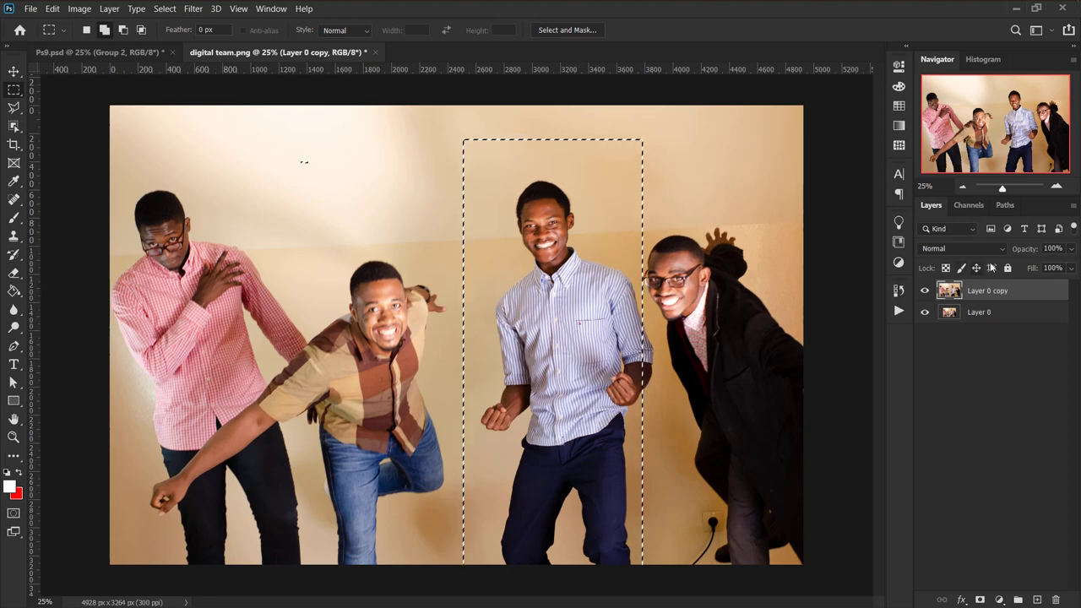
pyautogui.click(989, 292)
pyautogui.hotkey('ctrl', 'j')
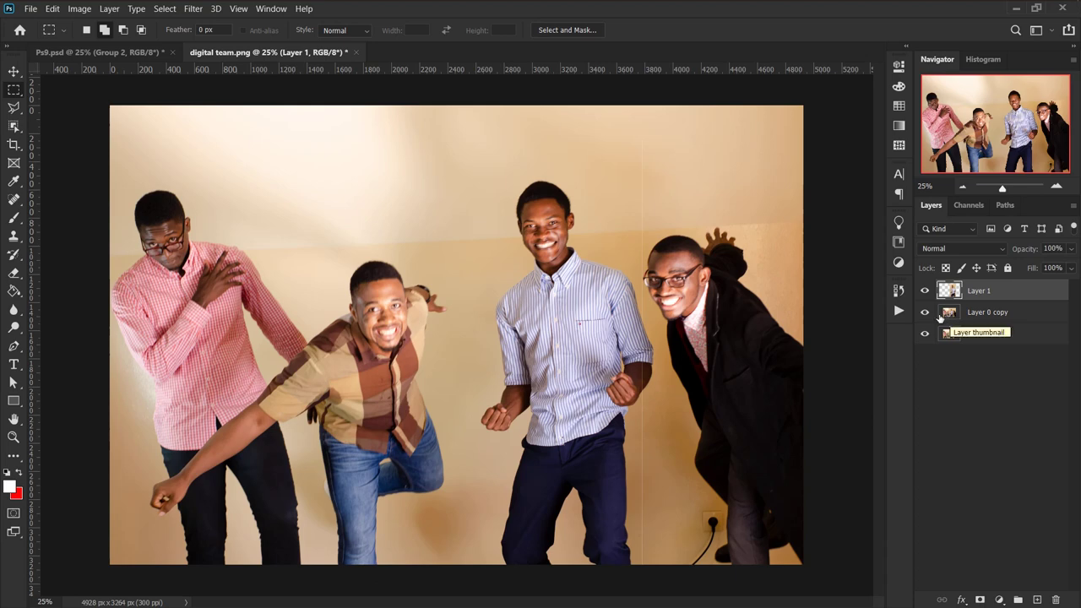
# - Toggle layer visibility to inspect the cut-out, leaving Layer 1 hidden and Layer 0 copy active
pyautogui.click(926, 313)
pyautogui.click(926, 335)
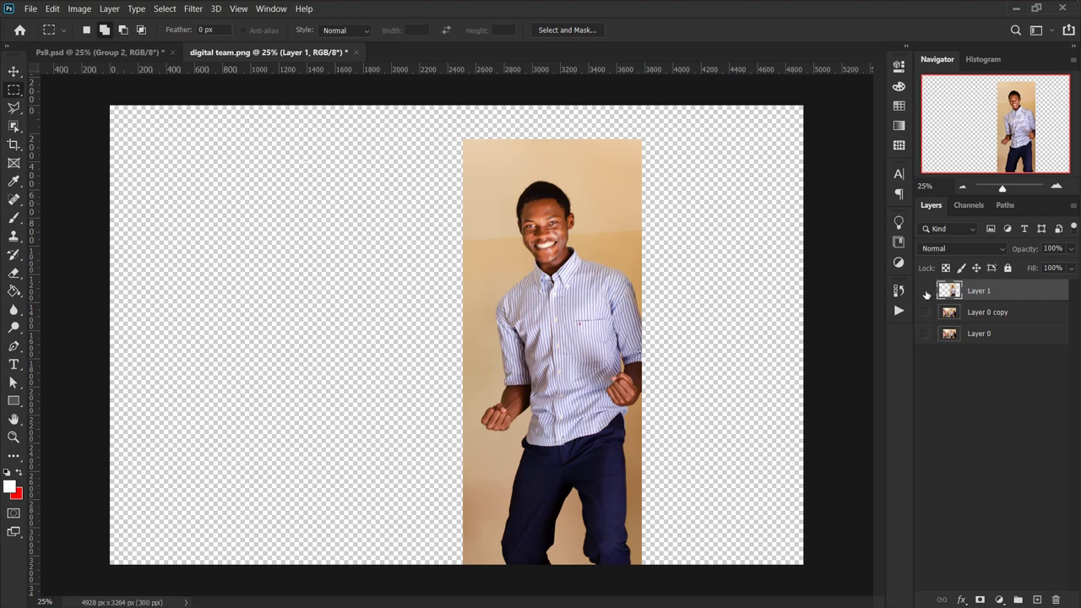
pyautogui.click(926, 293)
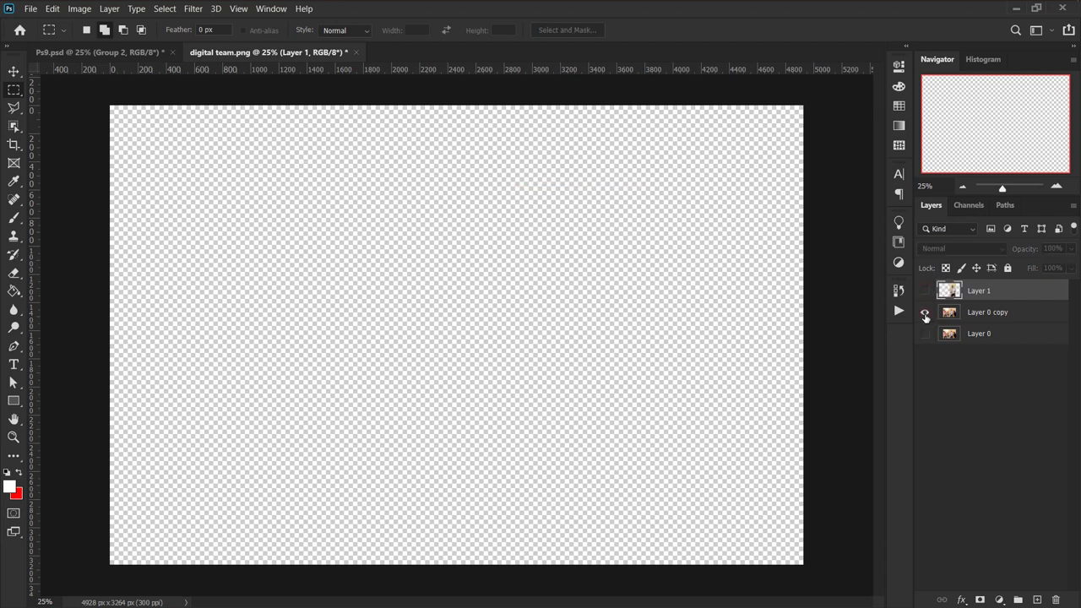
pyautogui.moveTo(925, 316); pyautogui.dragTo(928, 292)
pyautogui.click(927, 292)
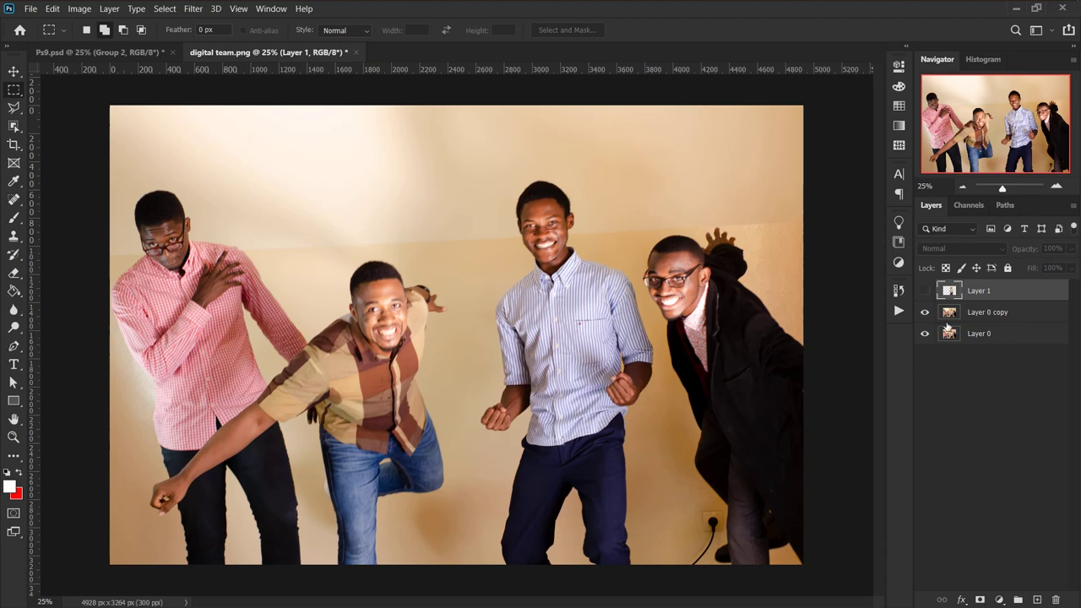
pyautogui.click(947, 315)
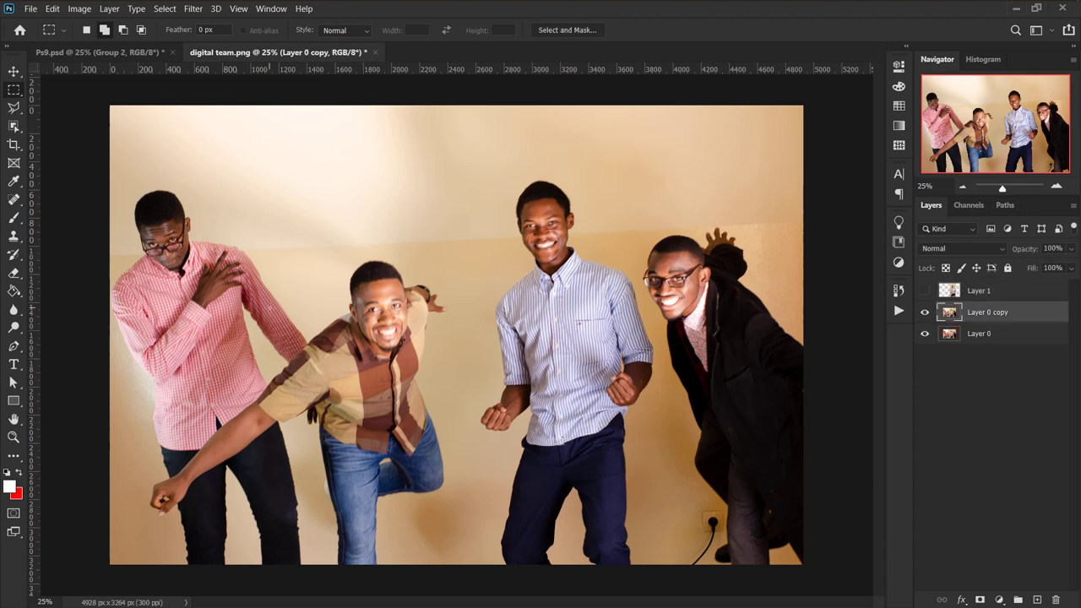
# - Copy an elliptical area around the two right-hand men onto Layer 2 and hide the layers below
pyautogui.rightClick(13, 90)
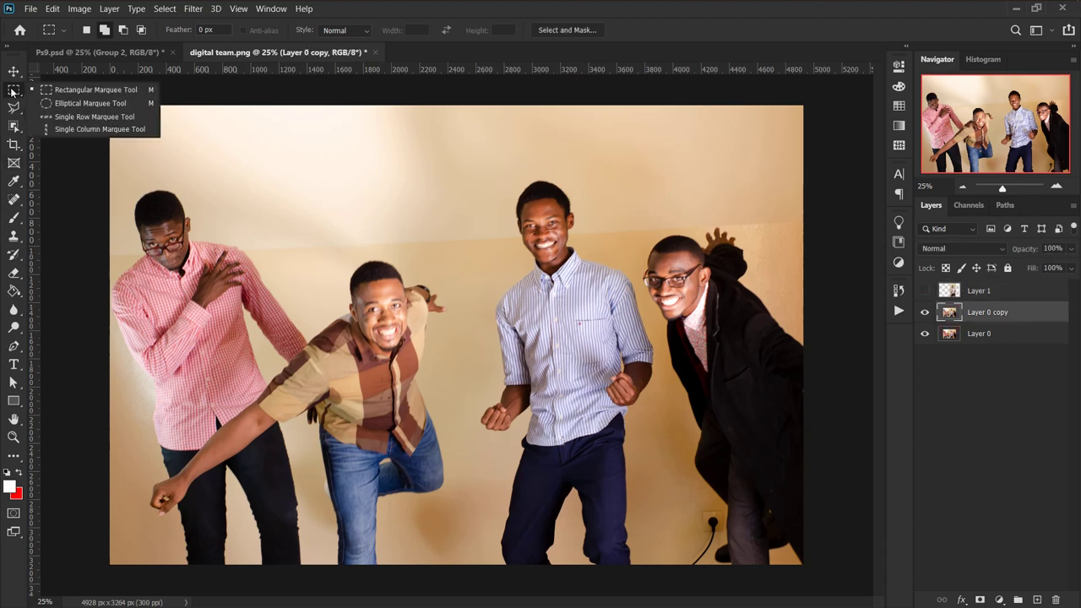
pyautogui.click(57, 103)
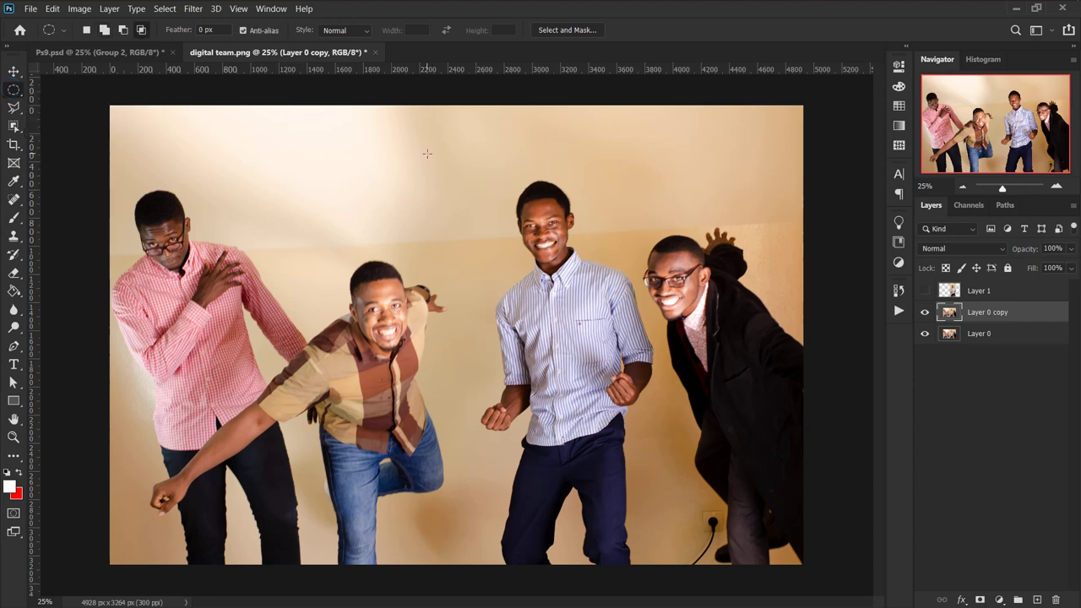
pyautogui.moveTo(426, 154); pyautogui.dragTo(735, 547)
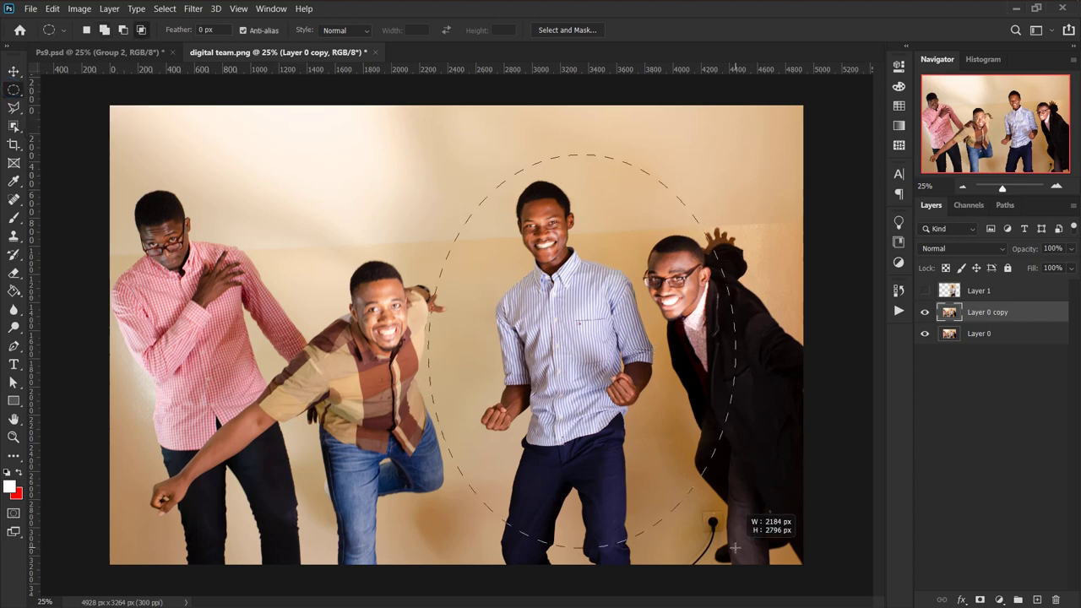
pyautogui.moveTo(735, 547); pyautogui.dragTo(784, 545)
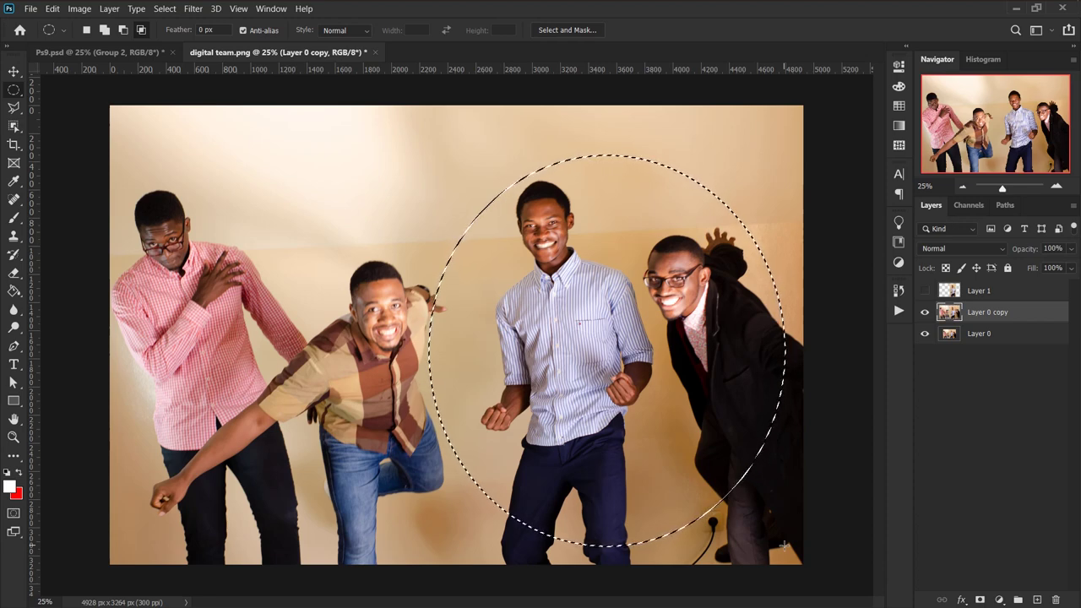
pyautogui.hotkey('ctrl', 'j')
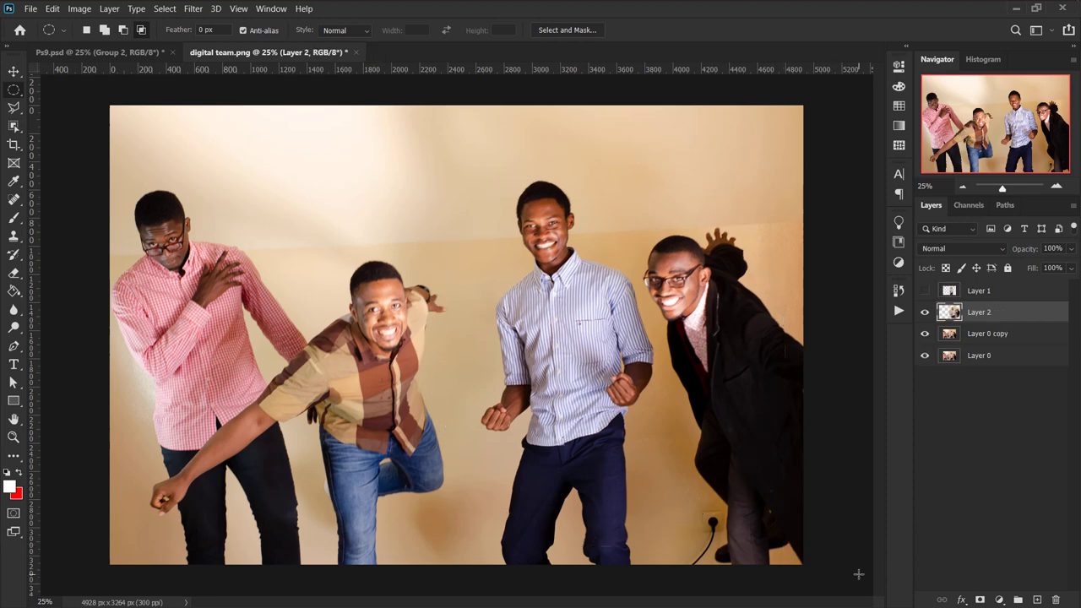
pyautogui.click(925, 335)
pyautogui.click(925, 356)
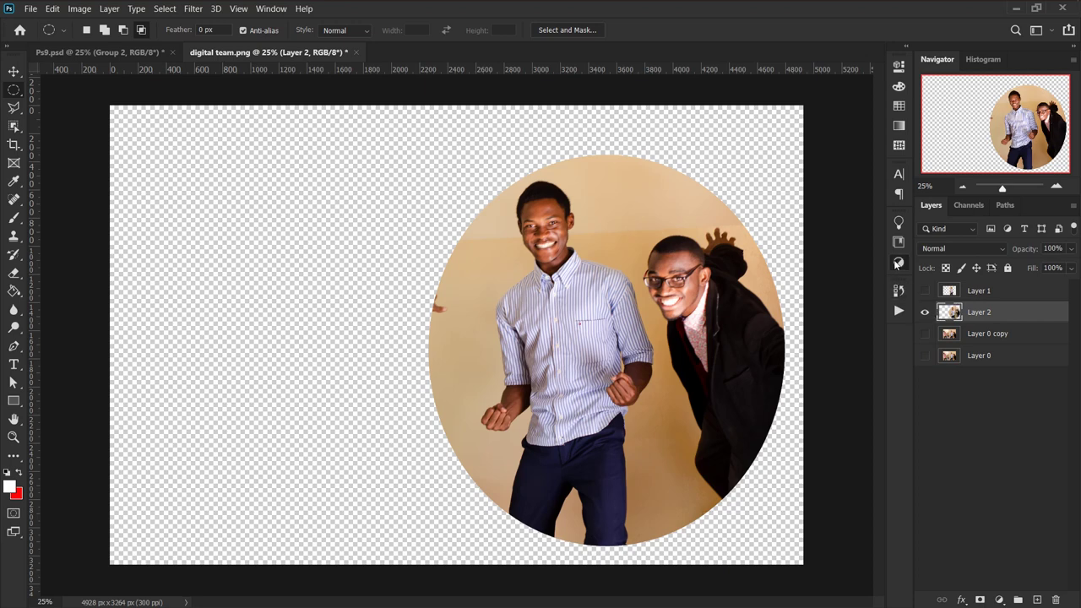
# - Add a Hue/Saturation adjustment layer and shift the hue to tint the circle green
pyautogui.click(898, 263)
pyautogui.click(788, 267)
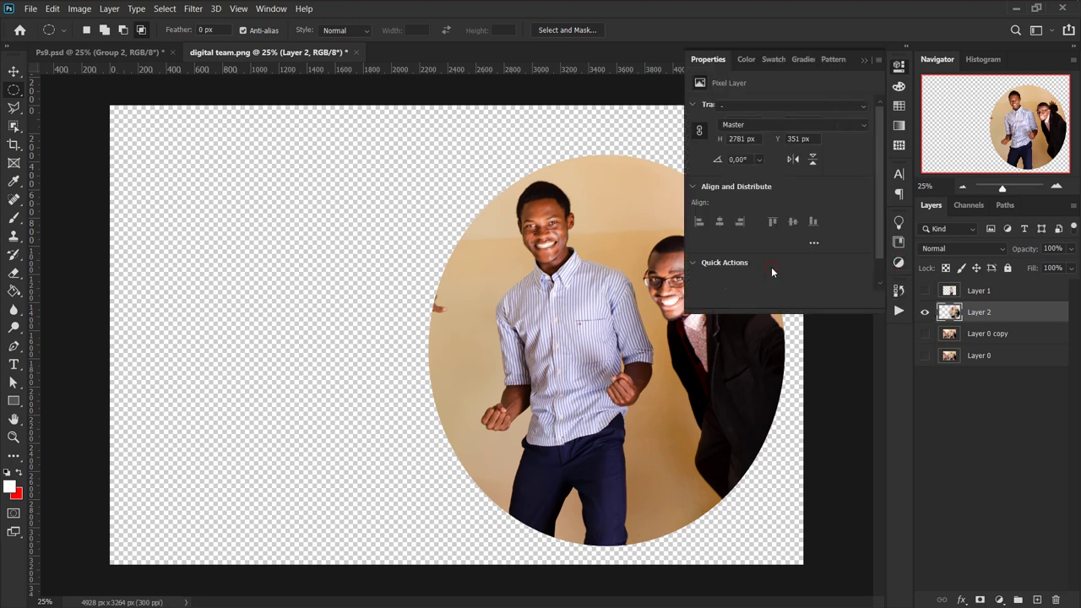
pyautogui.moveTo(779, 160); pyautogui.dragTo(833, 160)
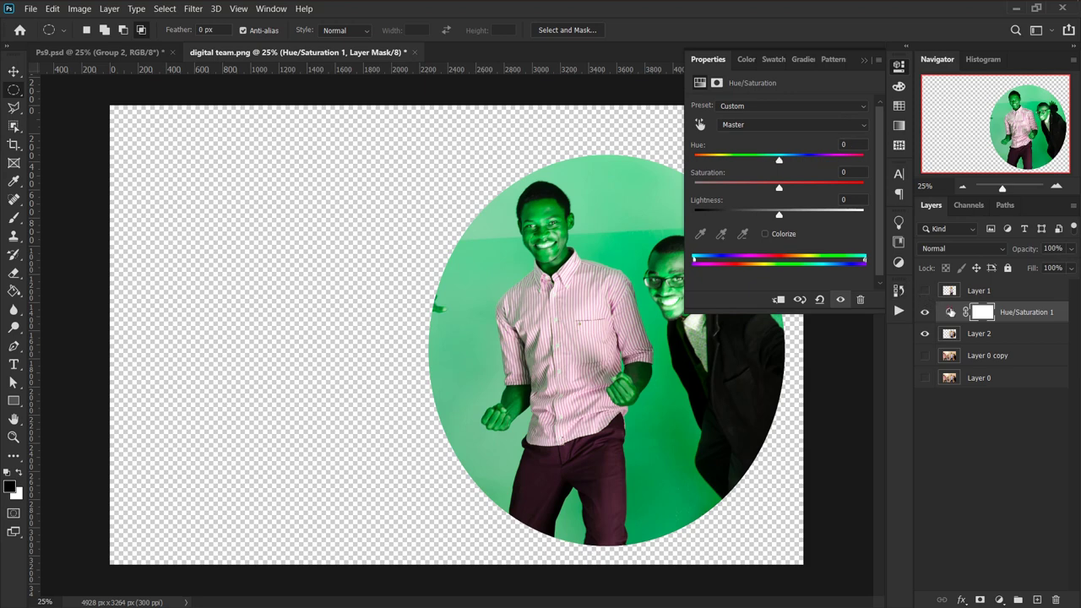
pyautogui.click(950, 313)
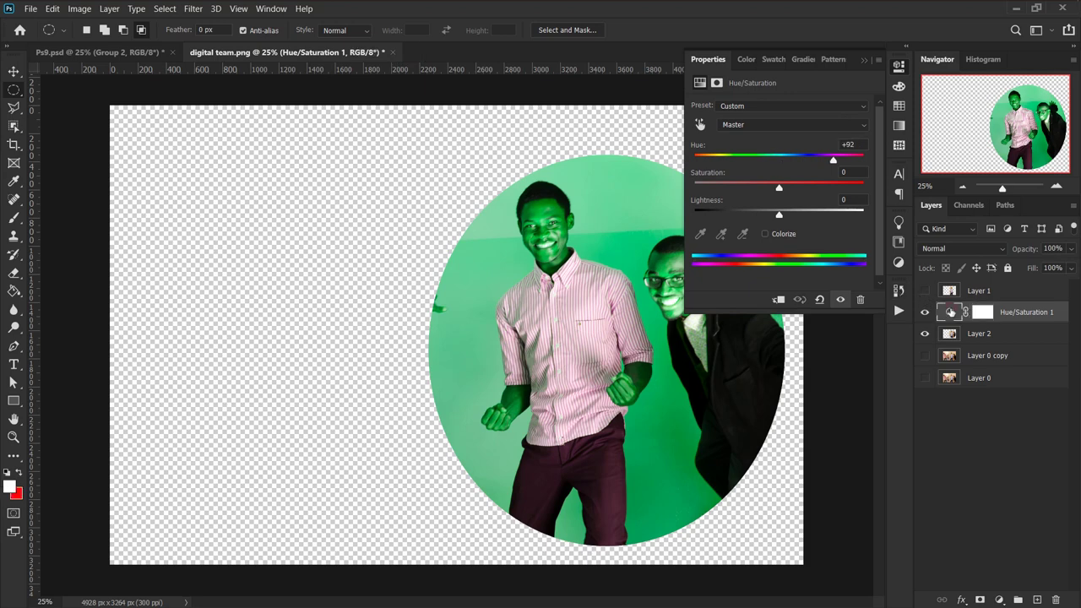
pyautogui.click(926, 356)
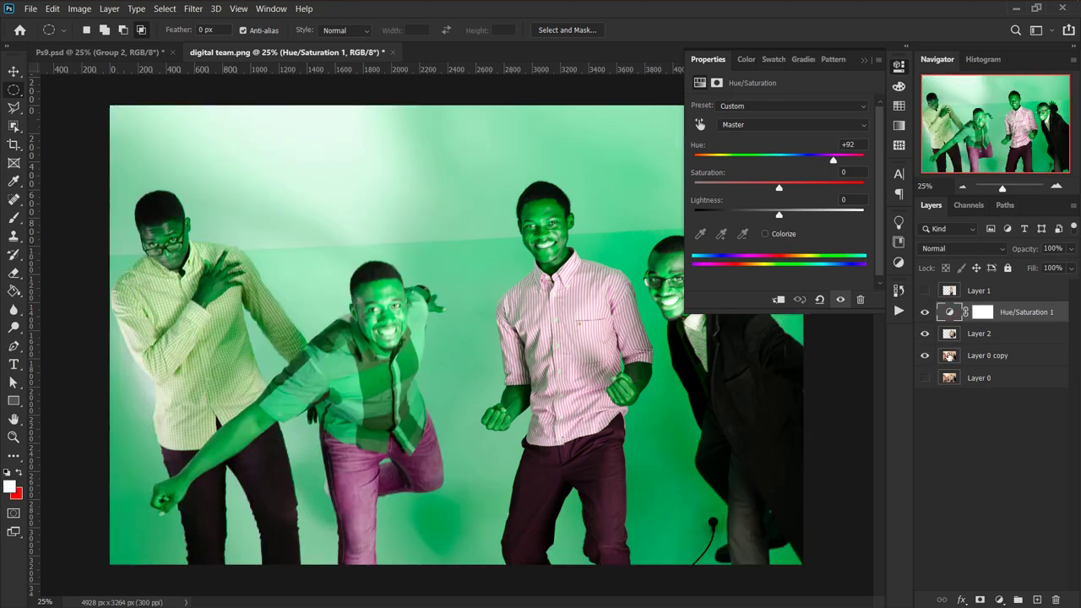
pyautogui.click(956, 358)
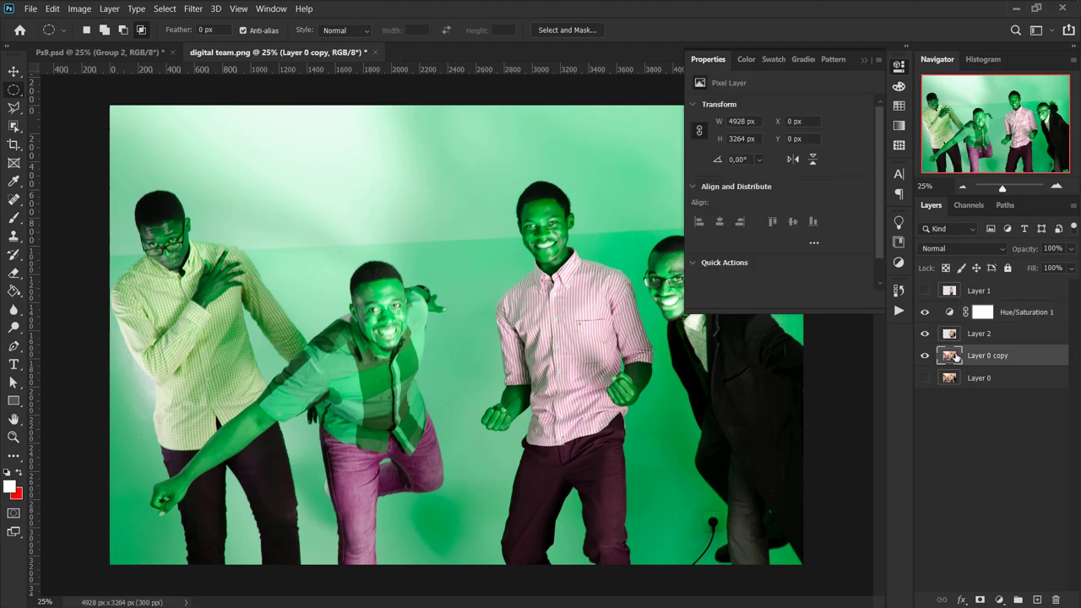
pyautogui.moveTo(956, 357)
pyautogui.mouseDown()
pyautogui.moveTo(952, 335)
pyautogui.moveTo(950, 359)
pyautogui.mouseUp()
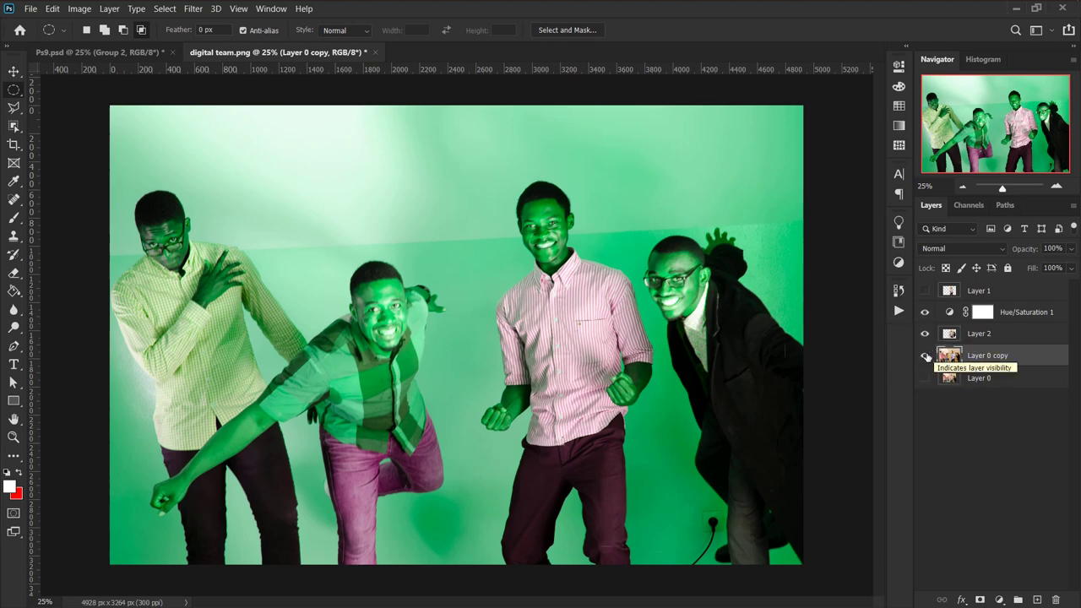
pyautogui.click(926, 356)
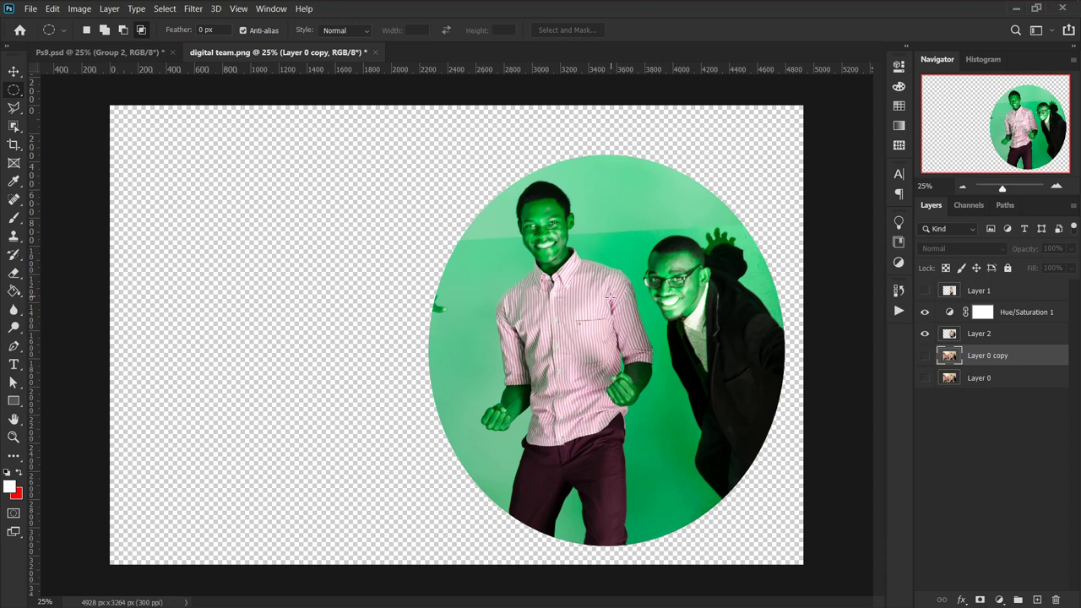
pyautogui.click(1014, 336)
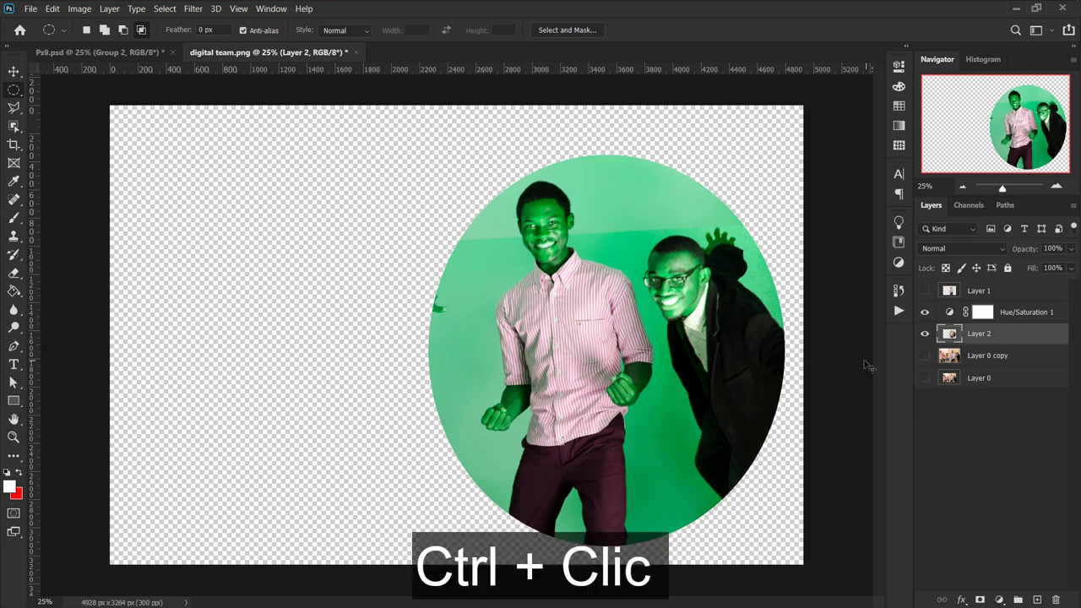
# - Load Layer 2's circle as a selection and toggle Layer 0 copy's visibility
pyautogui.keyDown('ctrl'); pyautogui.click(951, 335); pyautogui.keyUp('ctrl')
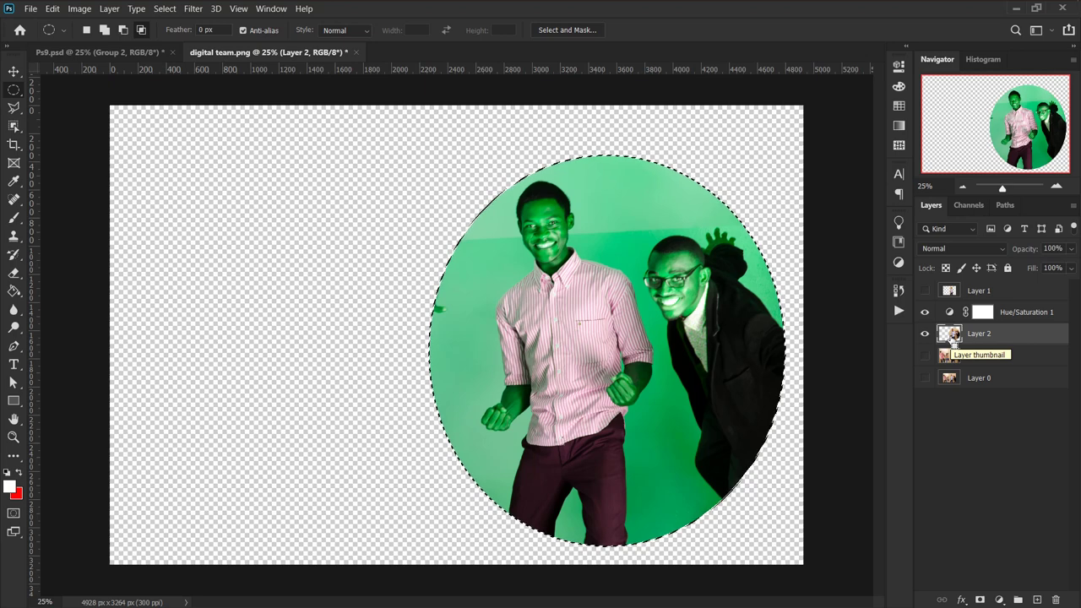
pyautogui.click(950, 355)
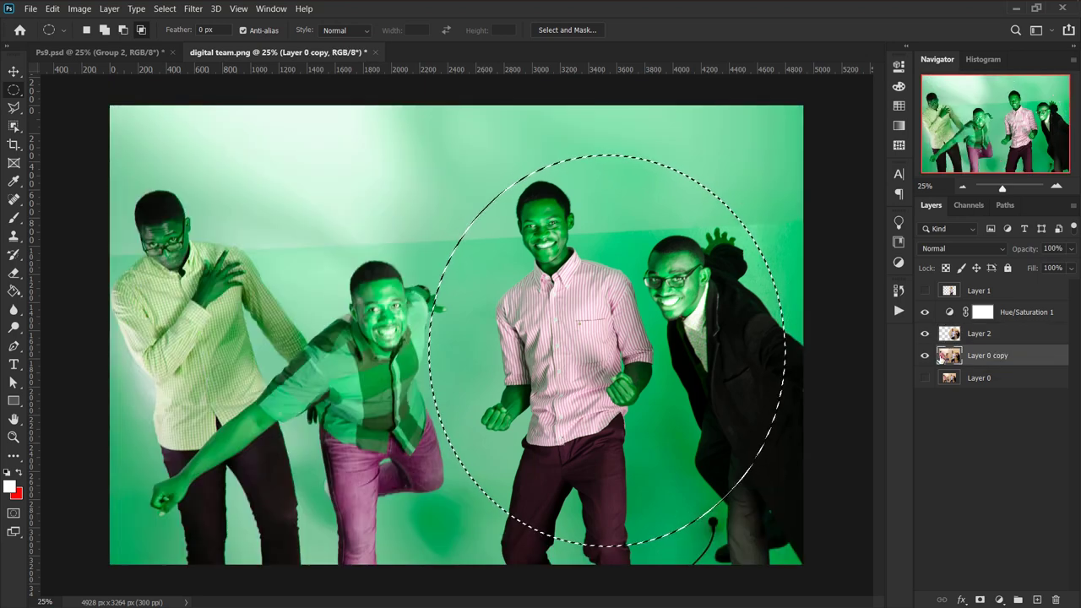
pyautogui.click(925, 356)
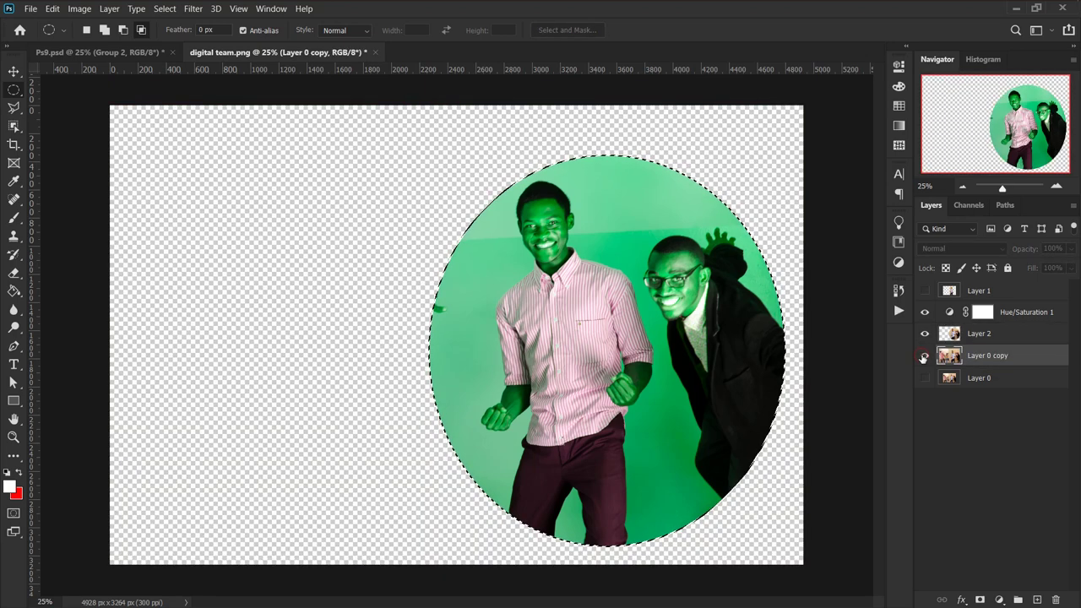
# - Fill the circle black in the Hue/Saturation mask, deselect, and invert the mask
pyautogui.click(982, 313)
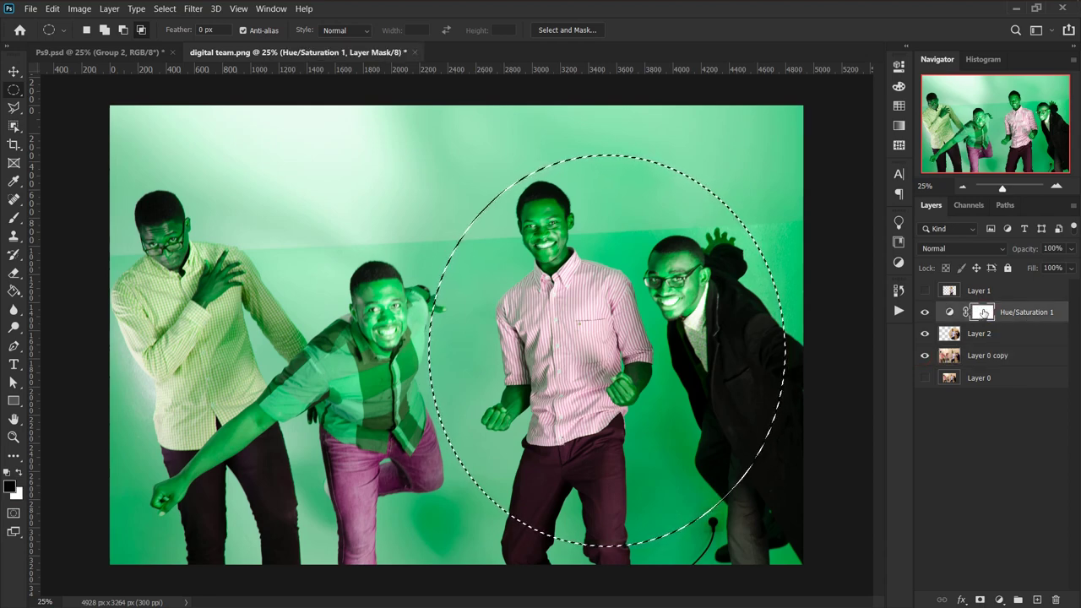
pyautogui.press('g')
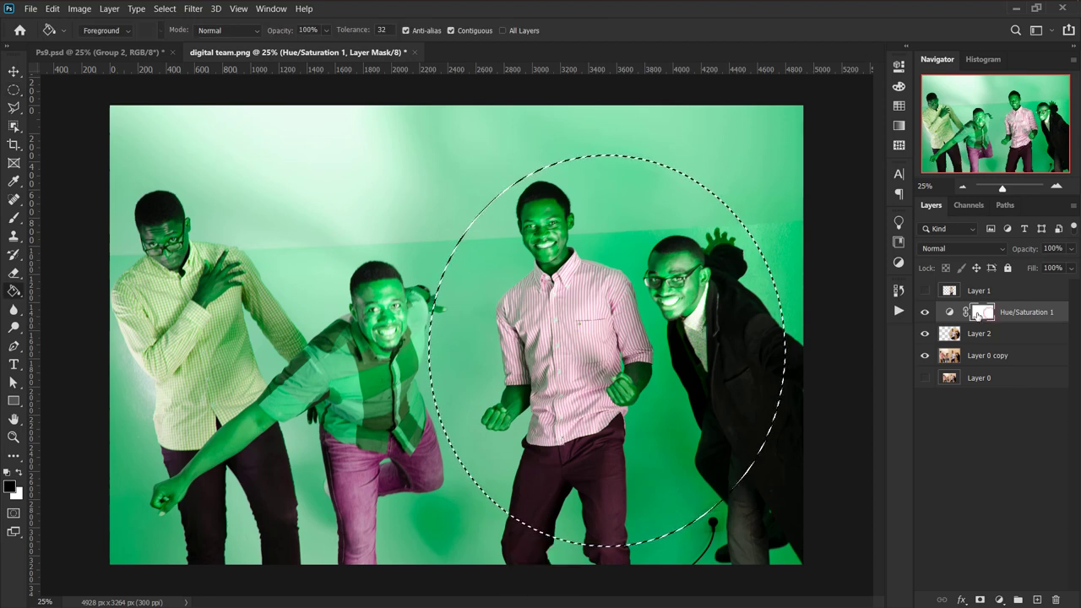
pyautogui.click(625, 333)
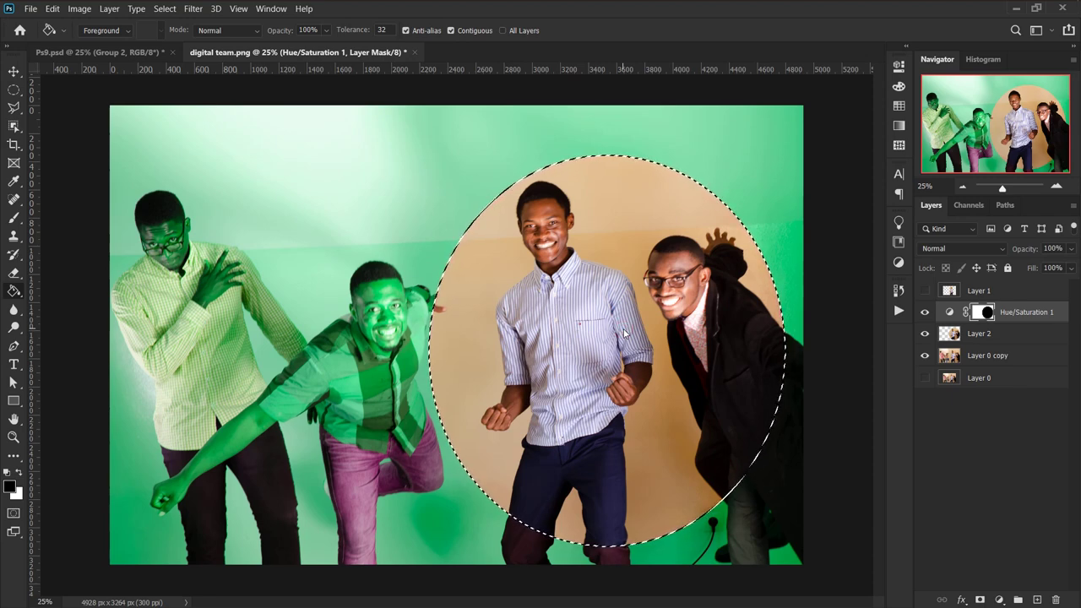
pyautogui.hotkey('ctrl', 'd')
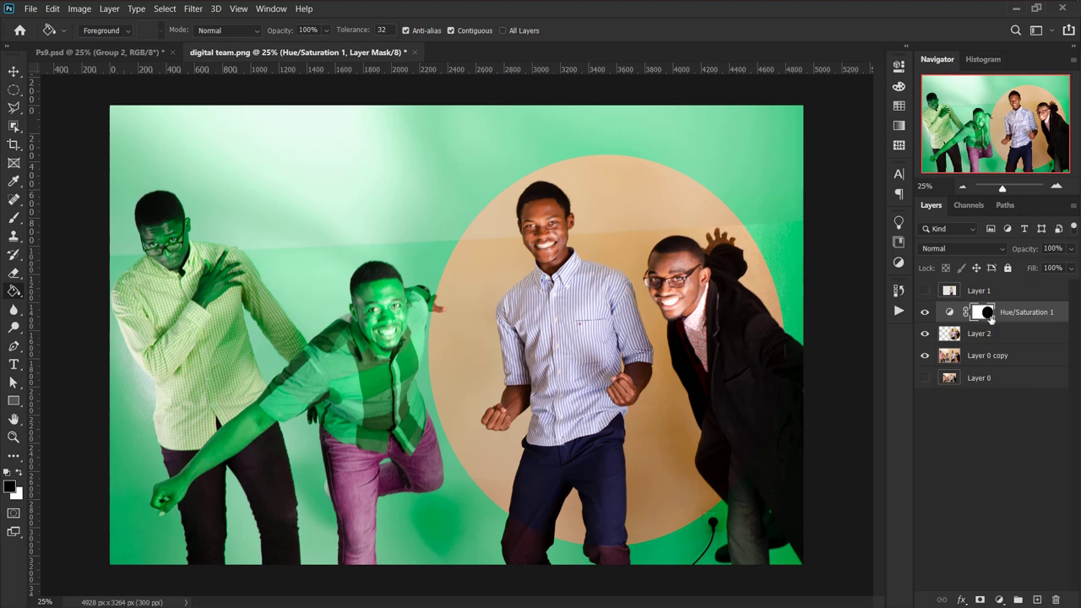
pyautogui.hotkey('ctrl', 'i')
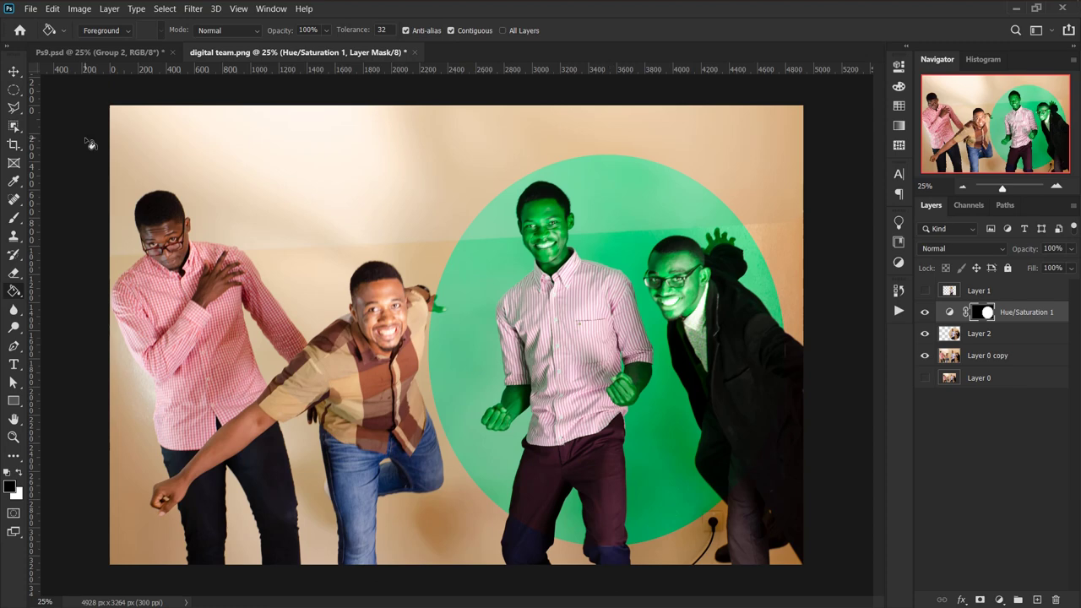
pyautogui.click(10, 127)
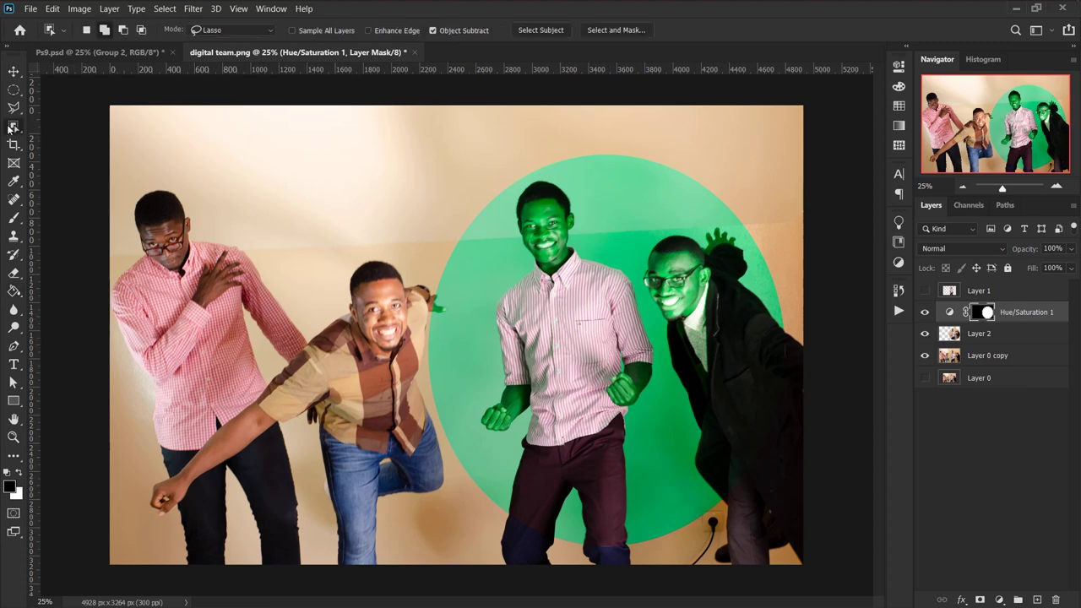